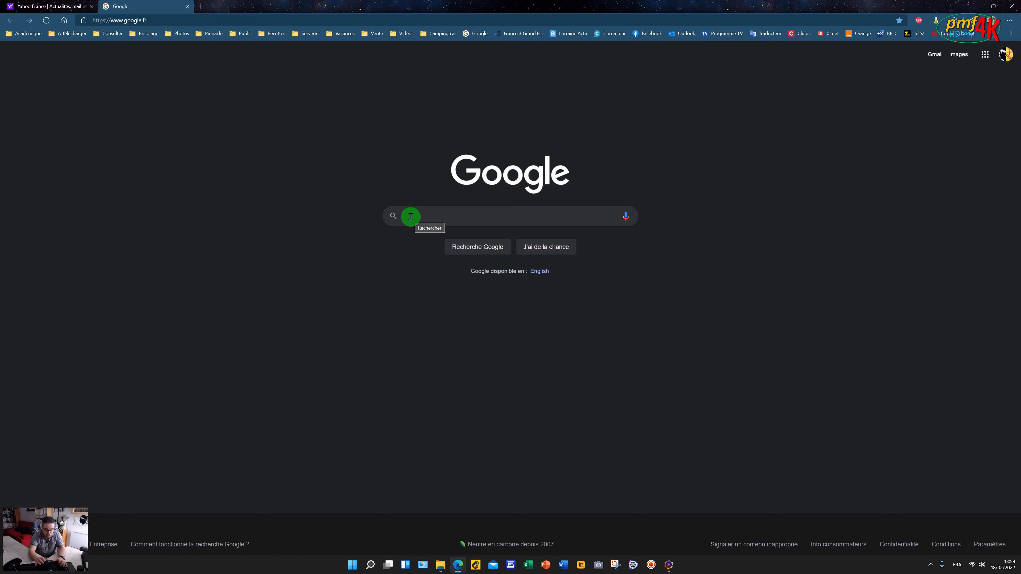
# - Search Google for "carte de la corse" and show the image results
pyautogui.write('c')
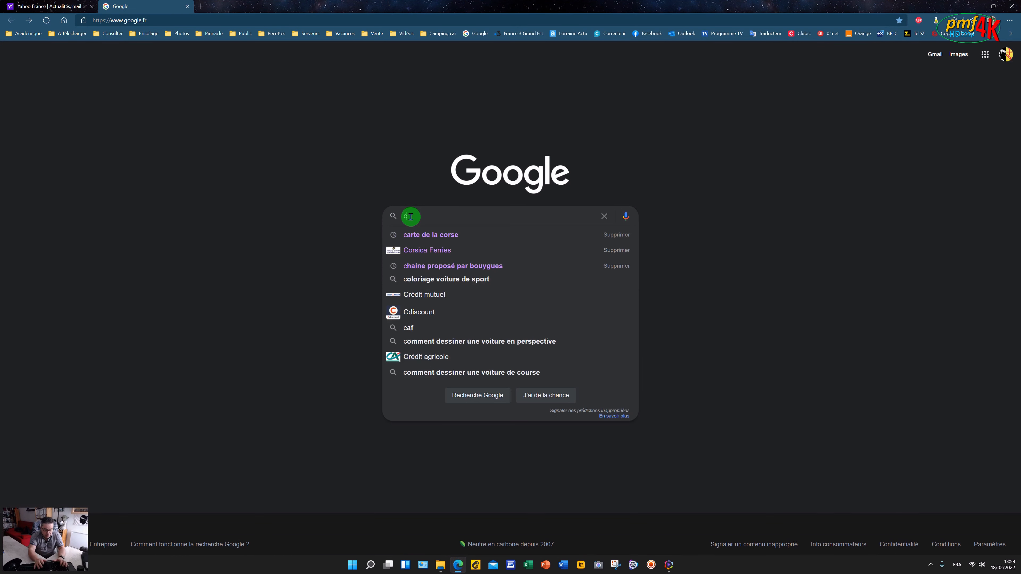
pyautogui.write('arte de la')
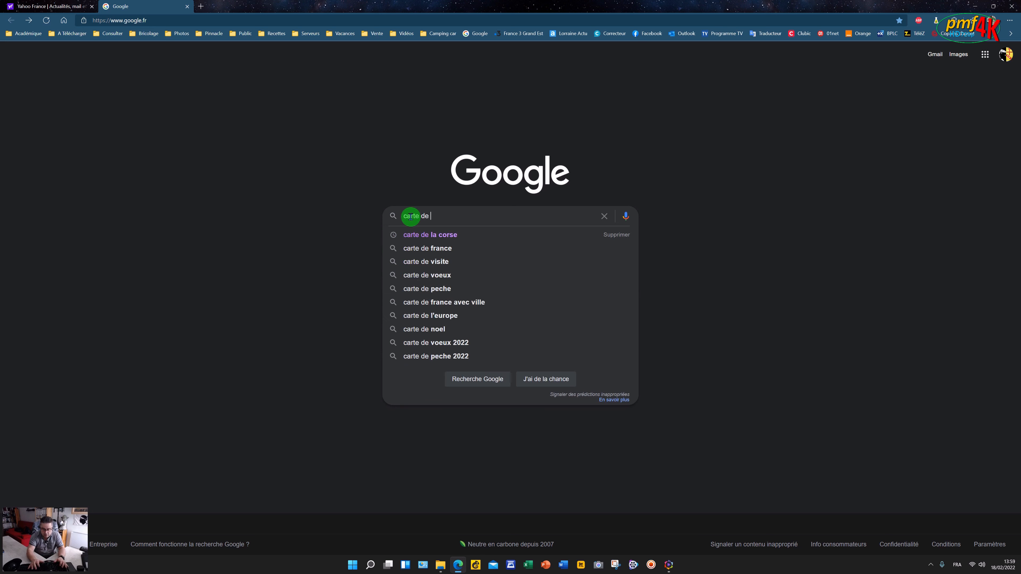
pyautogui.click(418, 234)
pyautogui.click(129, 90)
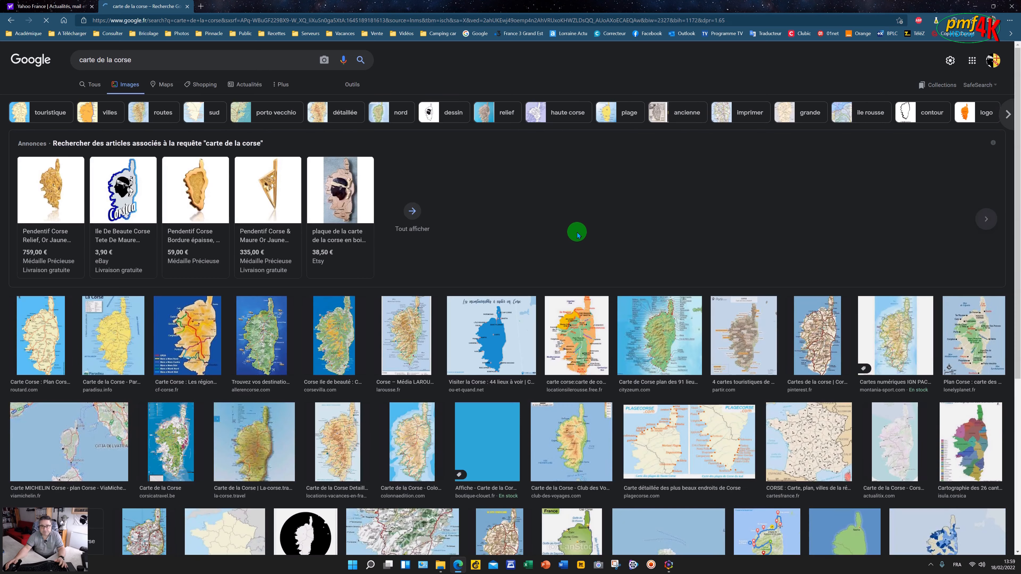
# - Find the map of southern Corsica from argoul.com among the image results and open its preview
pyautogui.scroll(-10, 577, 234)
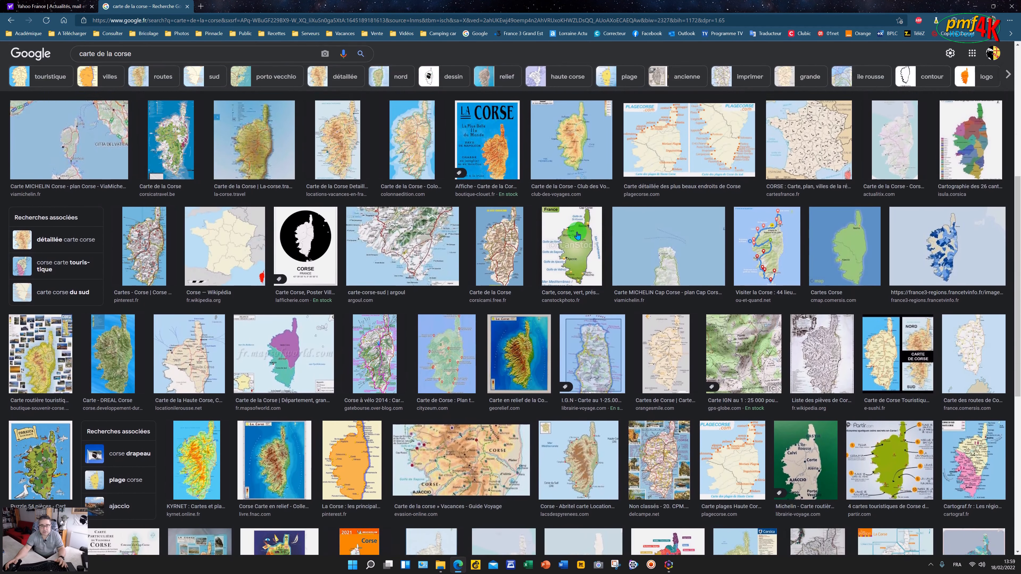
pyautogui.scroll(2, 563, 246)
pyautogui.click(418, 312)
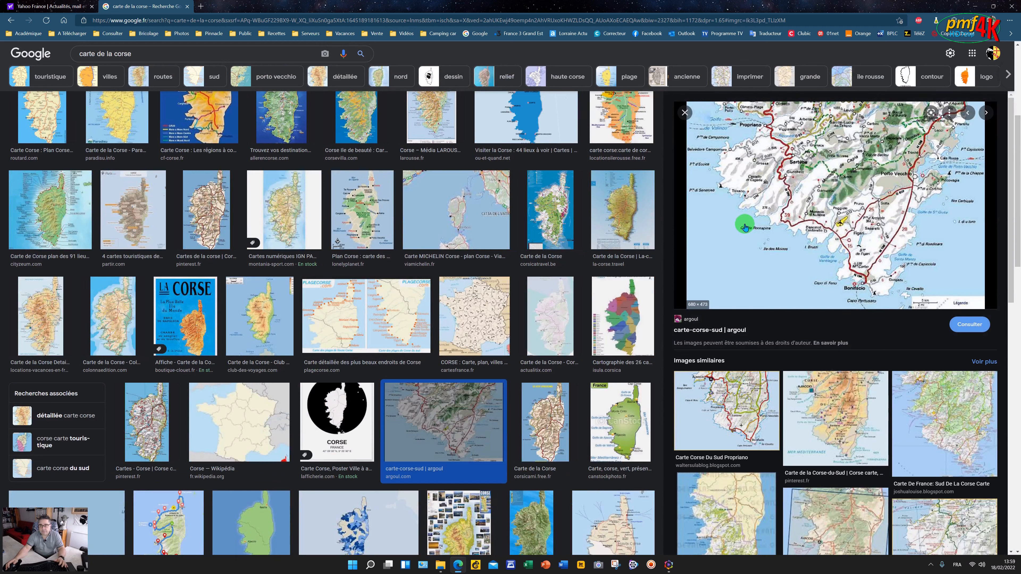
pyautogui.rightClick(819, 183)
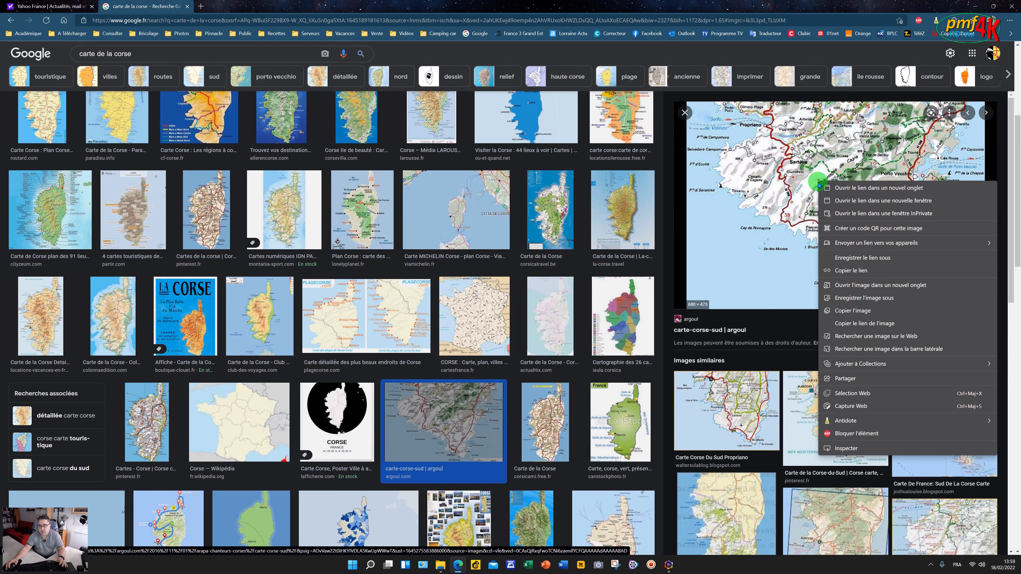
pyautogui.click(844, 298)
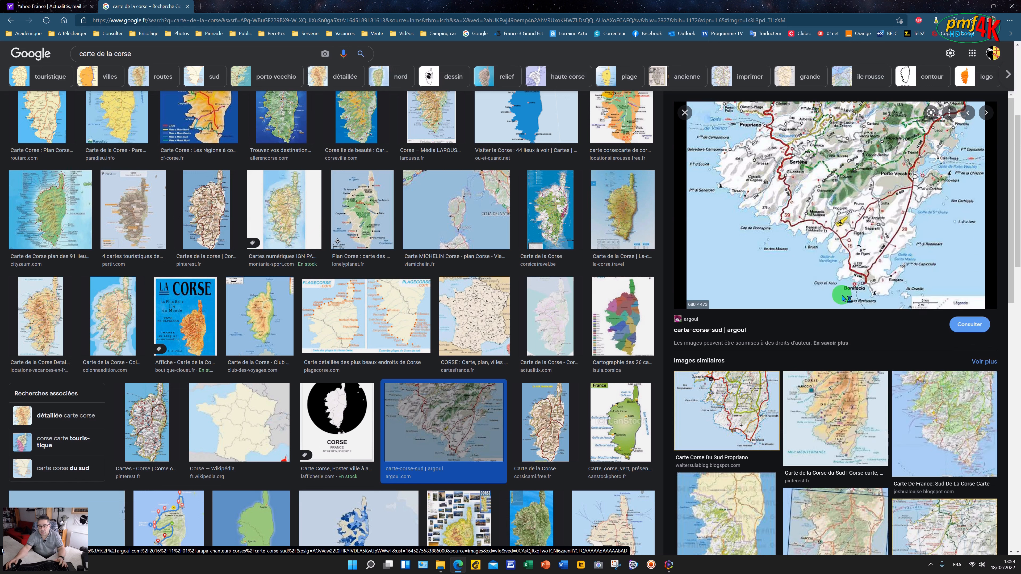
pyautogui.scroll(-4, 855, 333)
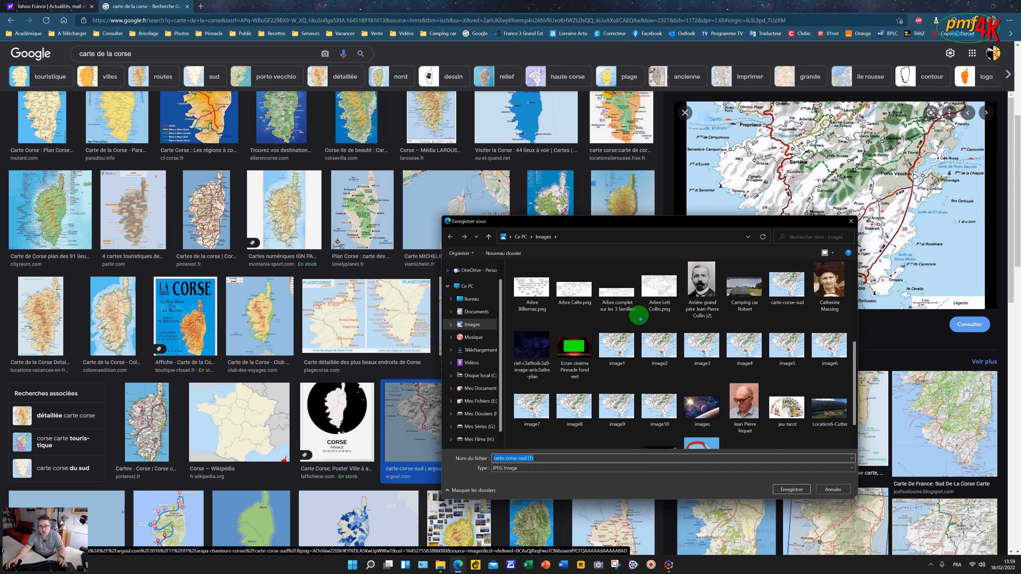
pyautogui.click(832, 489)
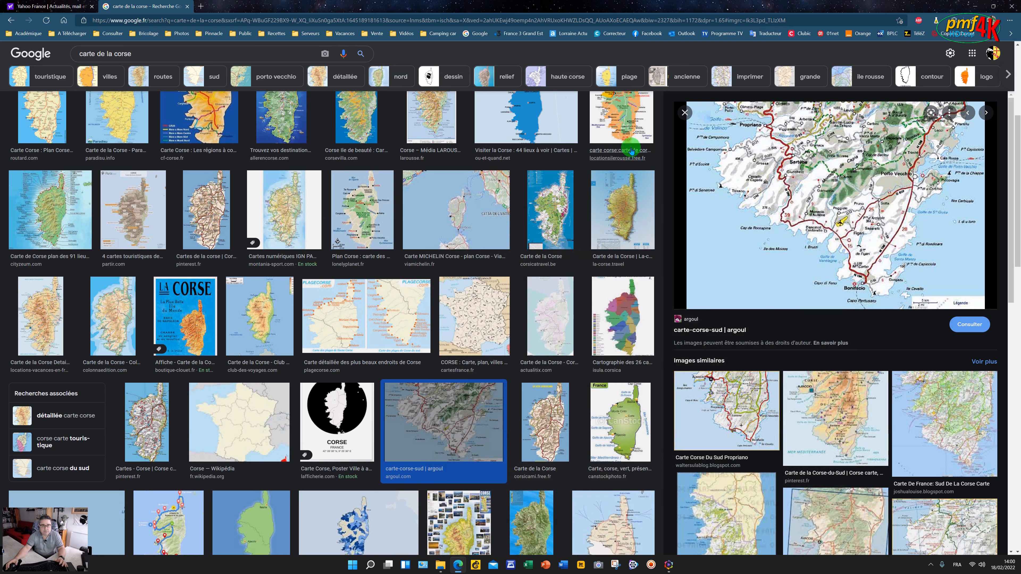
# - Replace the image search query with "dessin de voiture" and run the search
pyautogui.moveTo(157, 53); pyautogui.dragTo(1, 41)
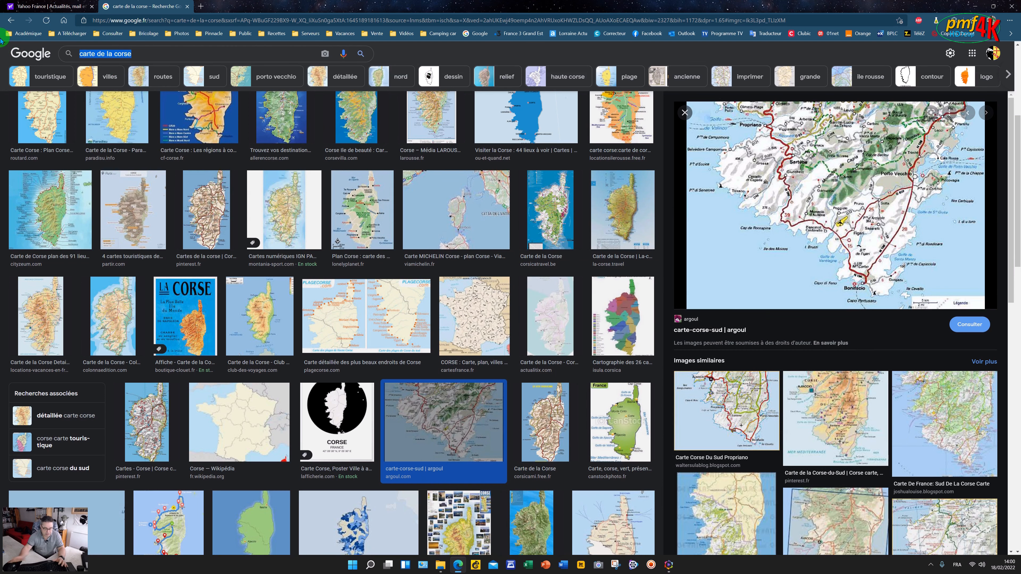
pyautogui.write('dessin de ')
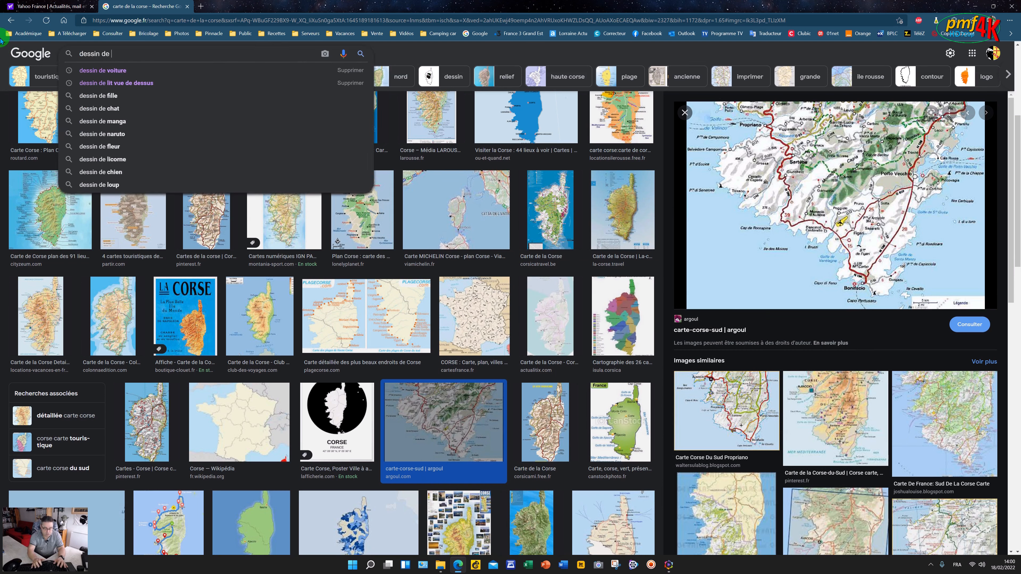
pyautogui.write('voit')
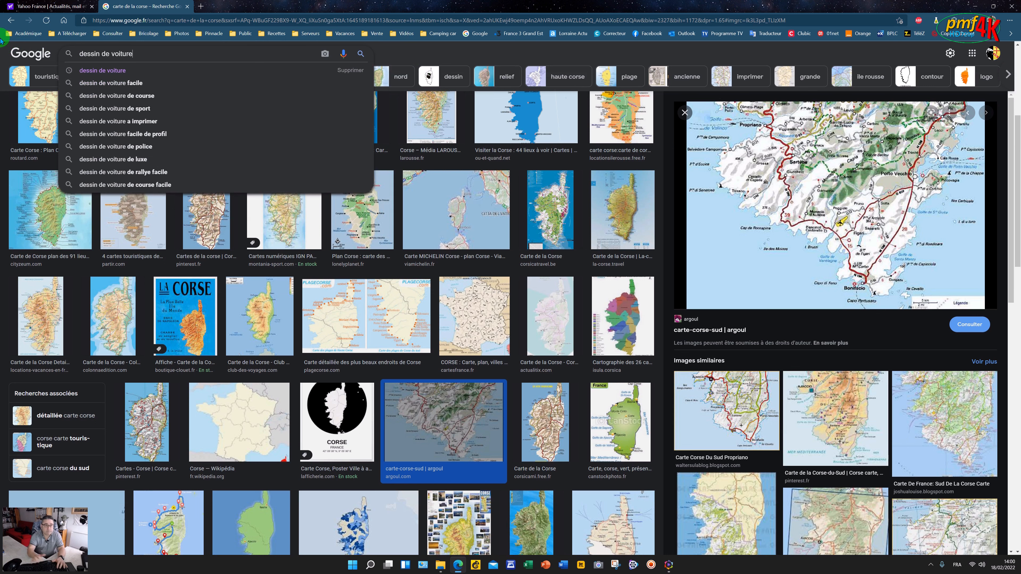
pyautogui.write('ure')
pyautogui.click(90, 69)
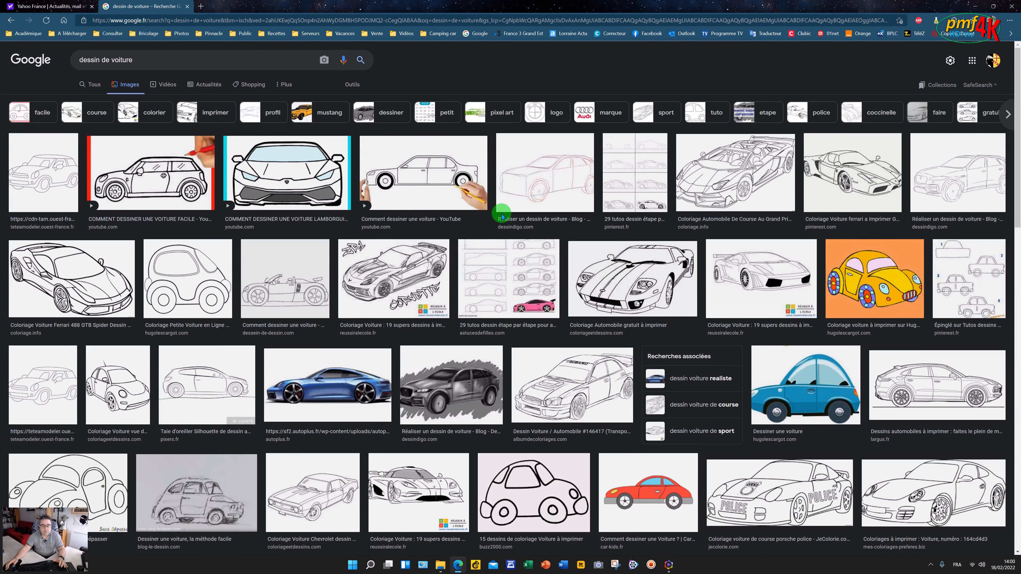
# - Look through the car drawing results for a simple coloured car seen from the side
pyautogui.scroll(-5, 502, 214)
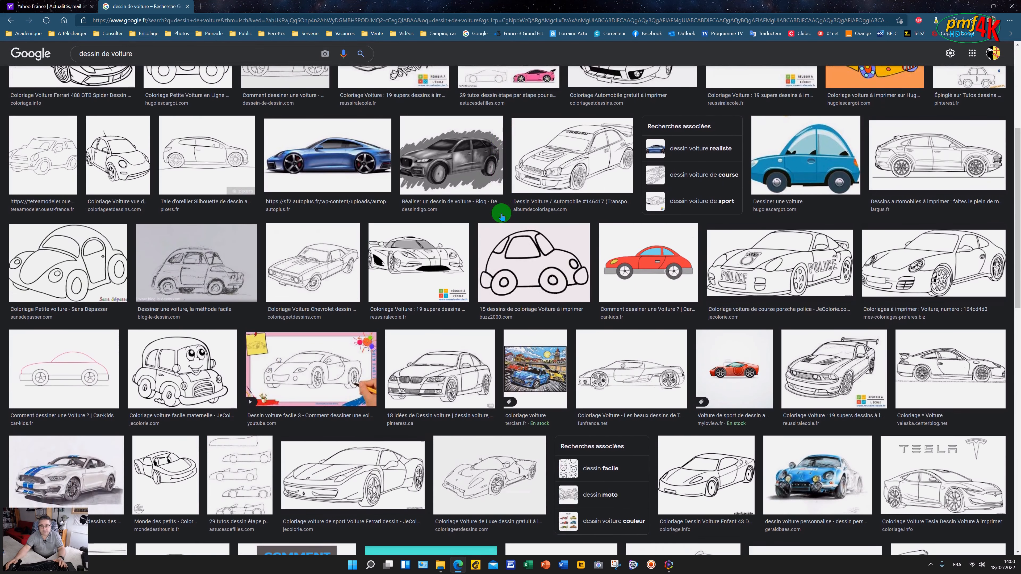
pyautogui.scroll(-9, 502, 214)
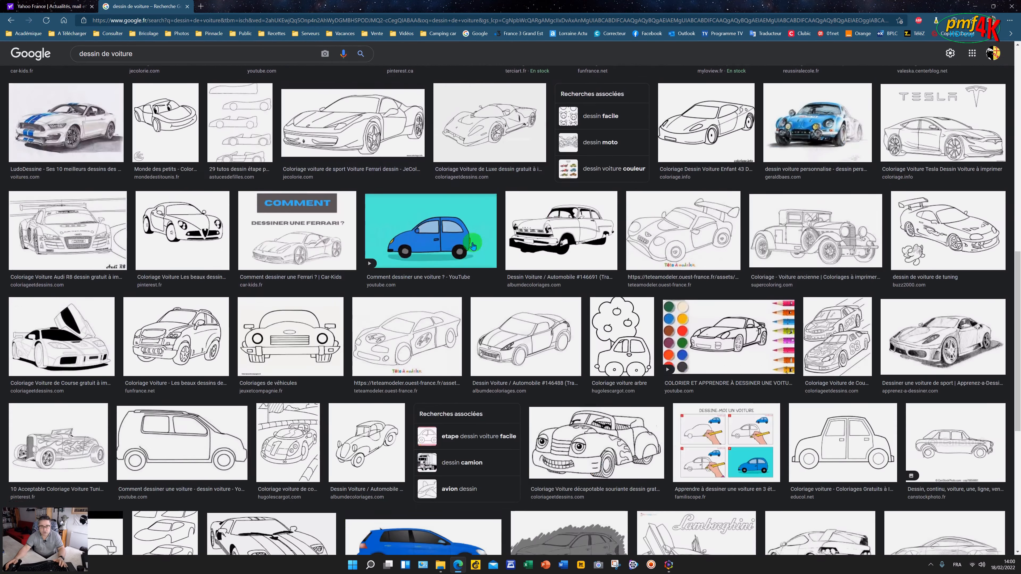
pyautogui.scroll(-7, 429, 313)
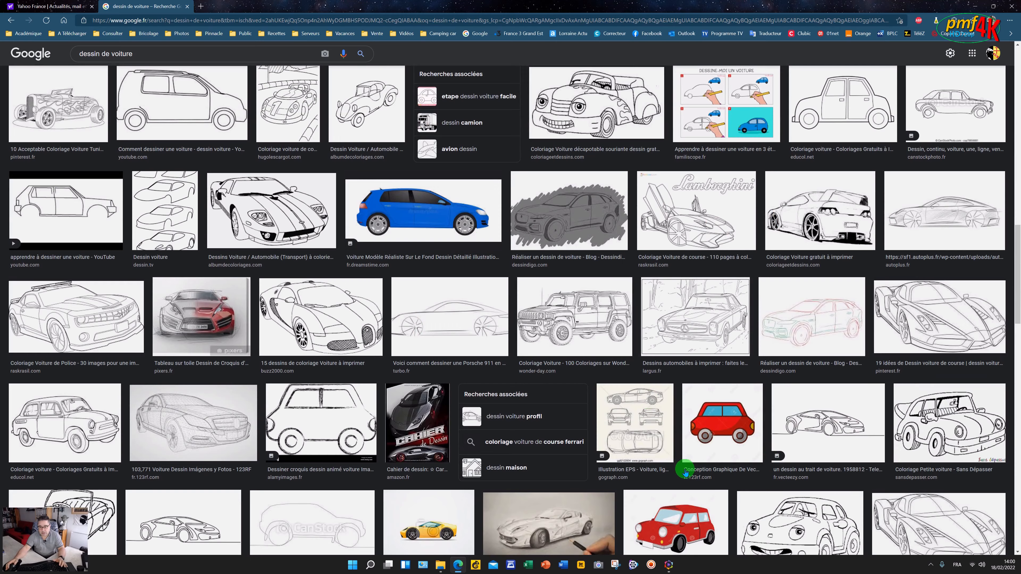
pyautogui.scroll(20, 683, 474)
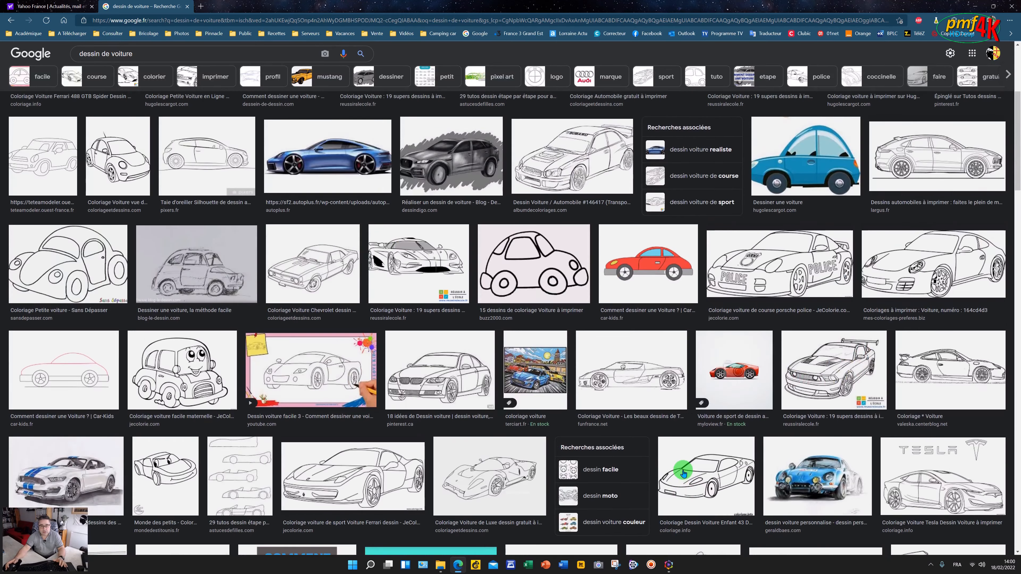
pyautogui.scroll(-2, 683, 474)
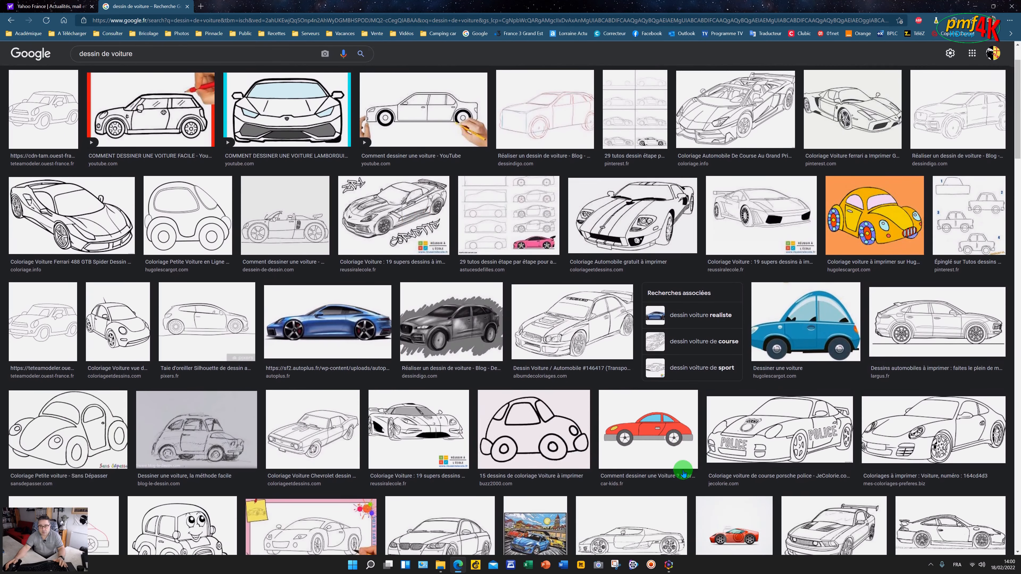
pyautogui.scroll(-20, 644, 407)
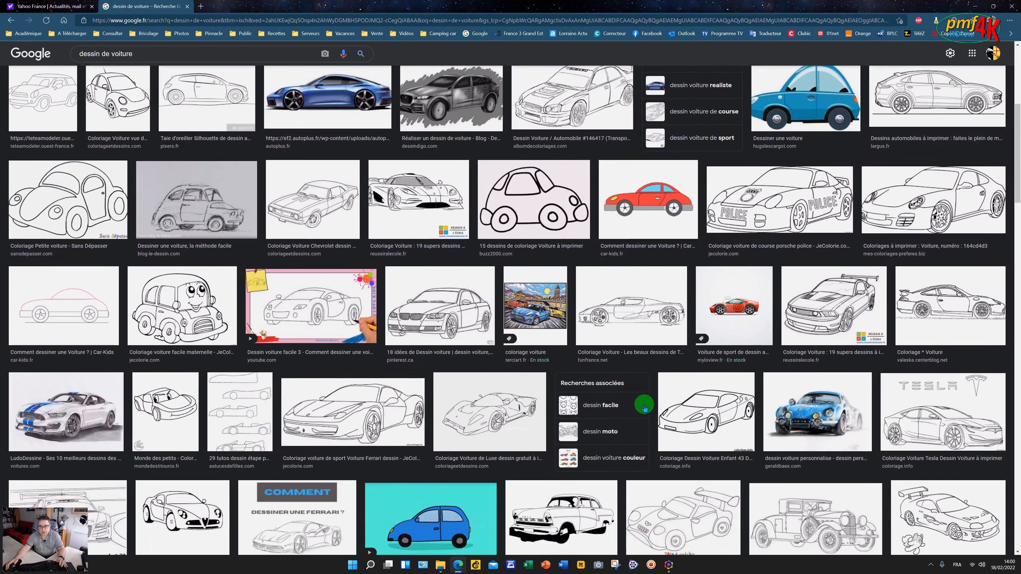
pyautogui.scroll(15, 644, 407)
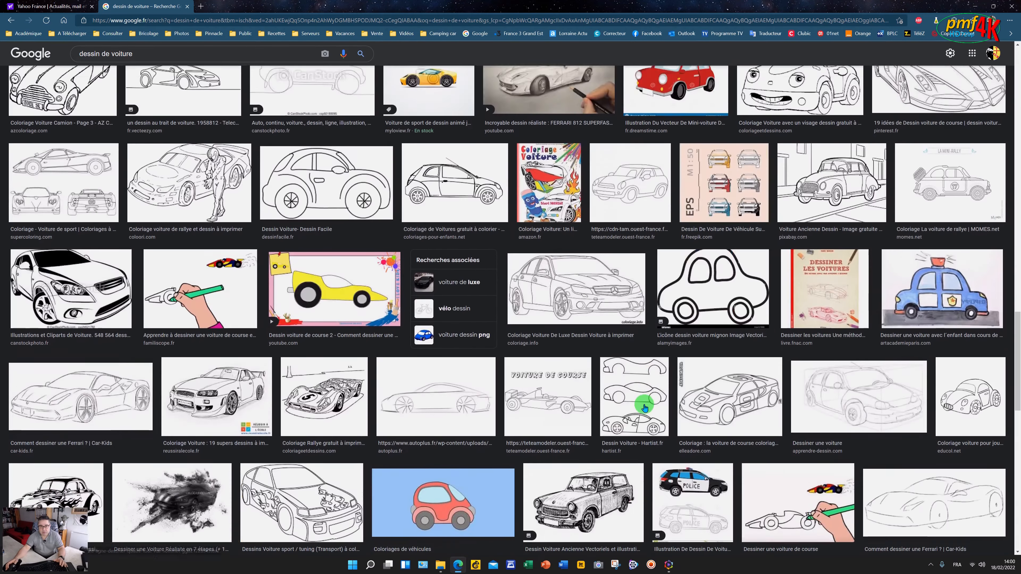
pyautogui.scroll(-6, 645, 407)
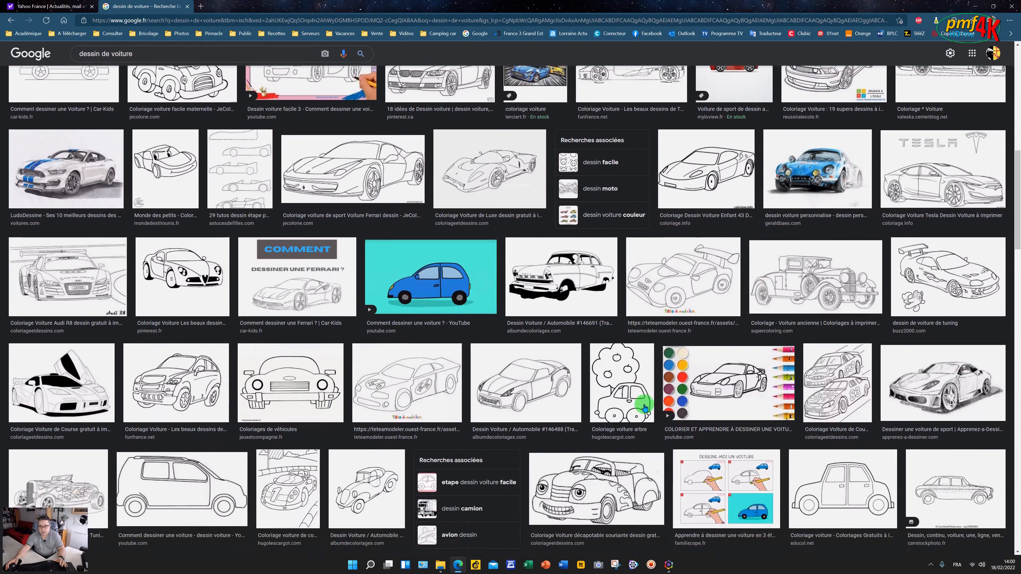
pyautogui.scroll(6, 644, 408)
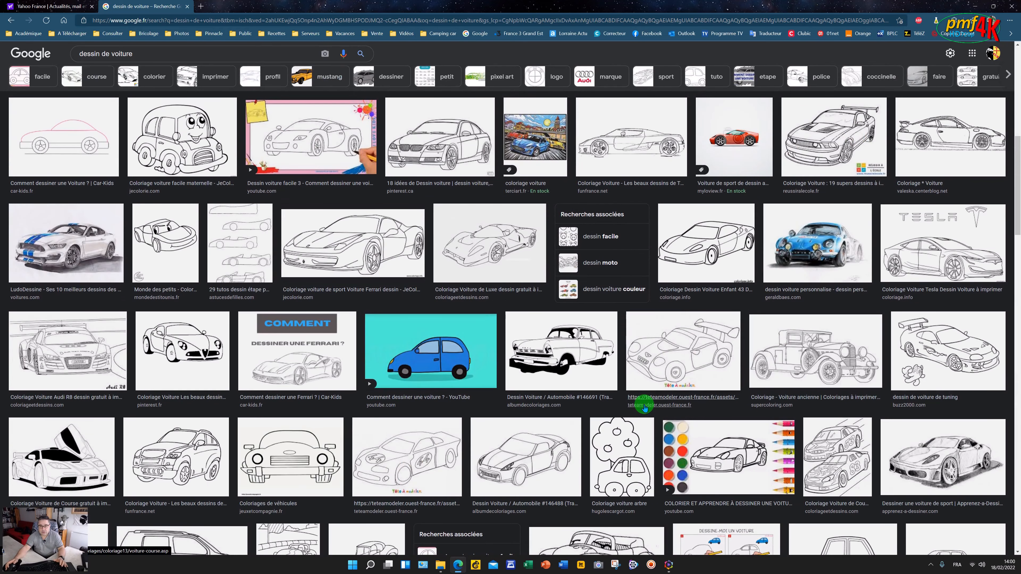
# - Open the similar yellow car image from l'Essentiel par Macif and save it in the Images folder under its suggested name
pyautogui.click(429, 326)
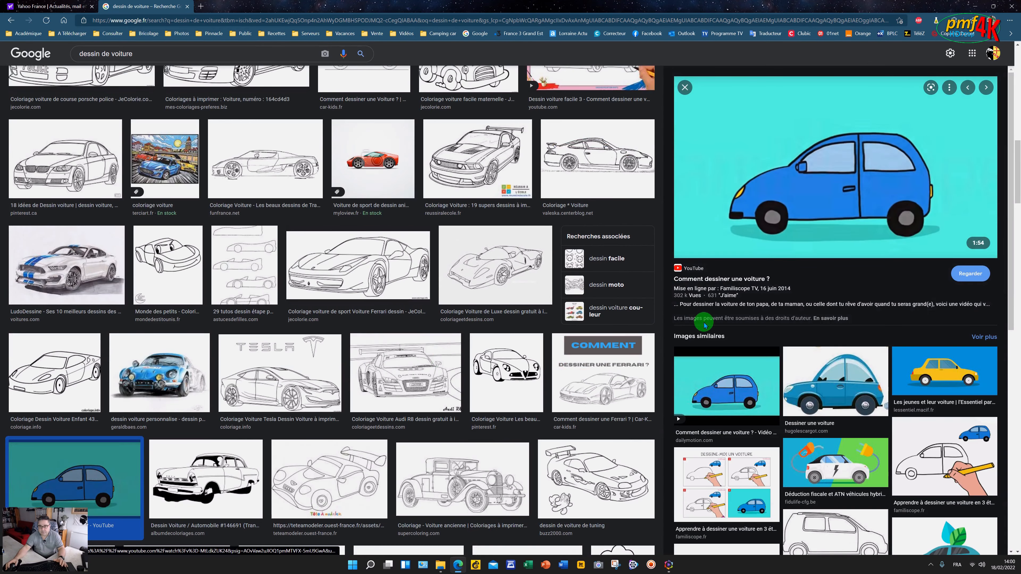
pyautogui.click(938, 378)
pyautogui.rightClick(853, 169)
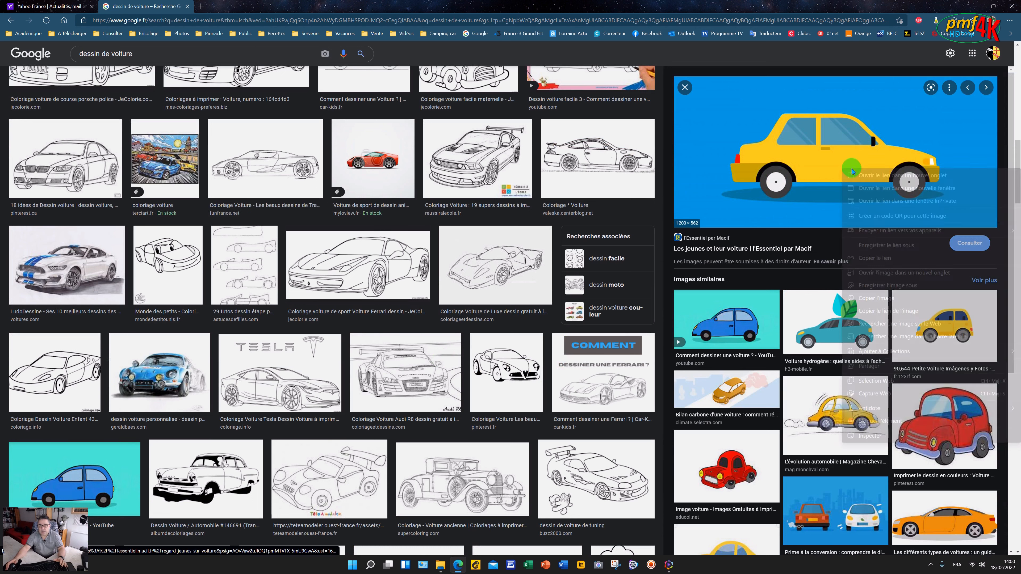
pyautogui.click(862, 287)
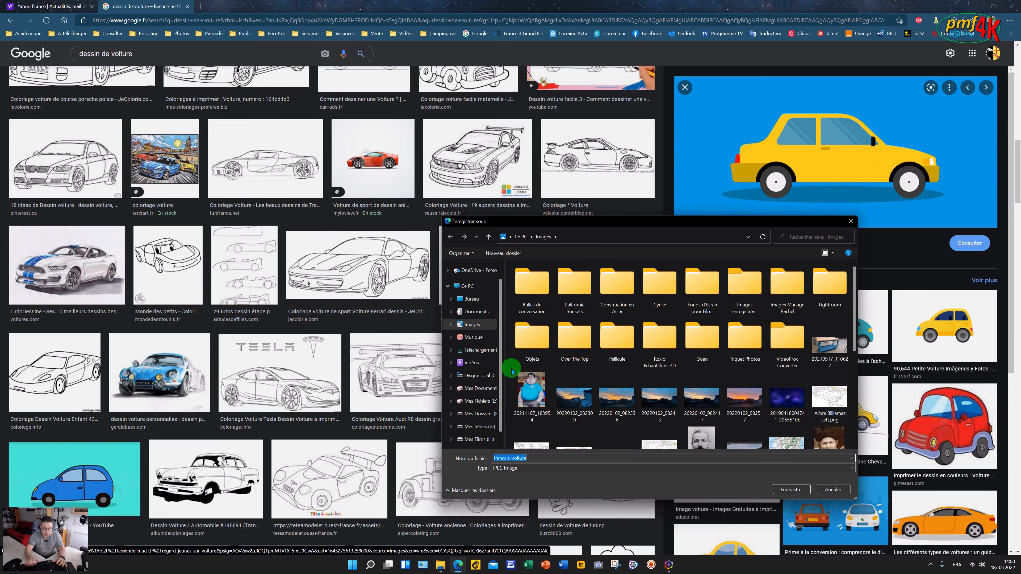
pyautogui.click(791, 490)
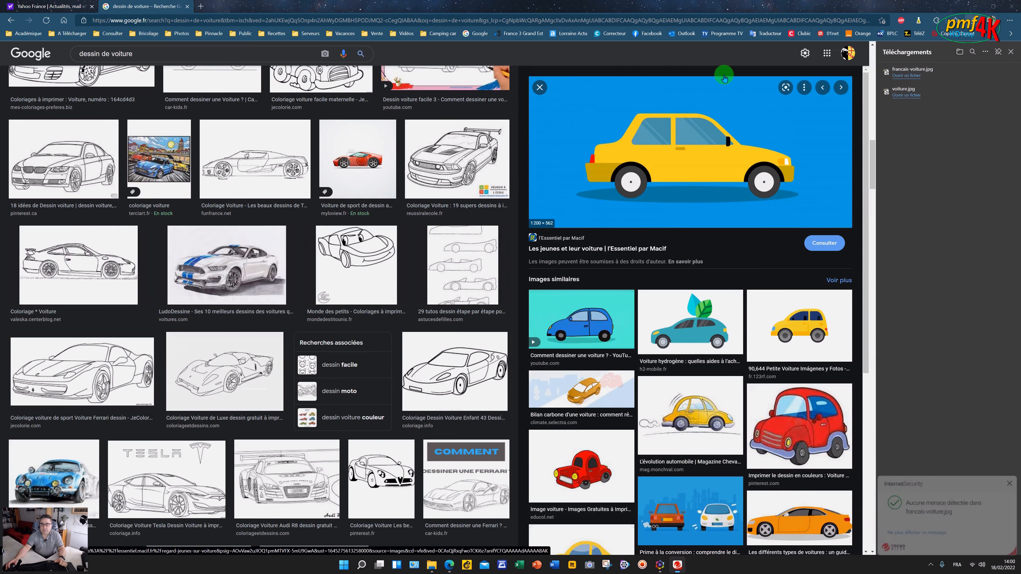
# - Run a new image search for "panneau de signalisation bonifaccio"
pyautogui.click(150, 48)
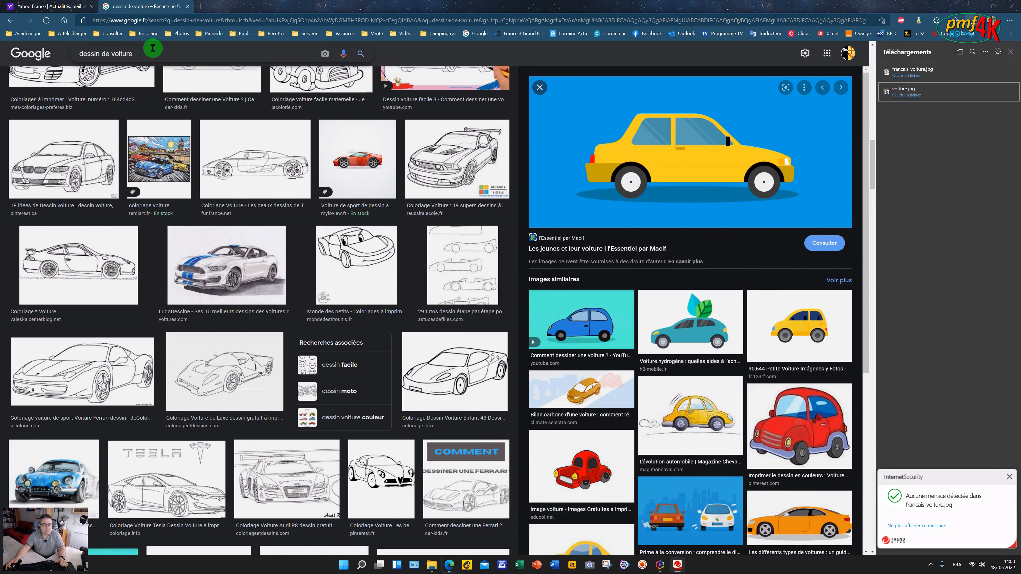
pyautogui.write('panneau de sig')
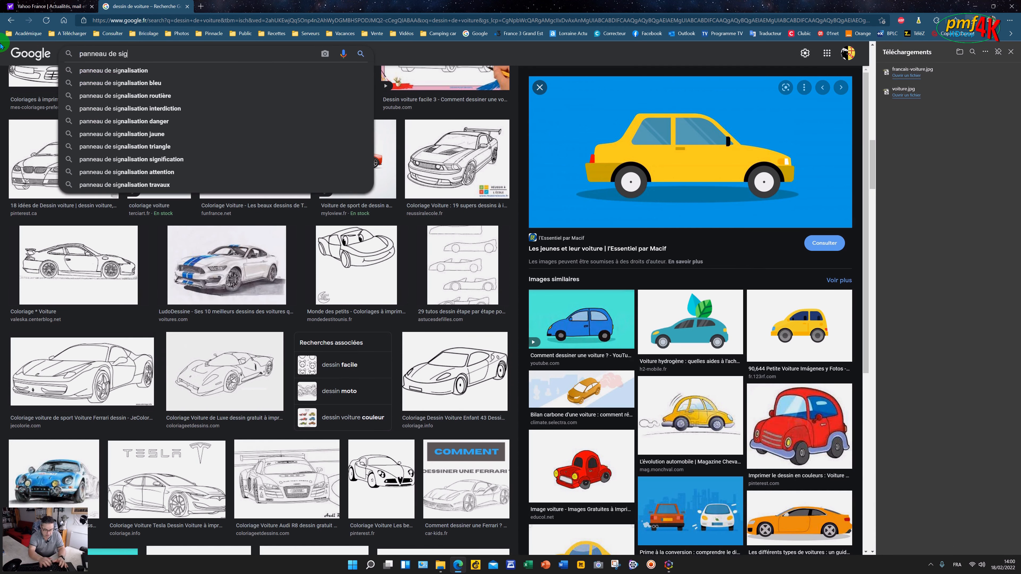
pyautogui.write('nalisation bonifaccio')
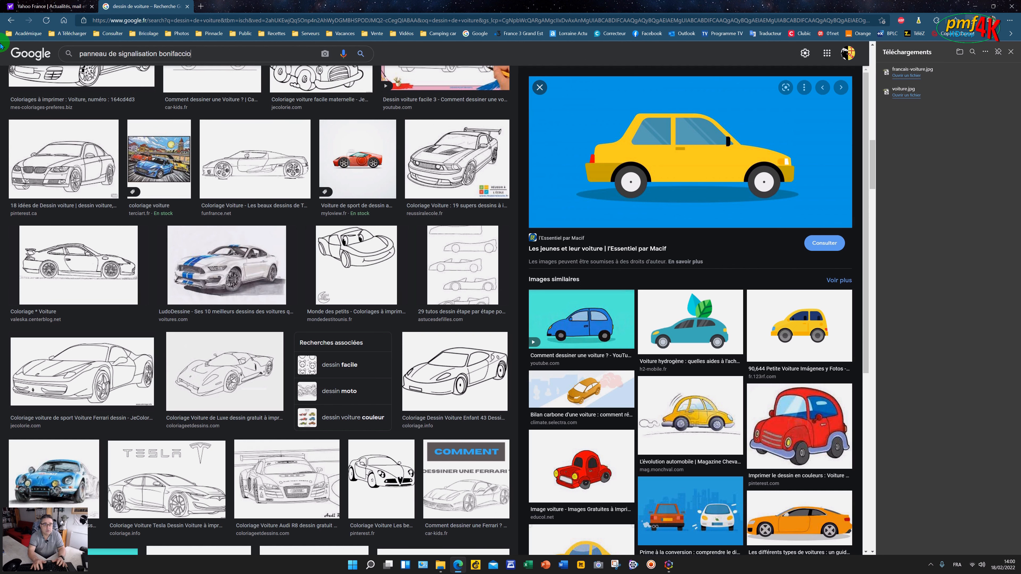
pyautogui.press('Return')
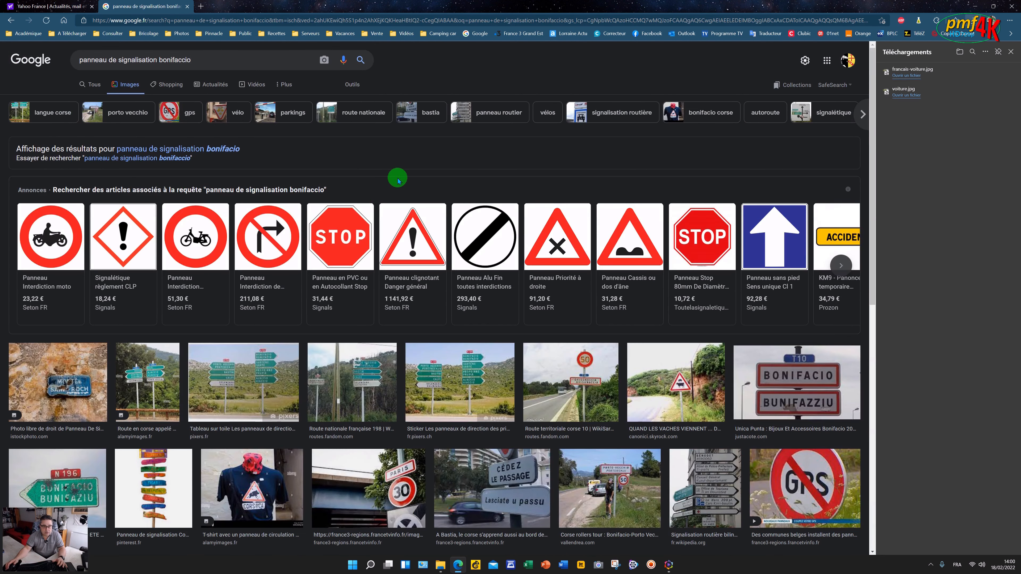
# - Open the T10 Bonifacio/Bunifazziu town sign photo and save it in the Images folder under its suggested name
pyautogui.scroll(-5, 480, 199)
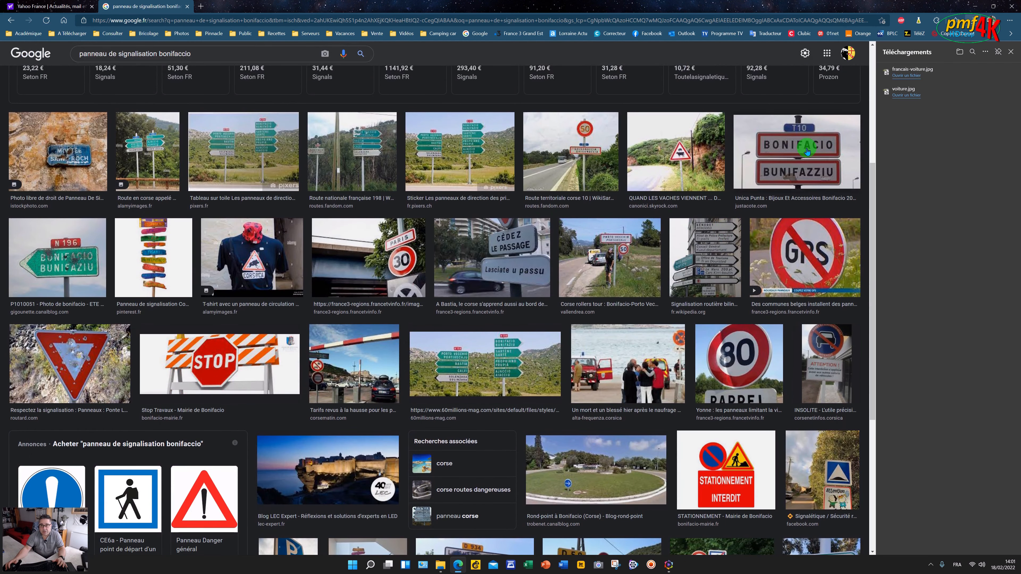
pyautogui.click(808, 152)
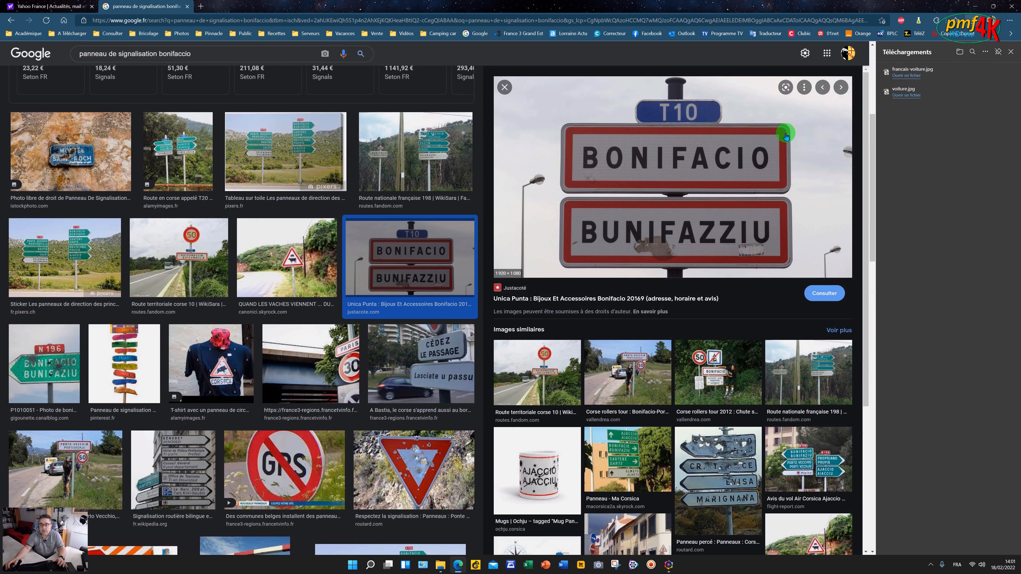
pyautogui.rightClick(661, 197)
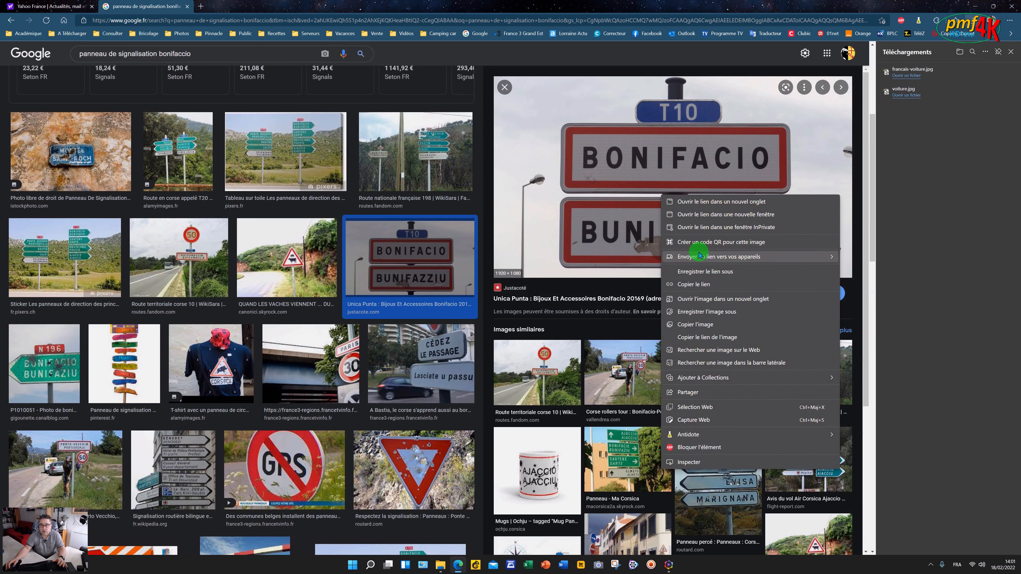
pyautogui.click(701, 317)
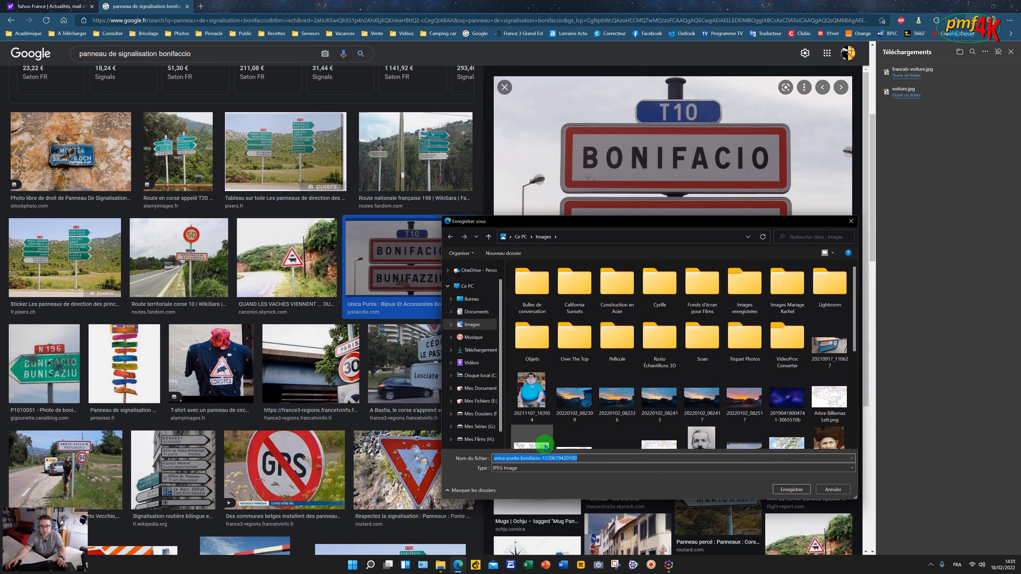
pyautogui.click(791, 489)
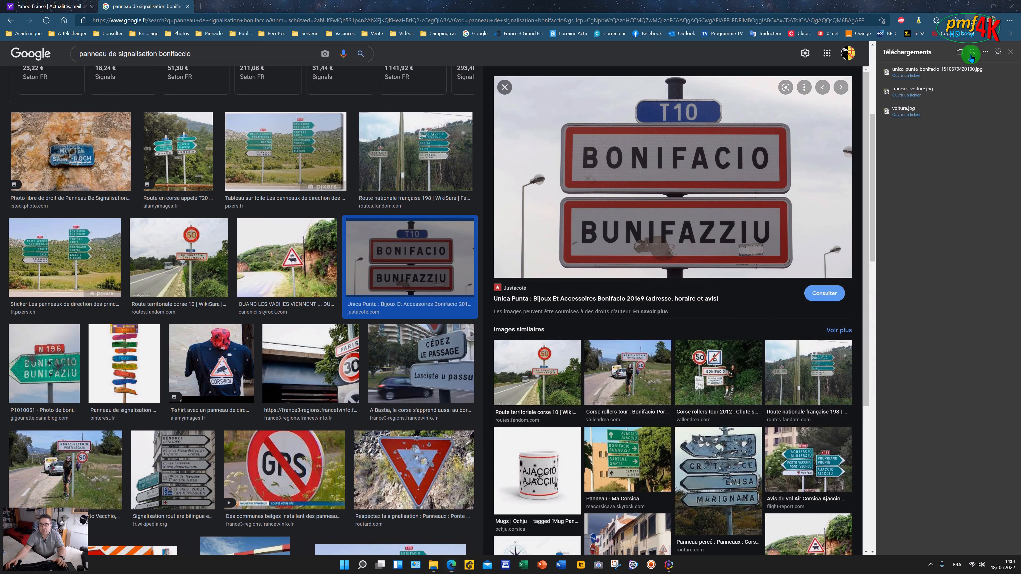
# - Clear the entire download history and close the browser
pyautogui.click(986, 52)
pyautogui.click(865, 79)
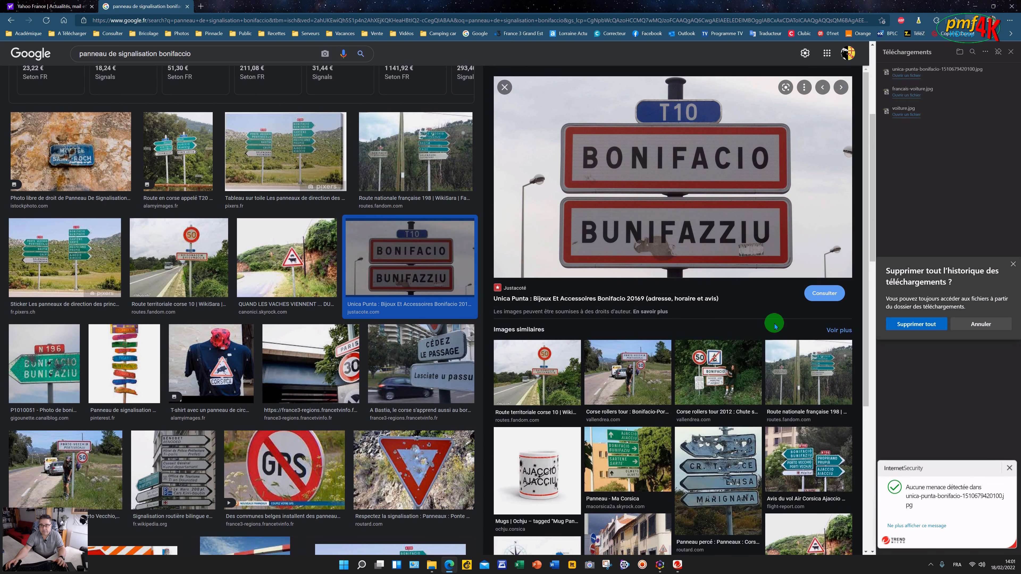
pyautogui.click(911, 324)
pyautogui.click(1015, 5)
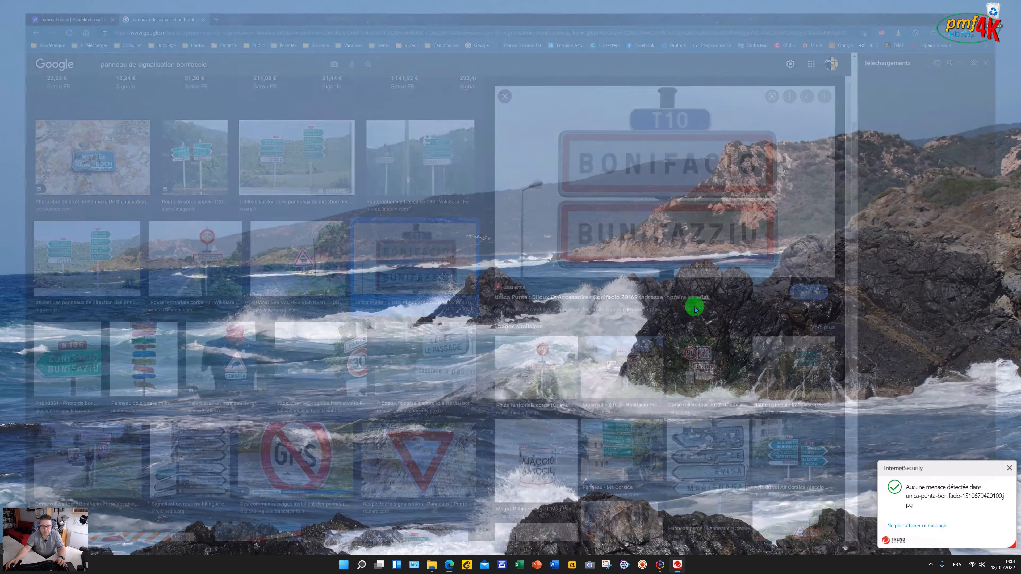
# - Find carte-corse-sud in the Images folder and open it with Paint
pyautogui.click(432, 567)
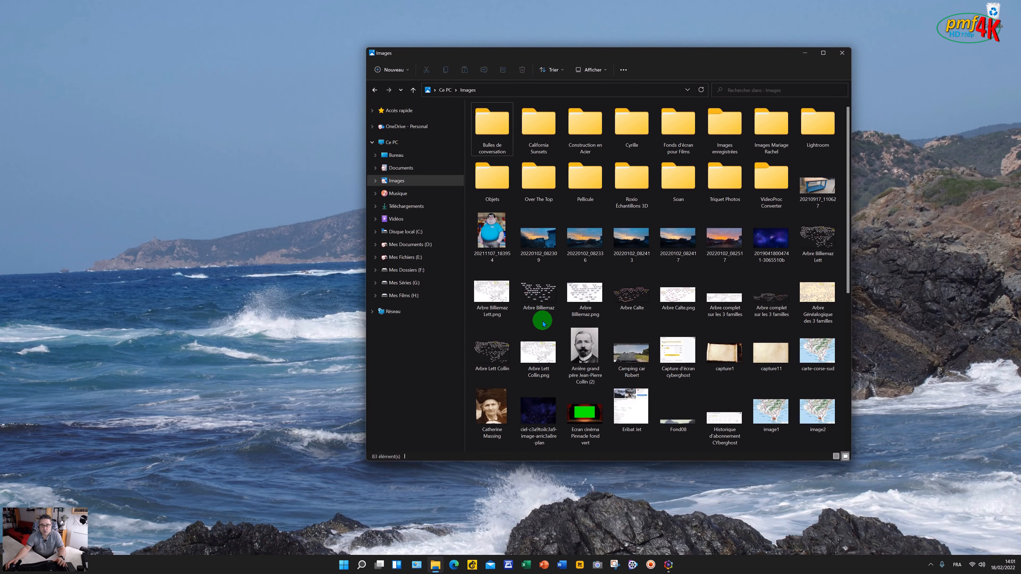
pyautogui.scroll(-3, 644, 349)
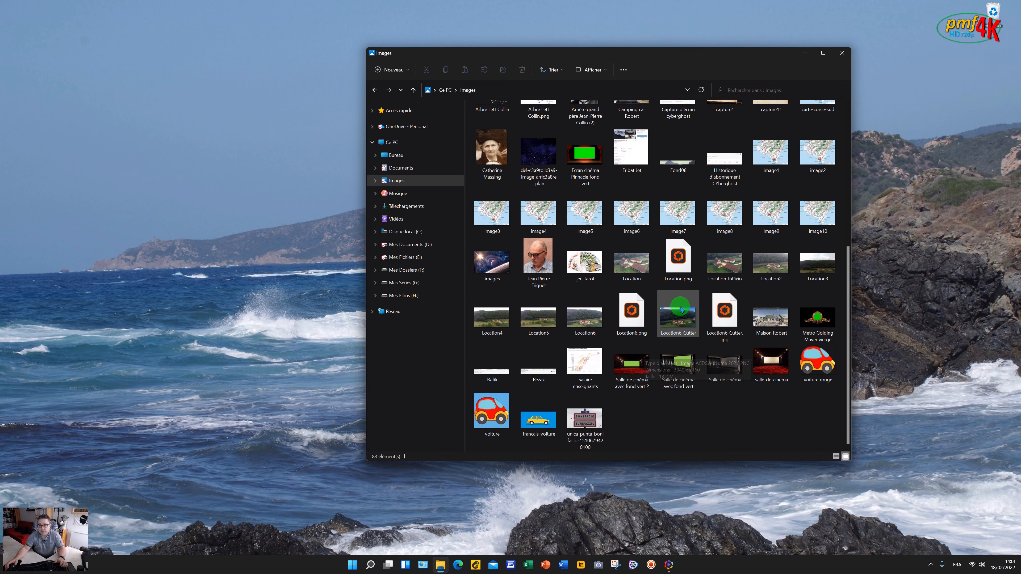
pyautogui.scroll(3, 677, 297)
pyautogui.rightClick(817, 231)
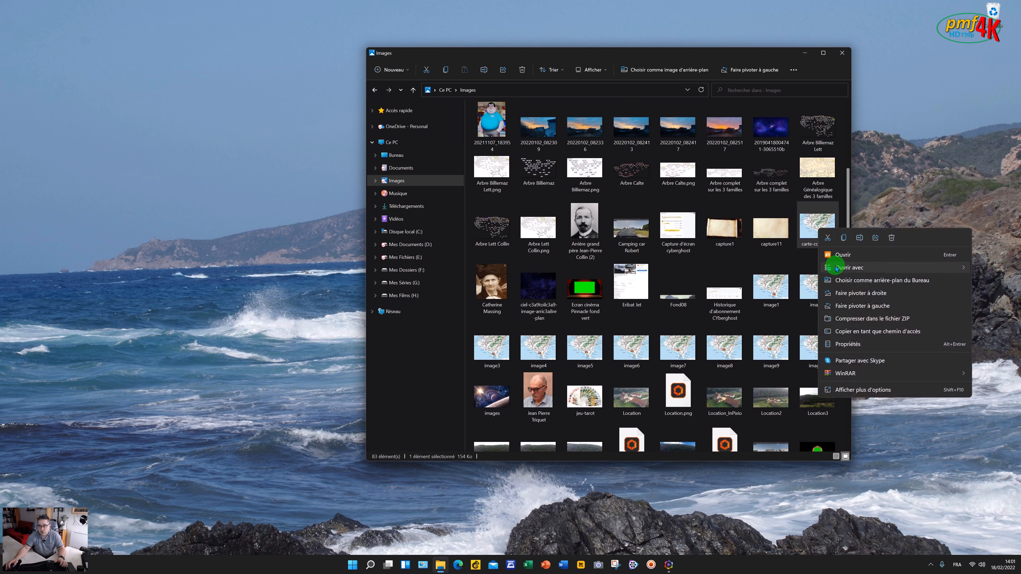
pyautogui.moveTo(840, 267)
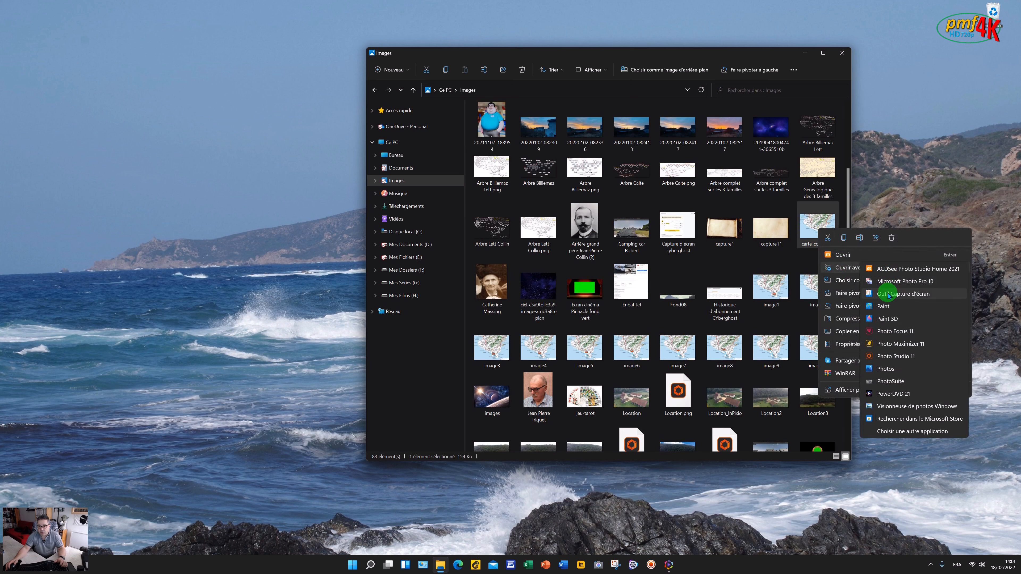
pyautogui.click(884, 306)
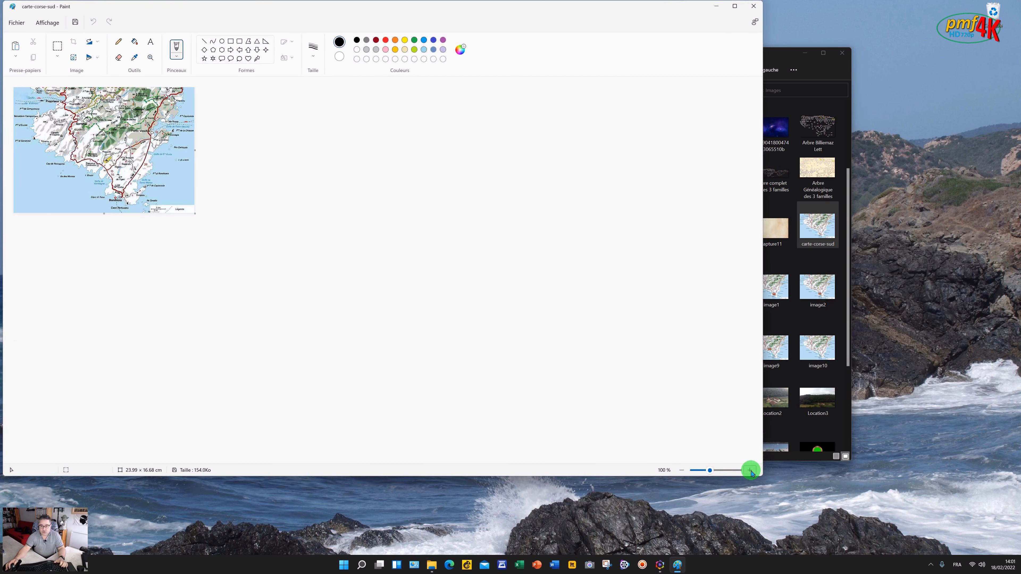
# - Enlarge the map to 300 % and draw a short, thick blue pencil stroke along the road at Bonifacio
pyautogui.click(750, 471)
pyautogui.click(737, 6)
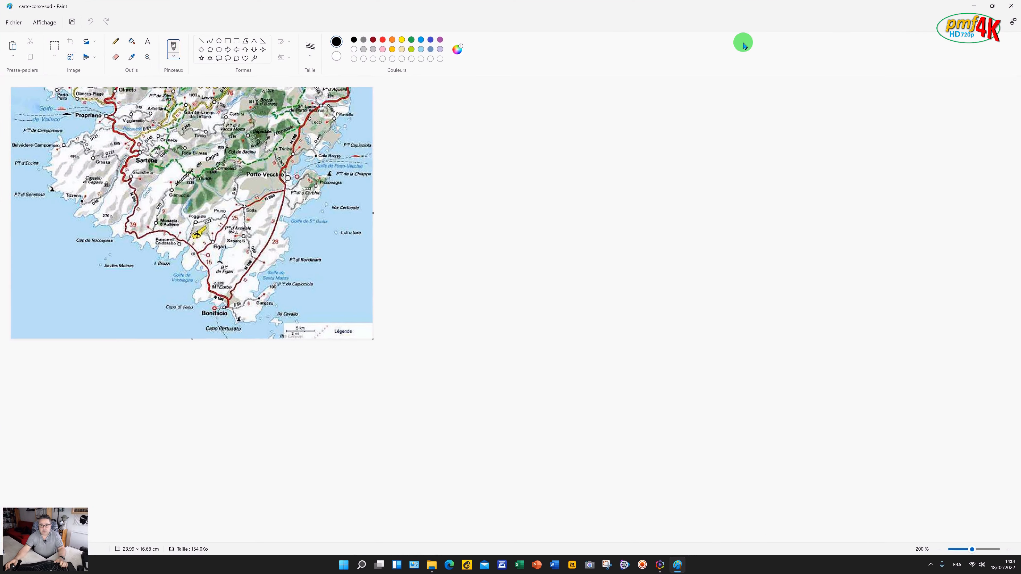
pyautogui.click(1007, 549)
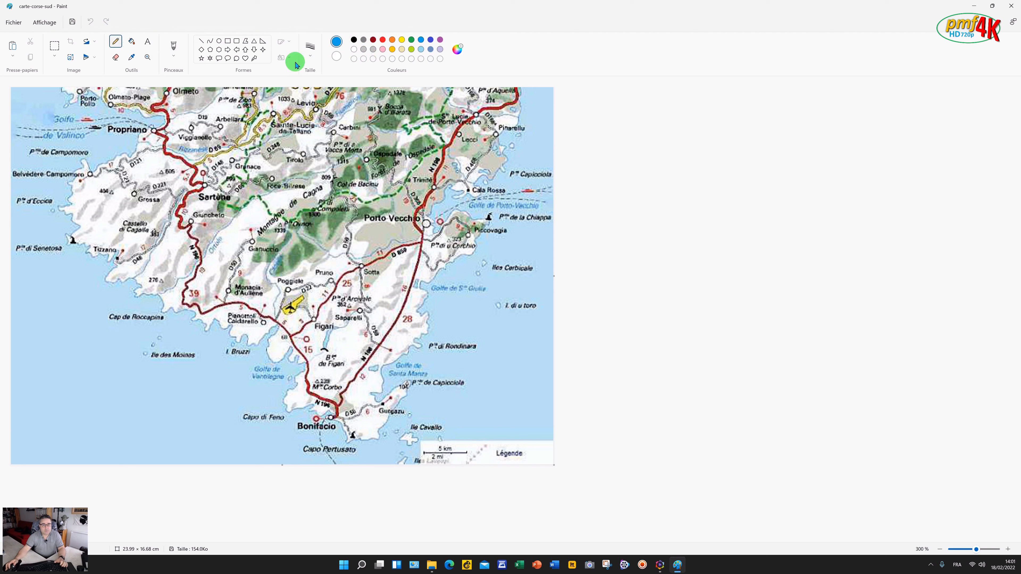
pyautogui.click(310, 50)
pyautogui.click(313, 126)
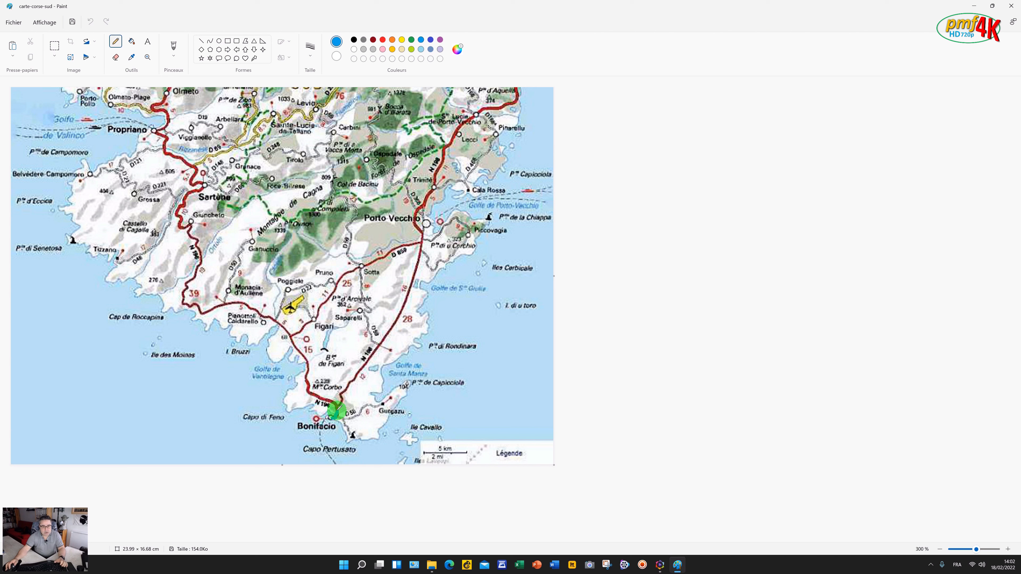
pyautogui.moveTo(337, 407); pyautogui.dragTo(337, 407)
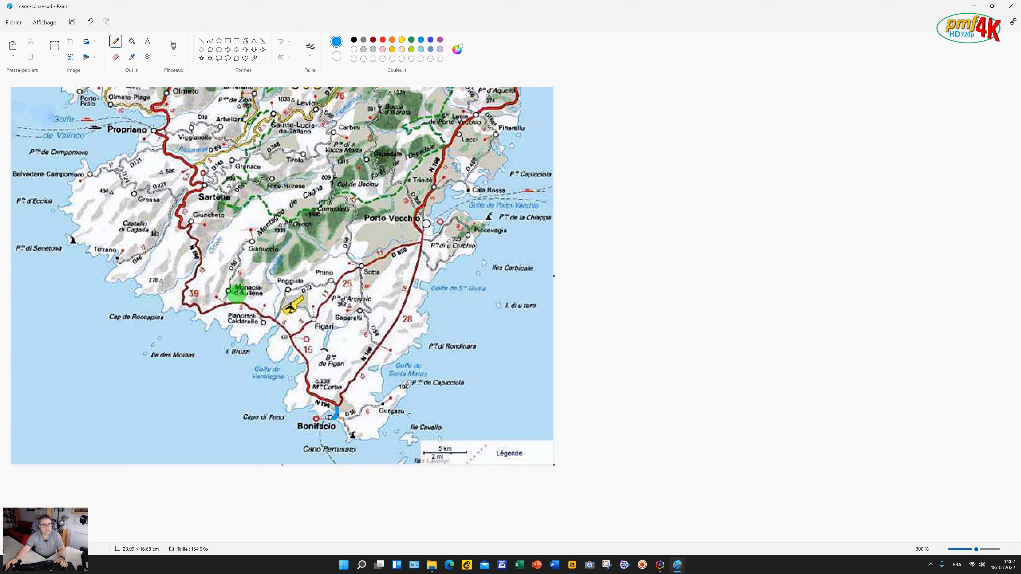
# - Save the marked map as a JPEG copy named carte-corse-sud1 in the Images folder
pyautogui.click(27, 21)
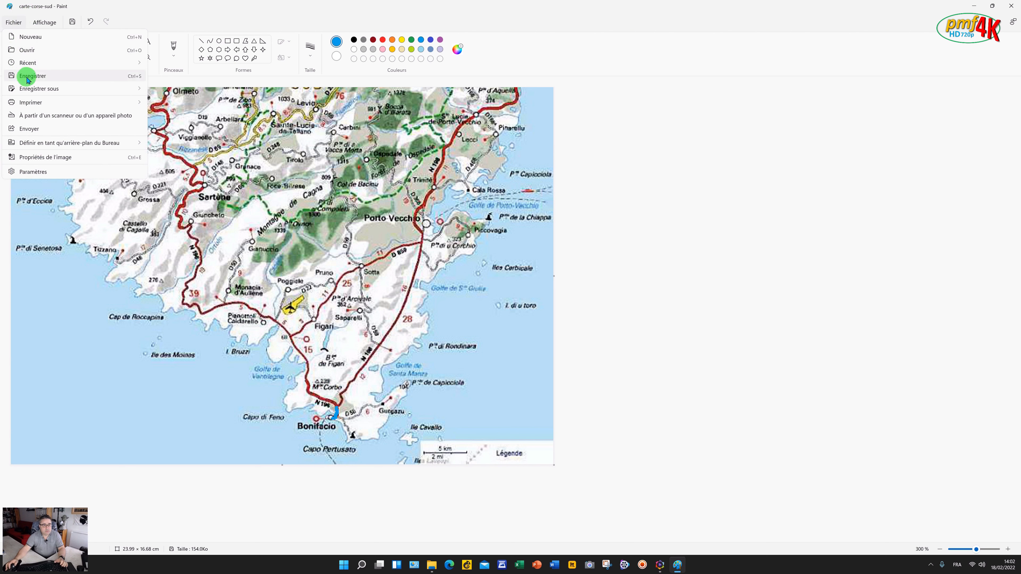
pyautogui.moveTo(28, 91)
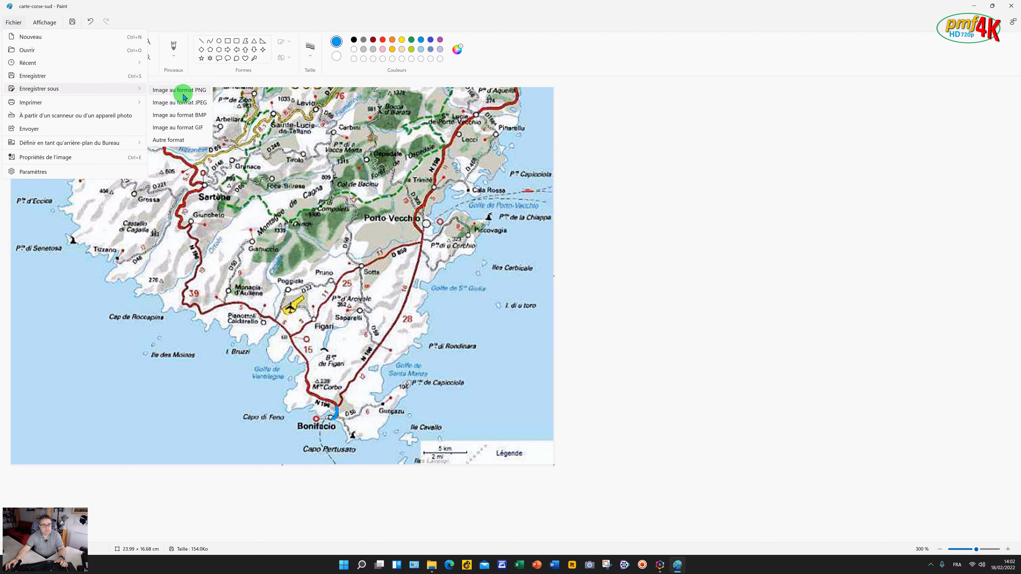
pyautogui.click(180, 104)
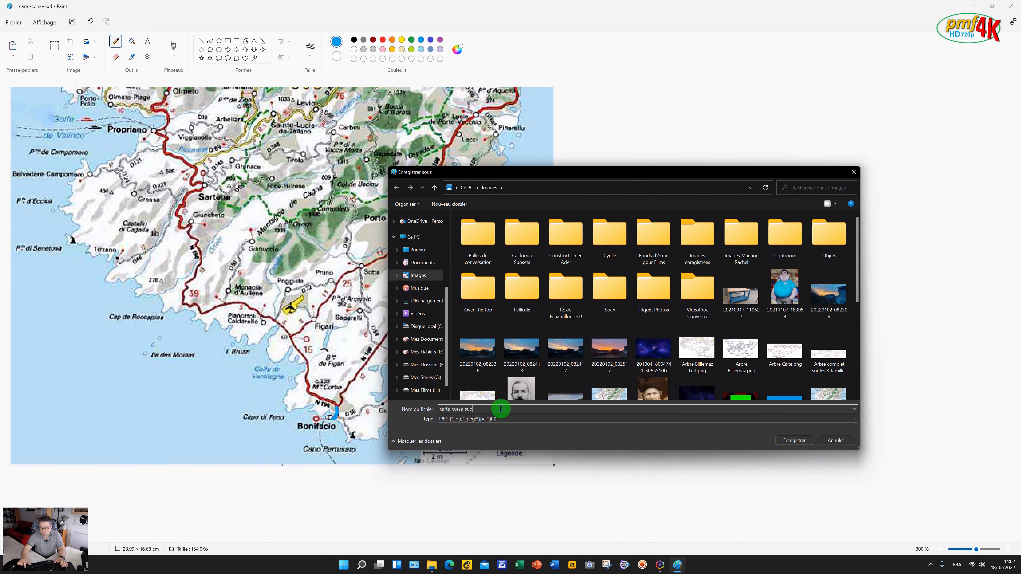
pyautogui.click(785, 444)
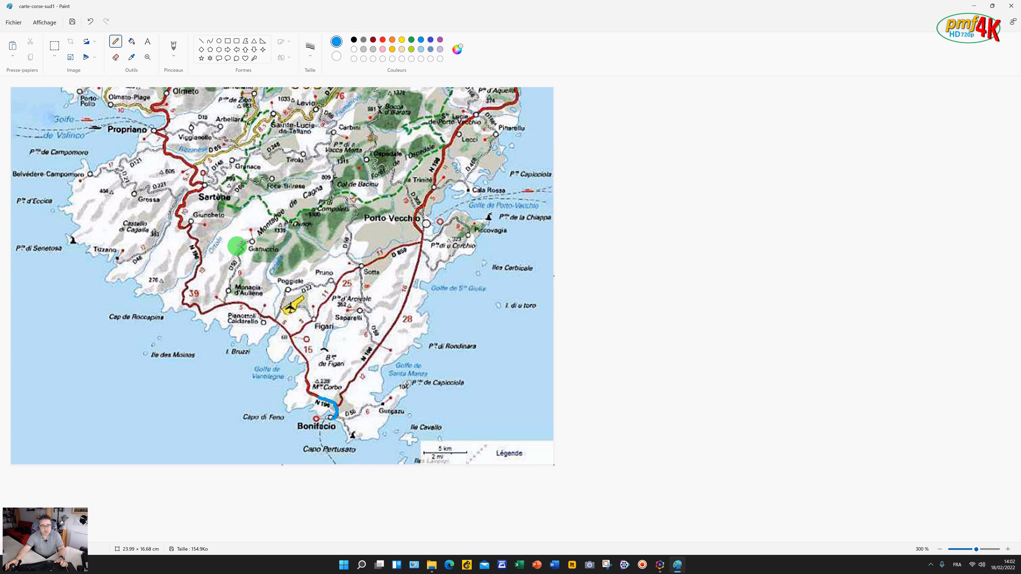
# - Save the map with the extended blue route along the N196 as a JPEG copy named carte-corse-sud2
pyautogui.click(13, 23)
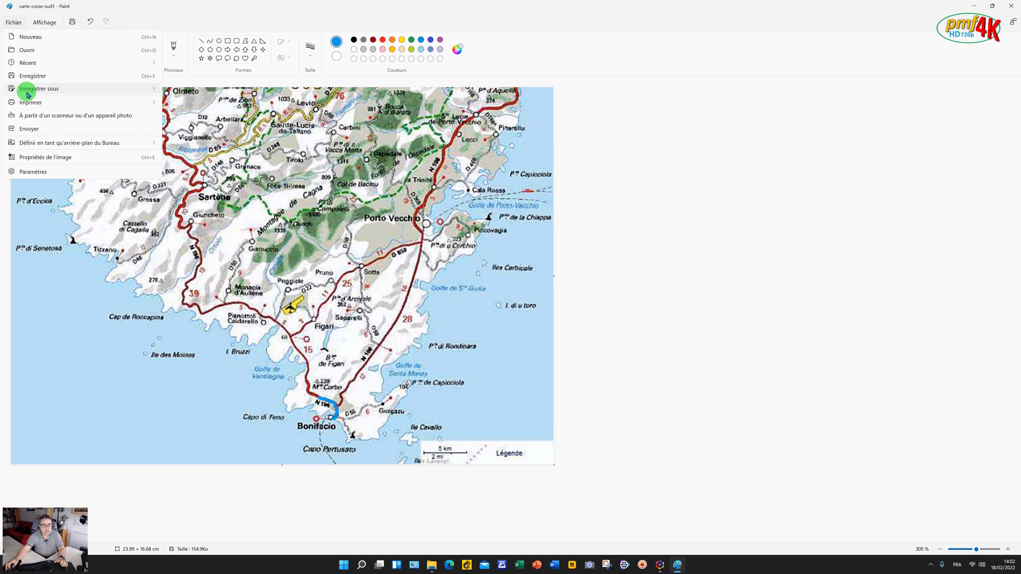
pyautogui.moveTo(28, 93)
pyautogui.click(191, 102)
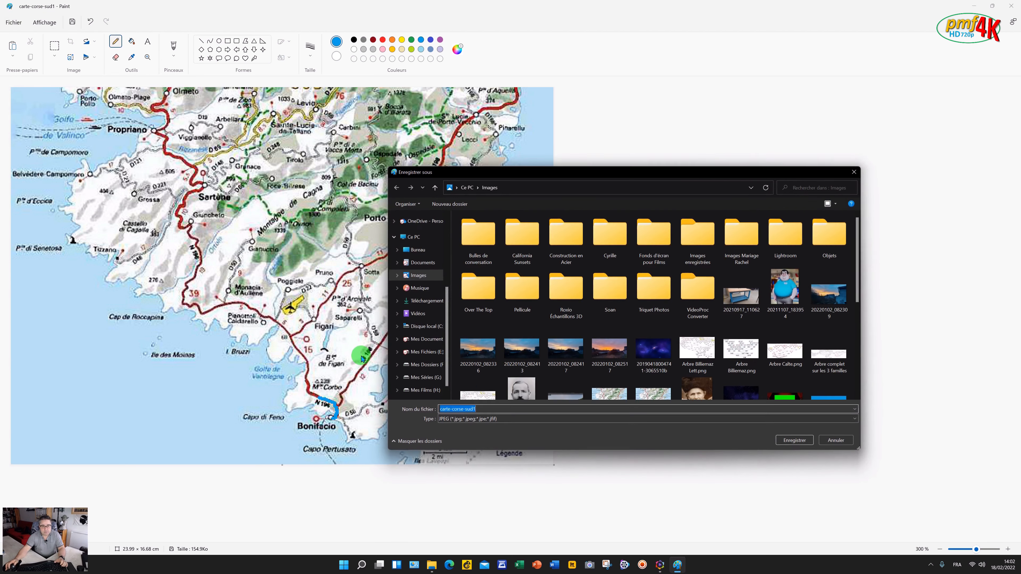
pyautogui.press('BackSpace')
pyautogui.write('2')
pyautogui.press('Return')
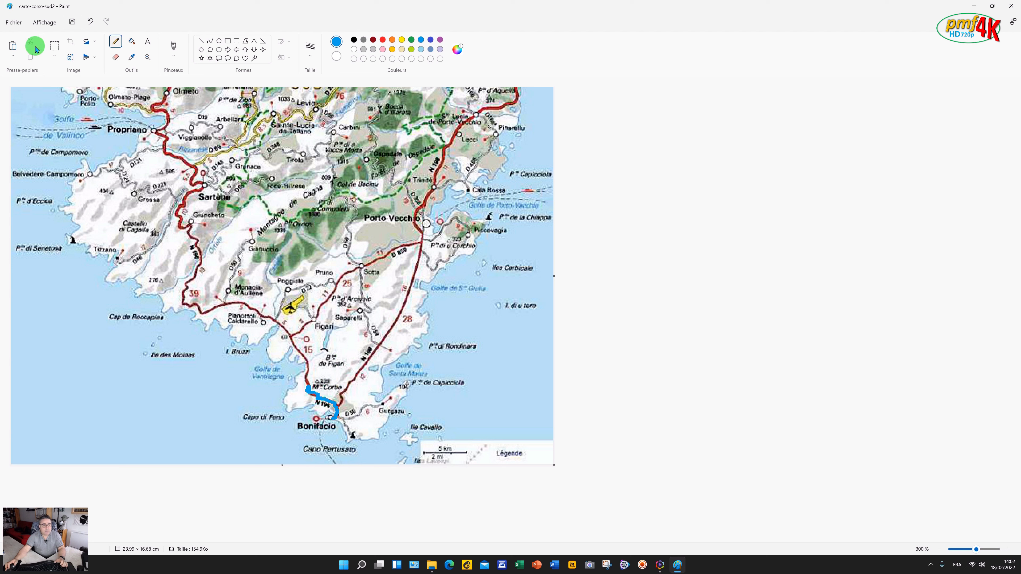
# - Redo the last blue stroke towards Mte Corbo and save the map as a JPEG copy named carte-corse-sud3
pyautogui.click(90, 23)
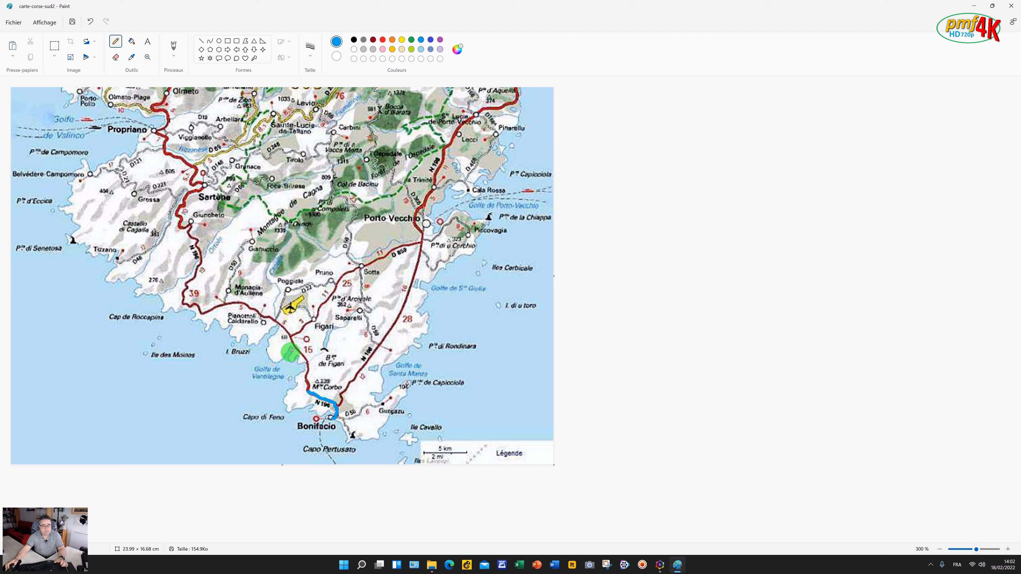
pyautogui.click(13, 22)
pyautogui.moveTo(45, 92)
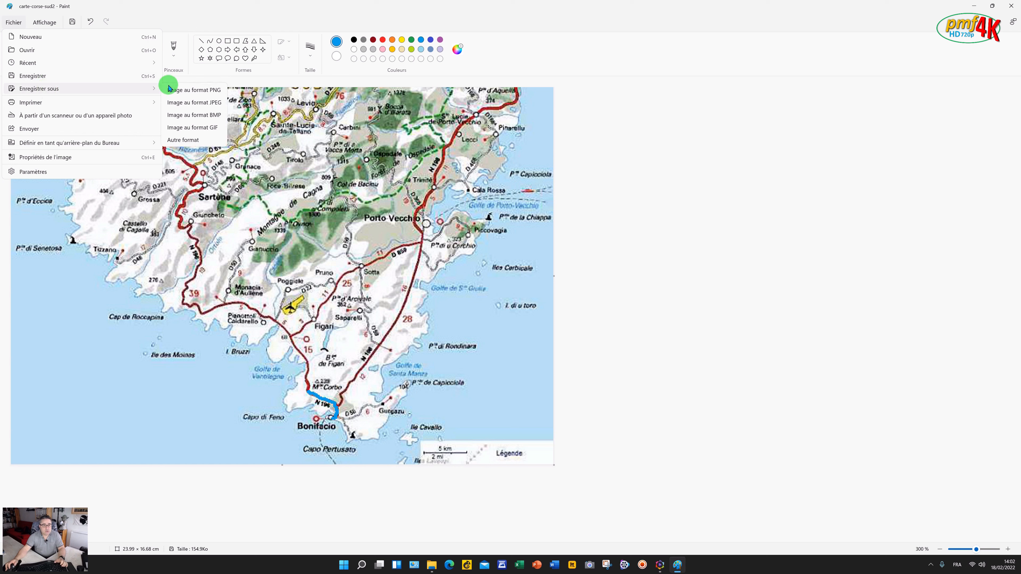
pyautogui.click(186, 104)
pyautogui.click(485, 407)
pyautogui.press('BackSpace')
pyautogui.write('3')
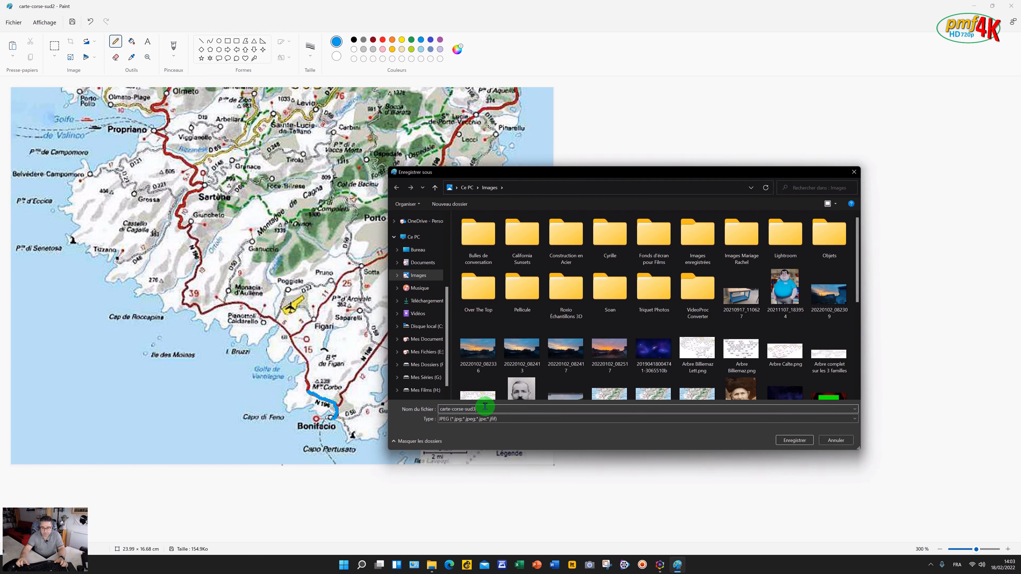
pyautogui.press('Return')
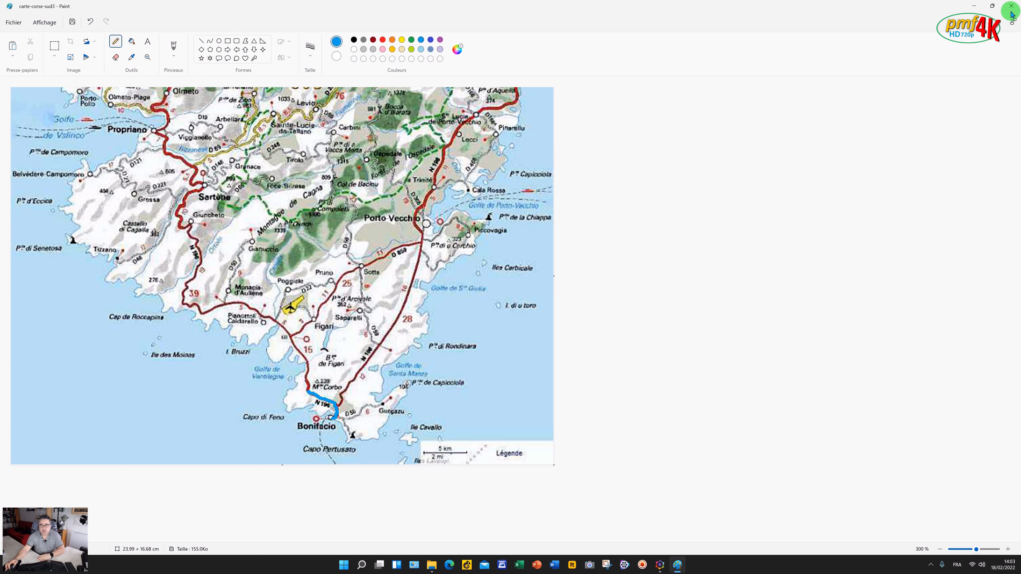
# - Open the yellow car image francais-voiture from the Images folder with Microsoft Photo Pro 10
pyautogui.click(431, 565)
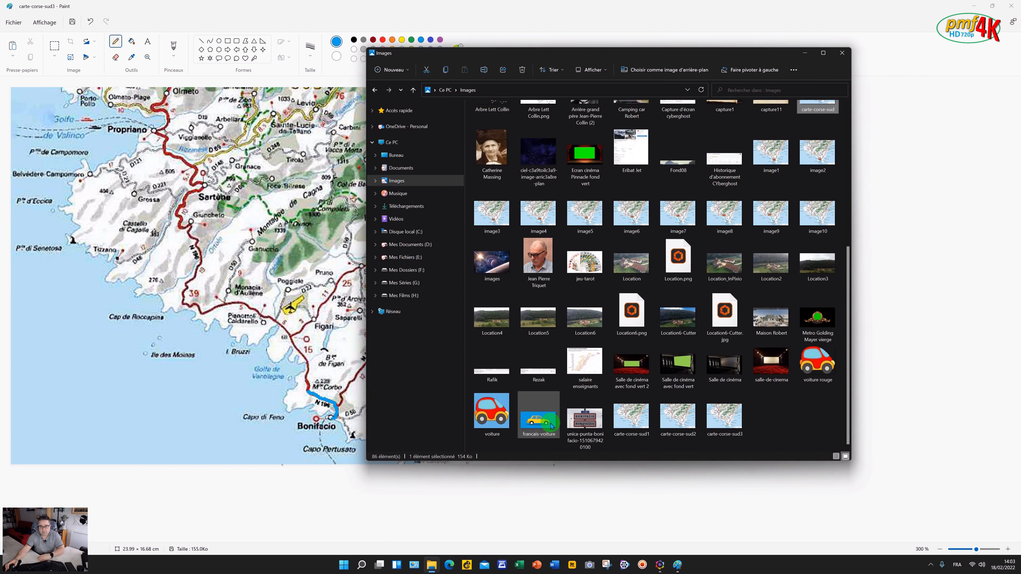
pyautogui.click(549, 426)
pyautogui.rightClick(549, 426)
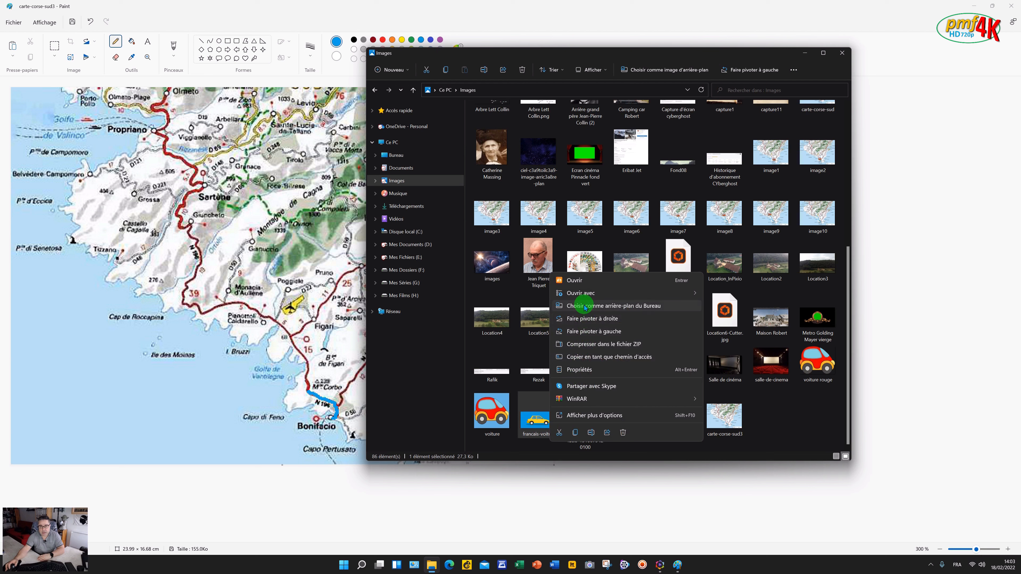
pyautogui.moveTo(583, 293)
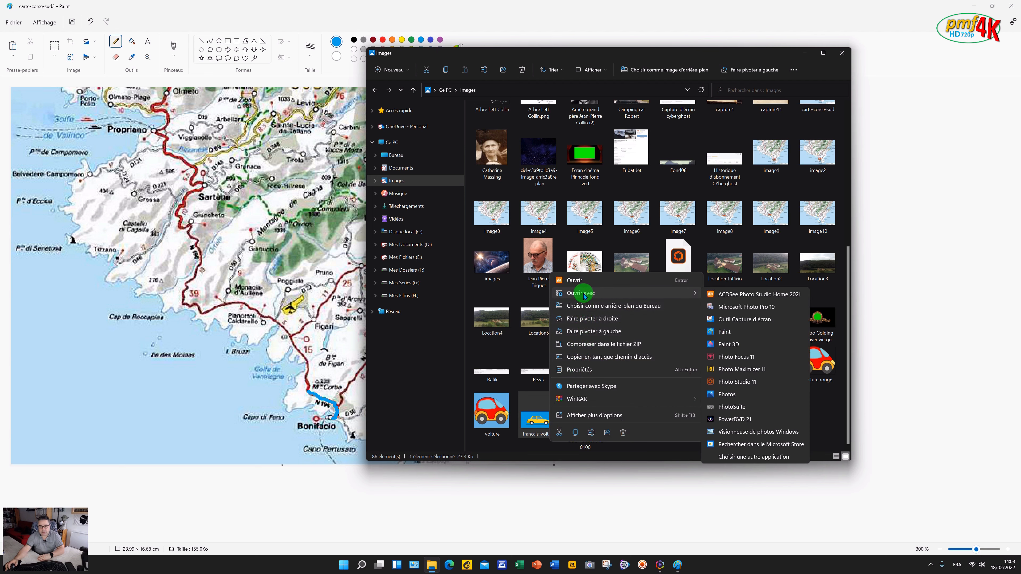
pyautogui.click(755, 308)
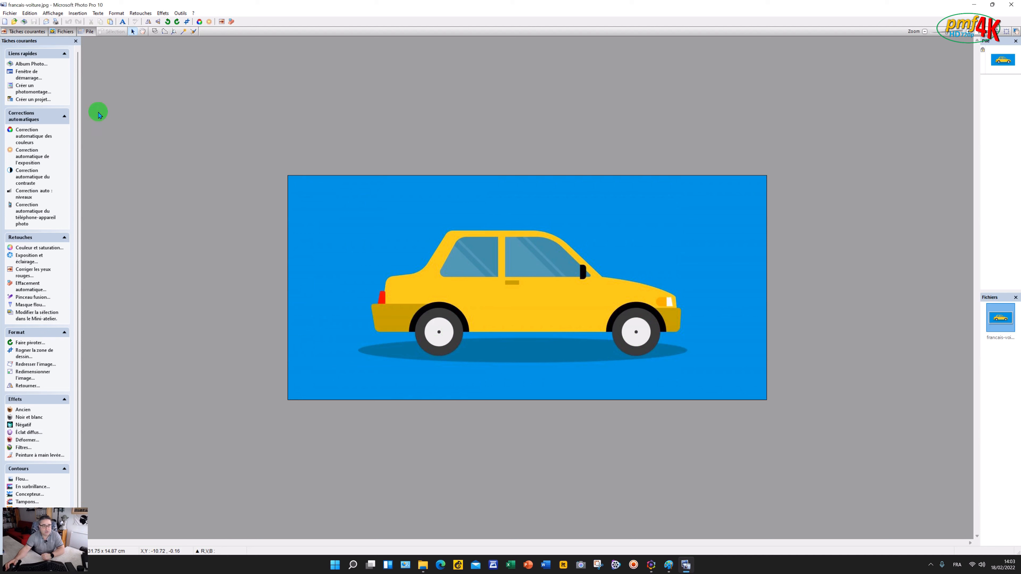
# - Select the yellow car by tracing a closed outline around its body and wheels, leaving out the shadow
pyautogui.click(162, 33)
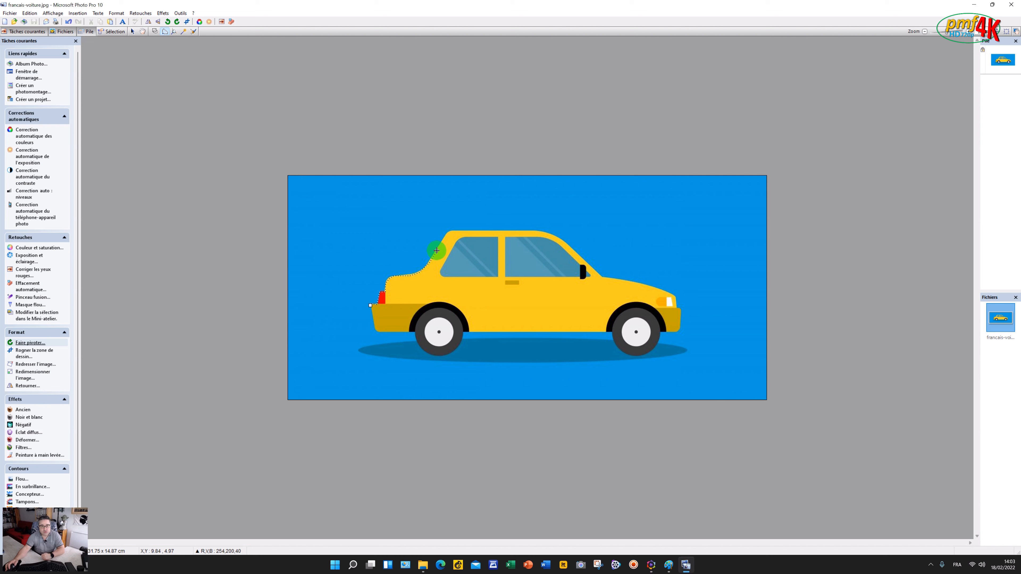
pyautogui.moveTo(442, 241); pyautogui.dragTo(376, 329)
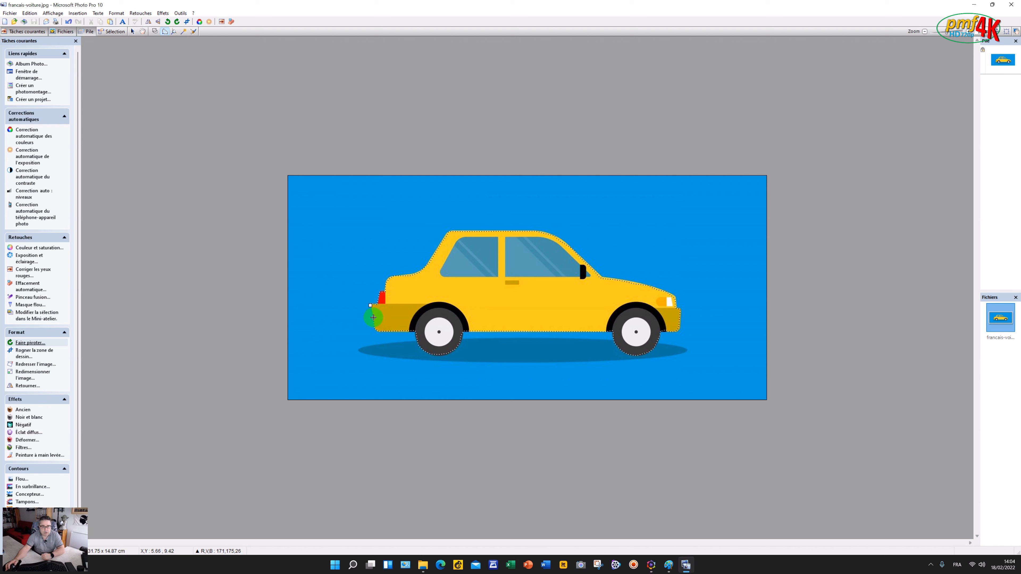
pyautogui.click(370, 306)
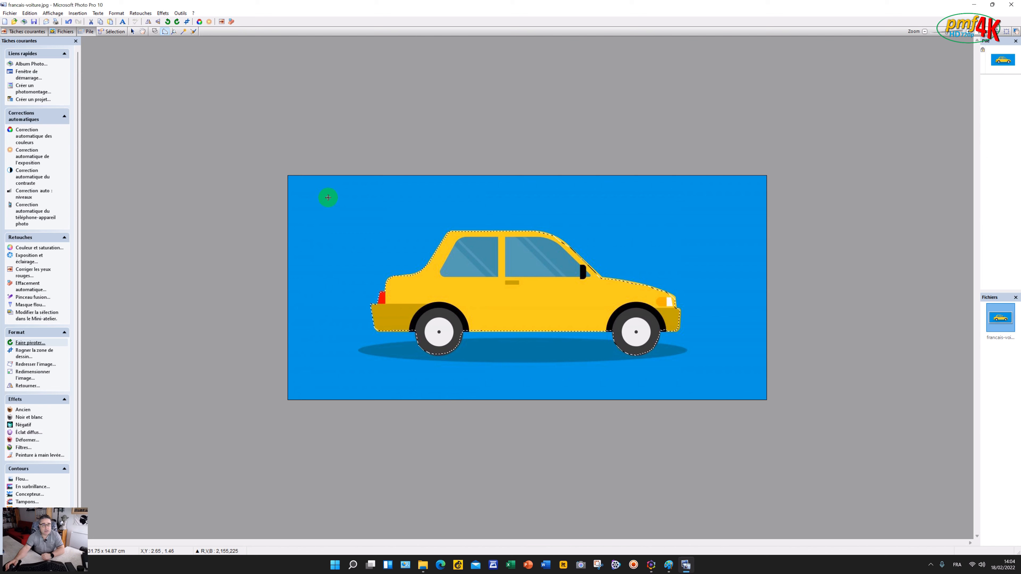
# - Copy the selected car and paste it into a new image without the blue background
pyautogui.click(101, 23)
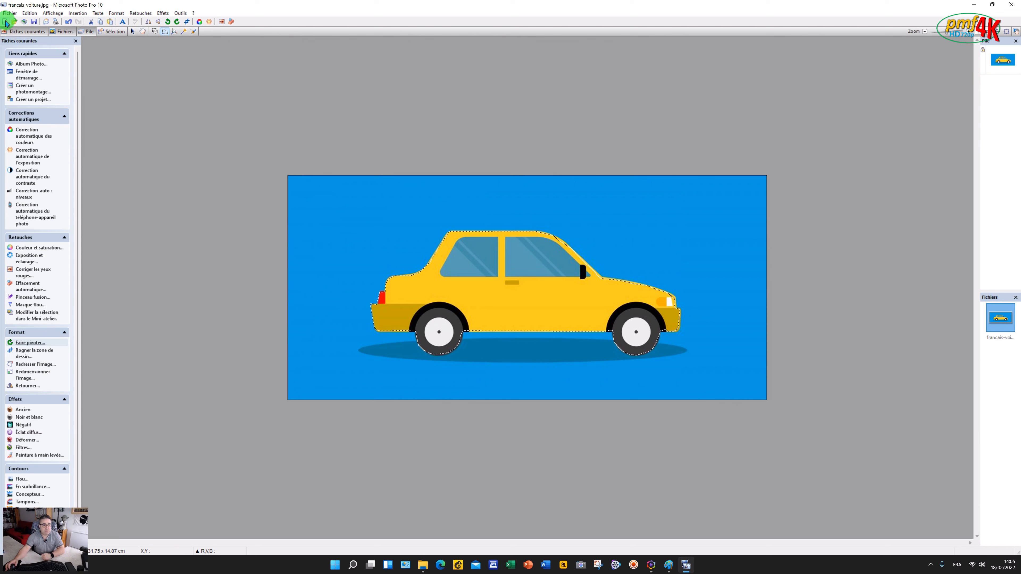
pyautogui.click(5, 22)
pyautogui.click(110, 22)
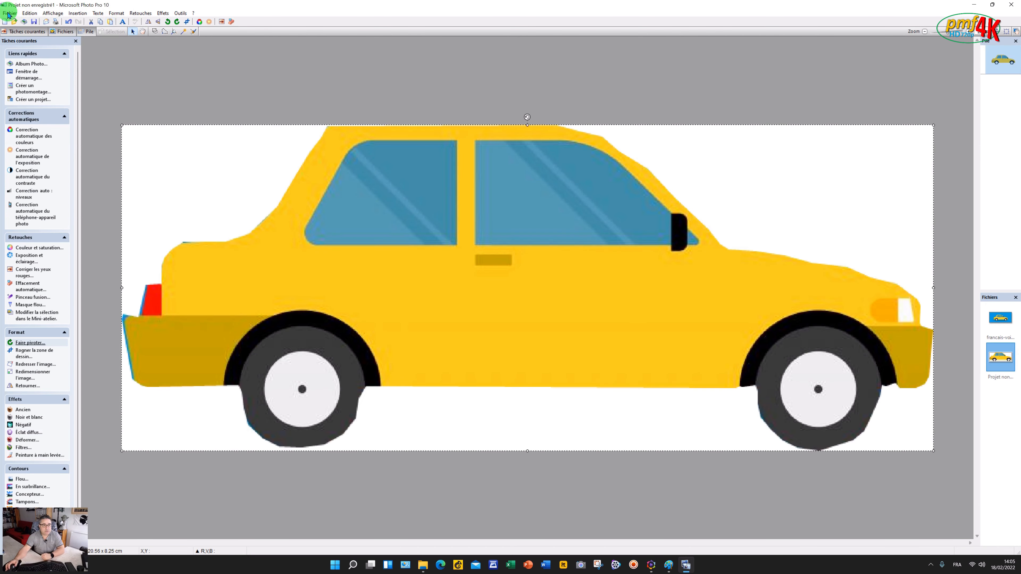
# - Save the cut-out car as a PNG file named Voiture jaune
pyautogui.click(9, 13)
pyautogui.click(30, 117)
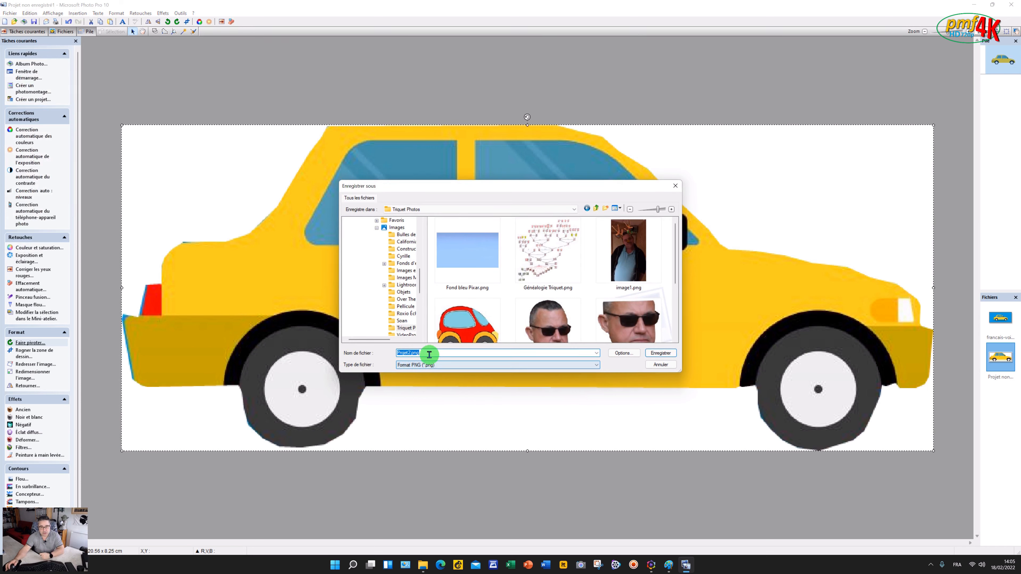
pyautogui.write('Voiture jaune')
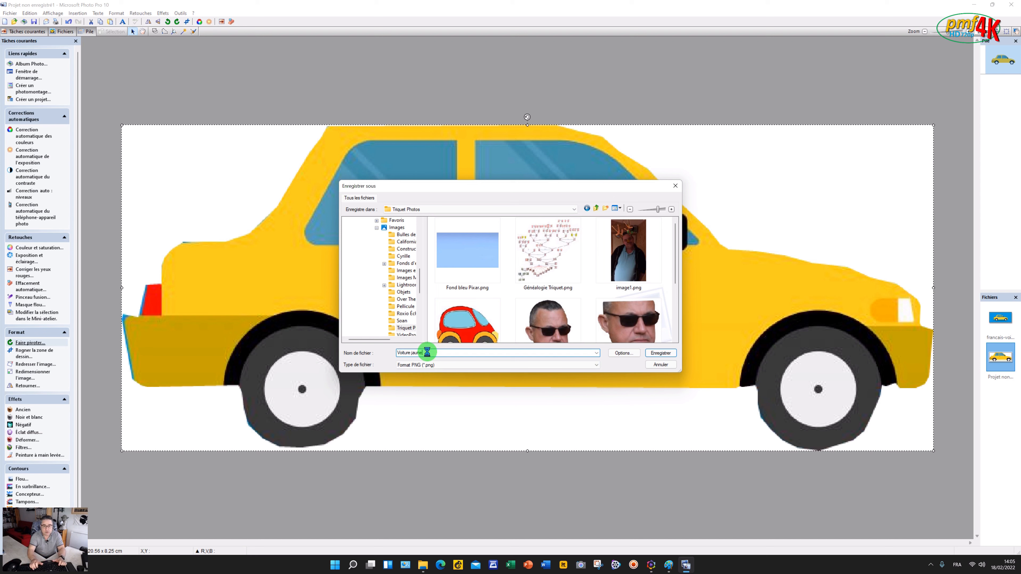
pyautogui.press('Return')
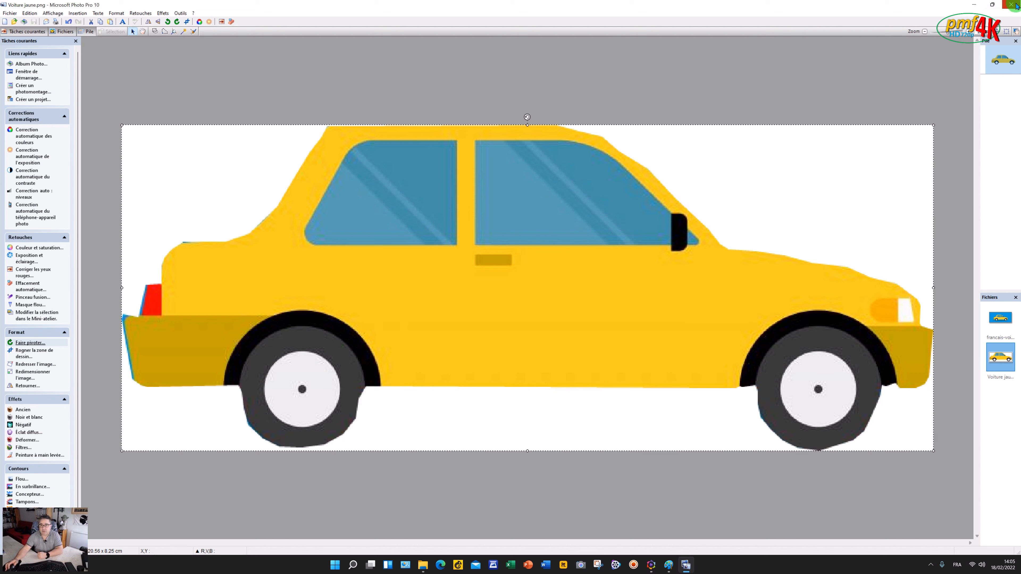
# - Close Microsoft Photo Pro 10 without saving the changes to francais-voiture.jpg, and close the carte-corse-sud3 map in Paint
pyautogui.click(1011, 5)
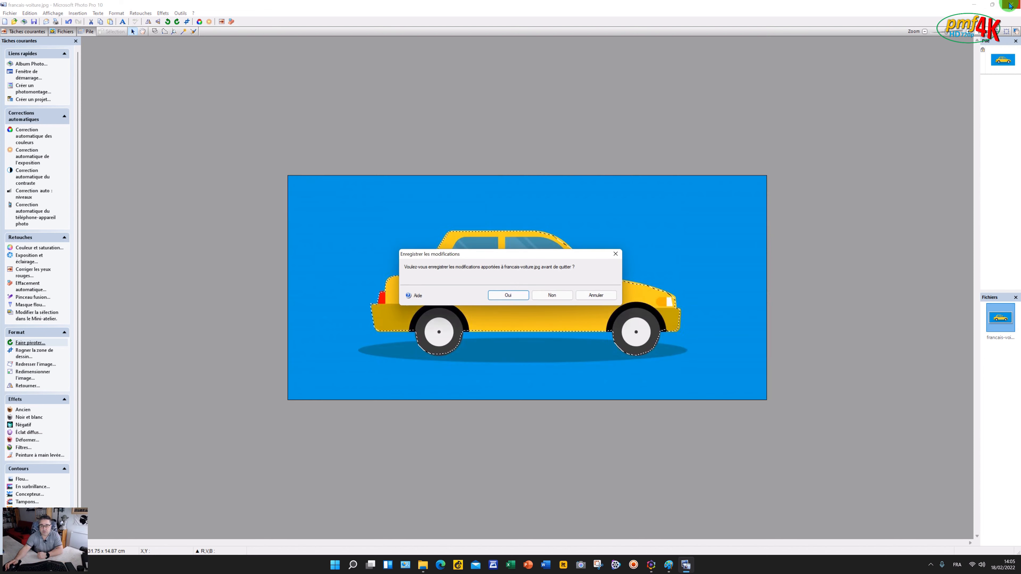
pyautogui.click(556, 298)
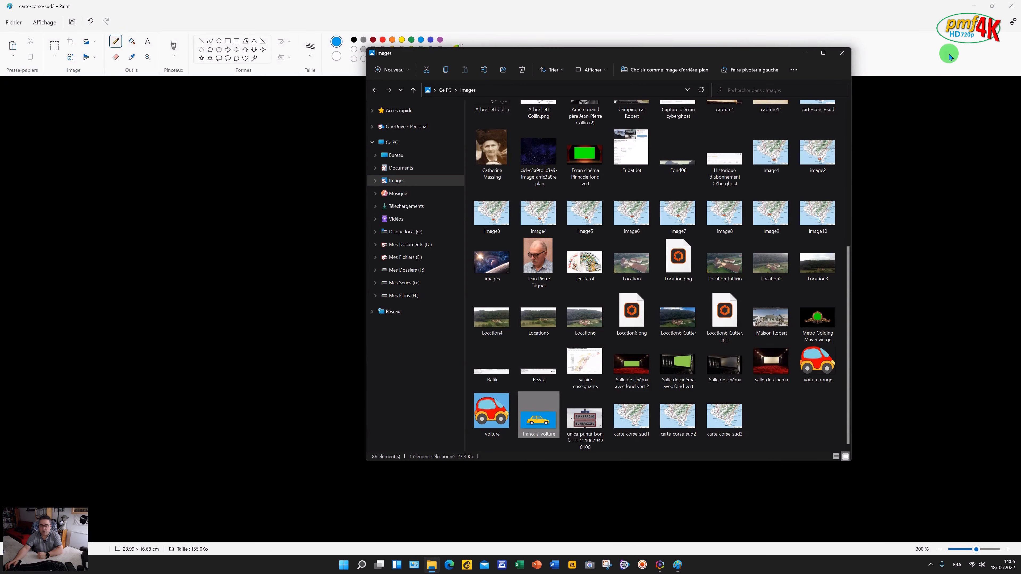
pyautogui.click(941, 6)
pyautogui.click(1012, 5)
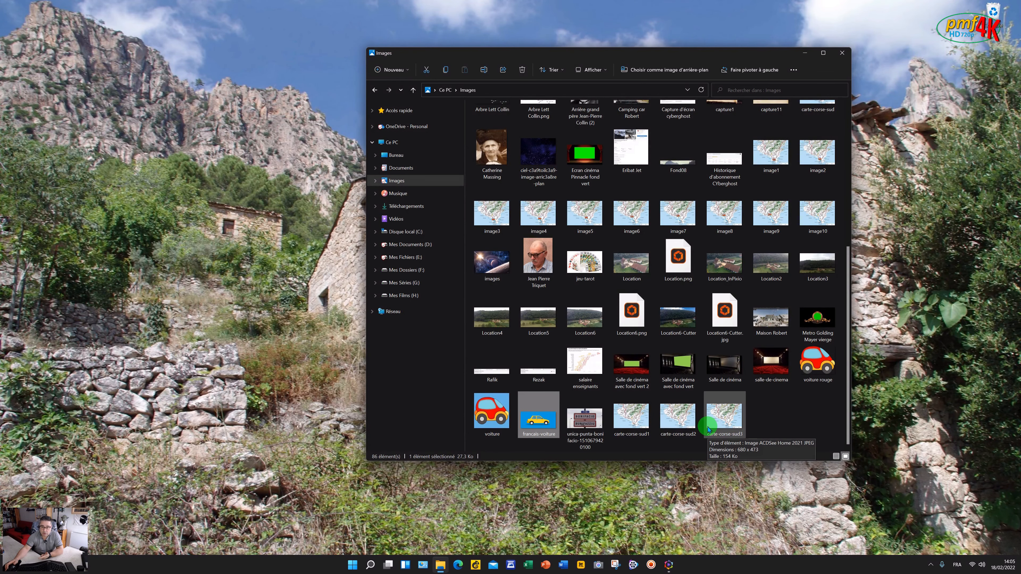
pyautogui.click(592, 412)
pyautogui.rightClick(591, 412)
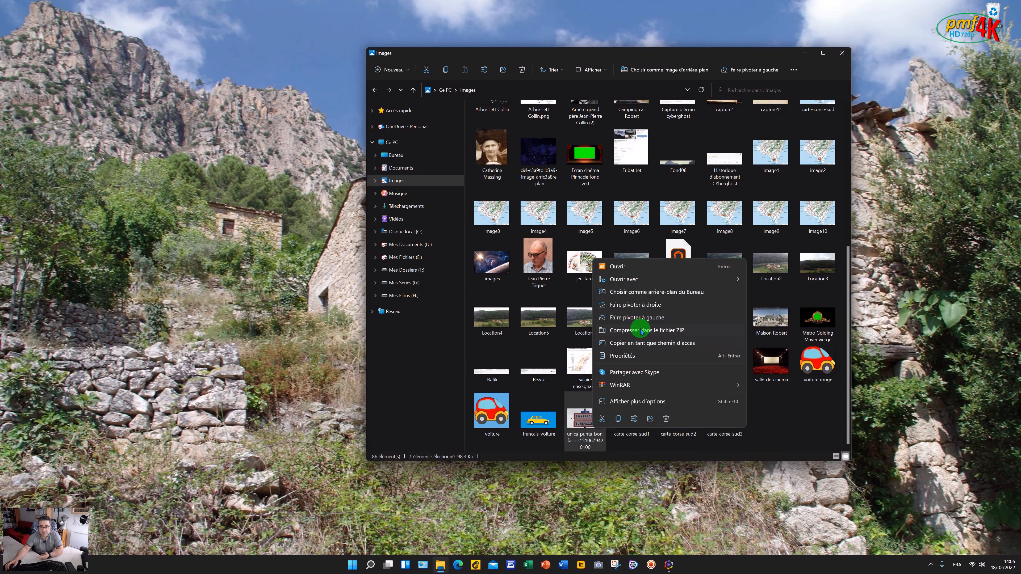
pyautogui.moveTo(641, 280)
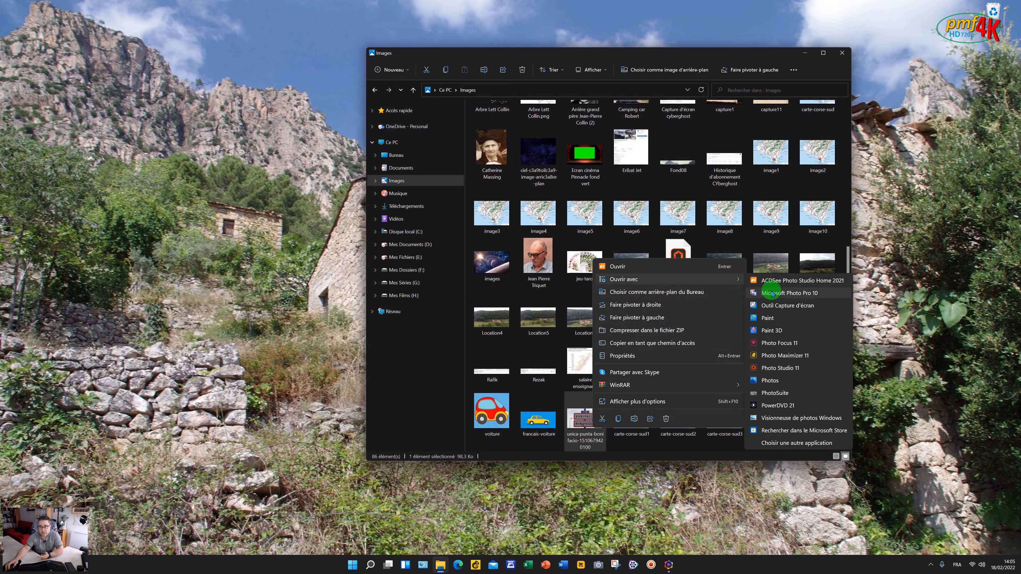
pyautogui.click(766, 320)
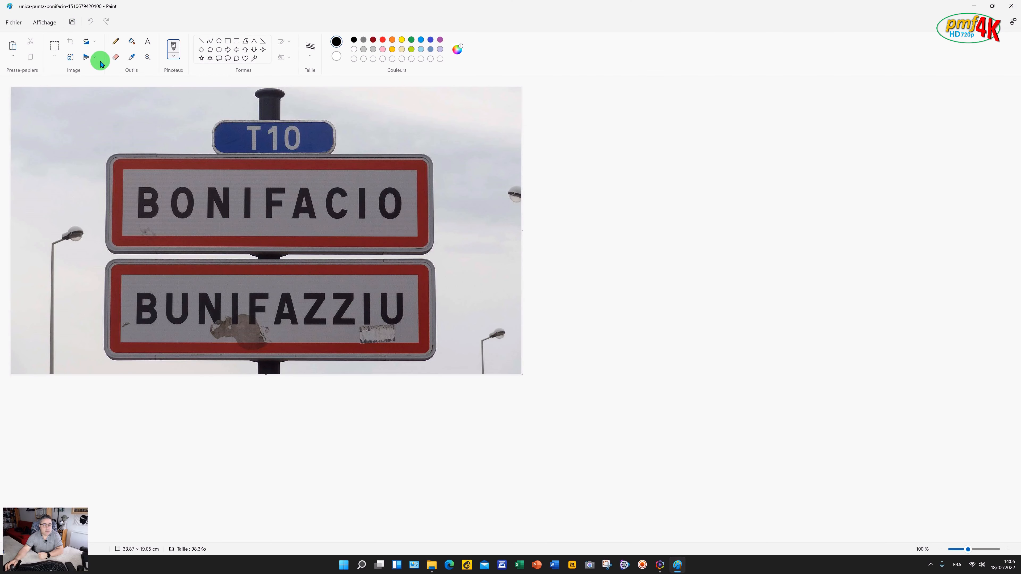
# - Crop the photo to the upper BONIFACIO sign panel, save it under the same name and close Paint
pyautogui.click(54, 56)
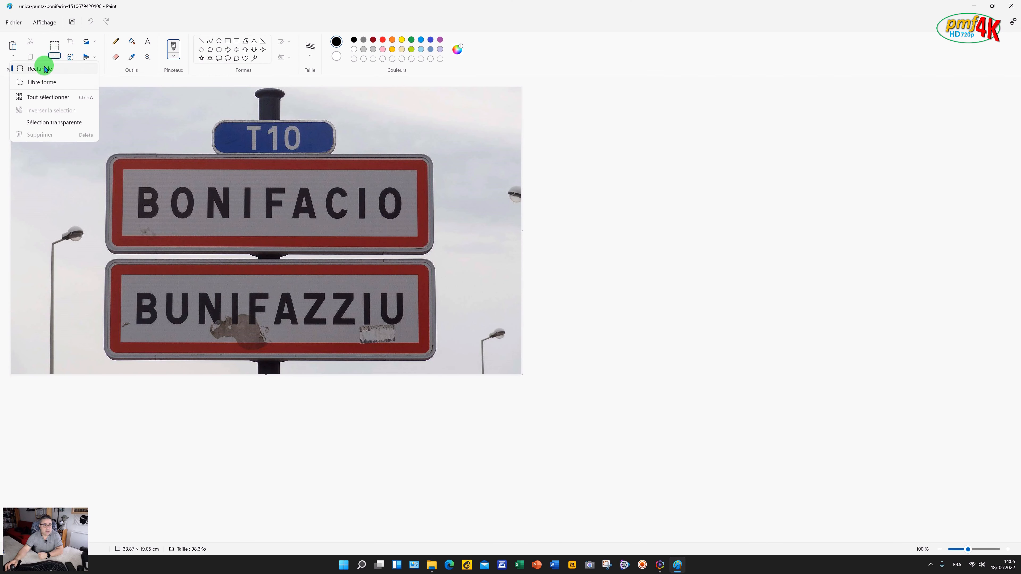
pyautogui.click(49, 83)
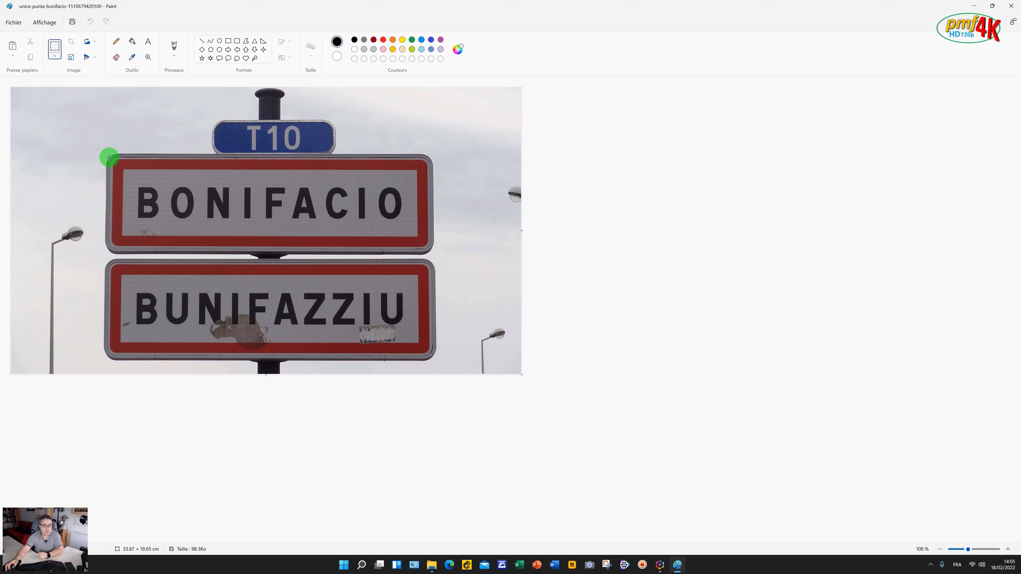
pyautogui.moveTo(109, 157)
pyautogui.mouseDown()
pyautogui.moveTo(113, 208)
pyautogui.moveTo(144, 251)
pyautogui.moveTo(439, 243)
pyautogui.mouseUp()
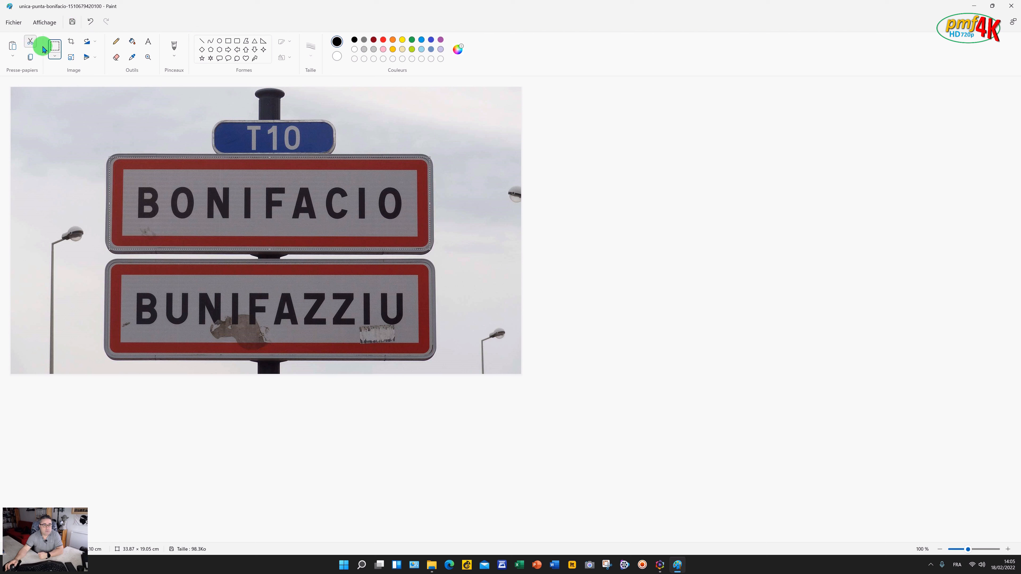
pyautogui.click(71, 41)
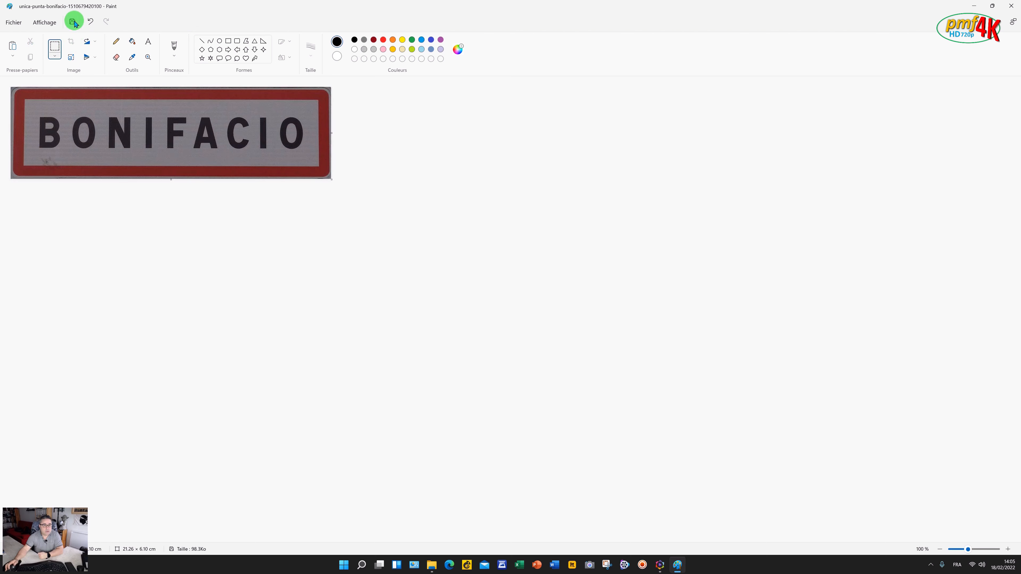
pyautogui.click(1012, 7)
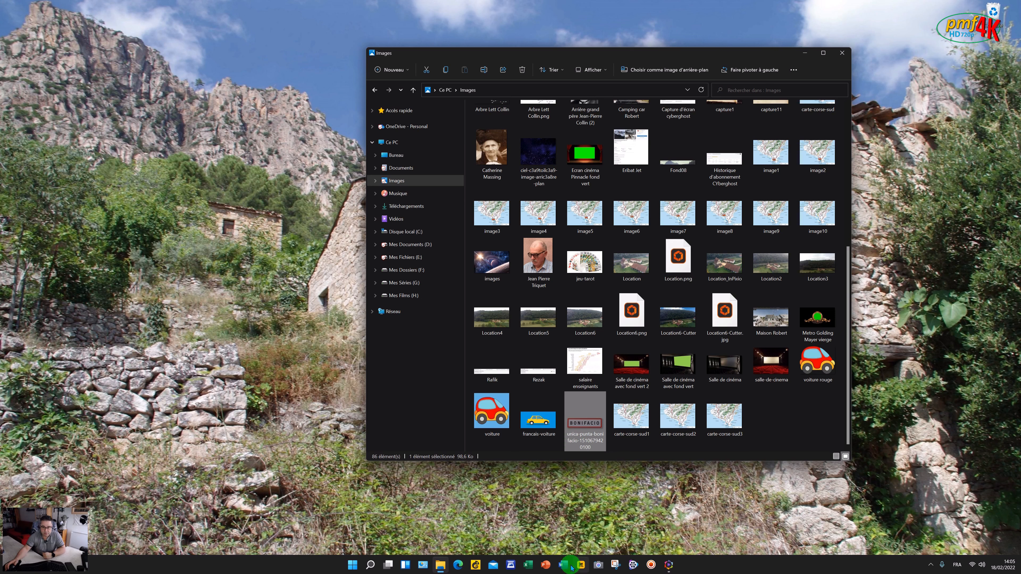
# - Switch to Pinnacle Studio and set the default duration for still images to 1 second in the project settings
pyautogui.click(669, 565)
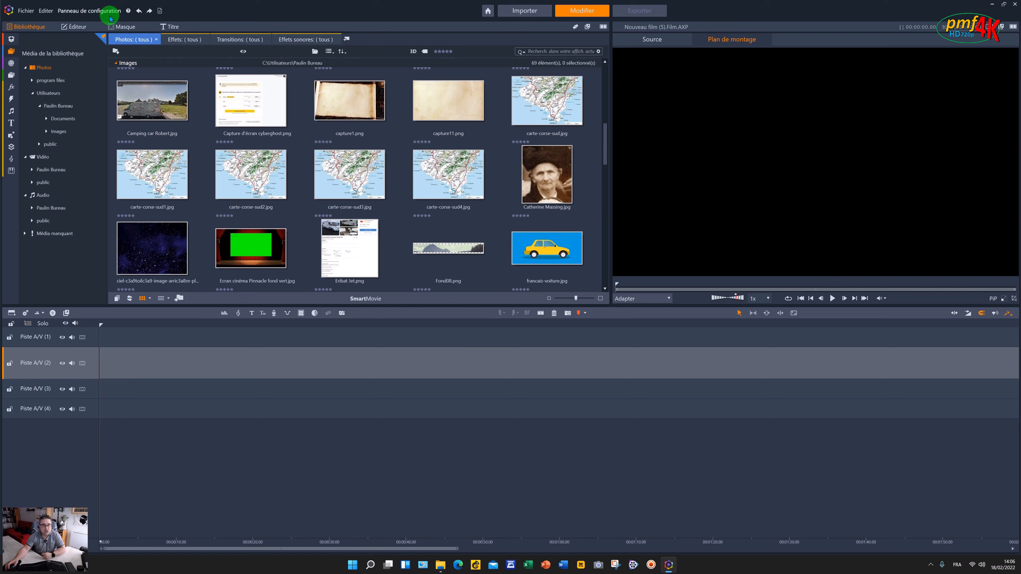
pyautogui.click(103, 11)
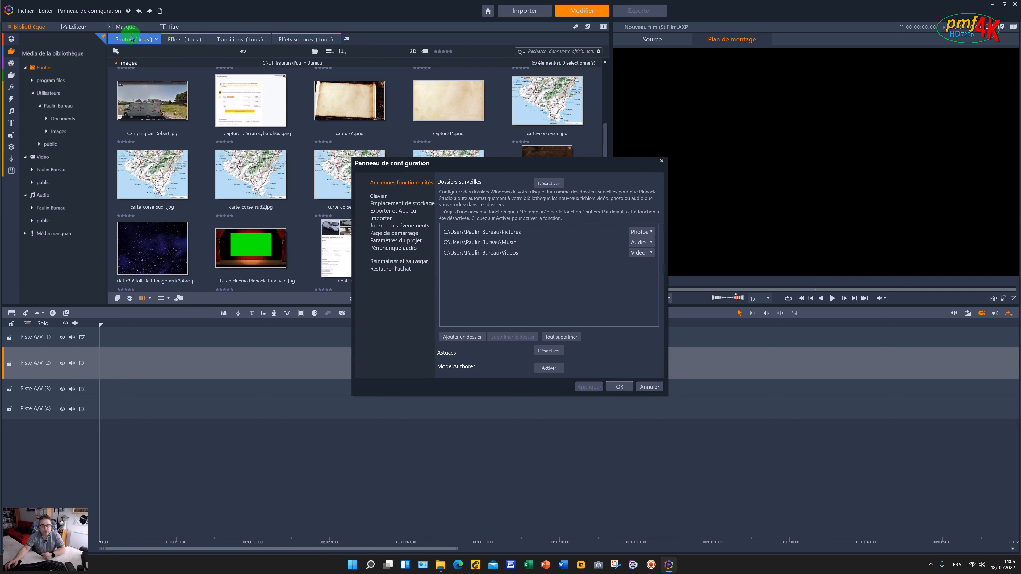
pyautogui.click(379, 240)
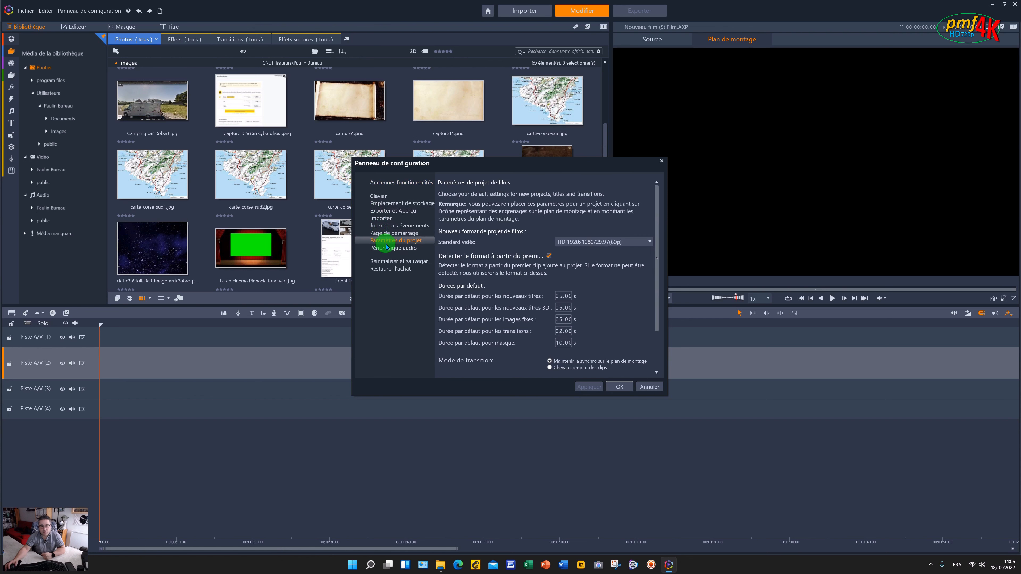
pyautogui.click(560, 320)
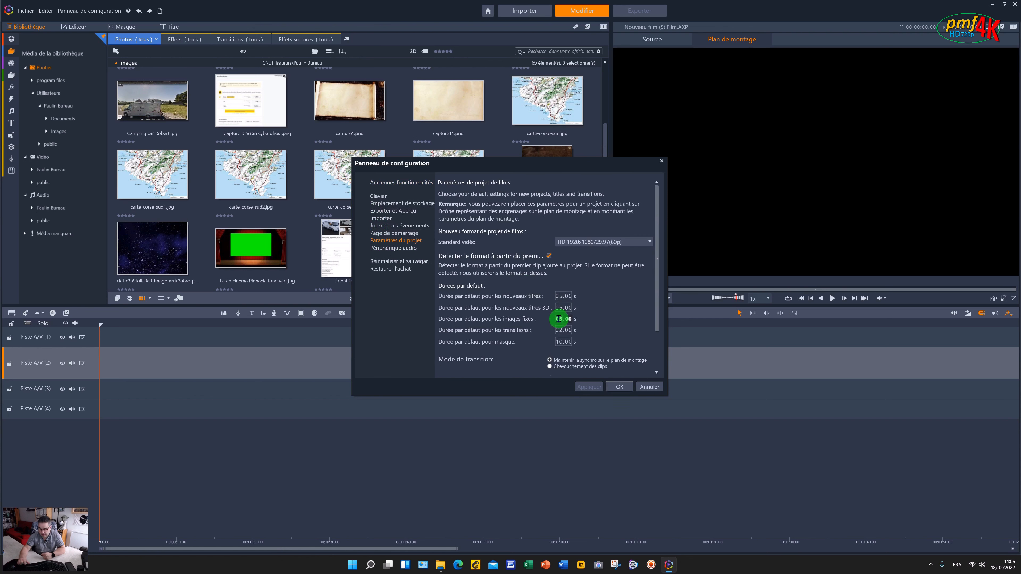
pyautogui.click(618, 387)
# - Place carte-corse-sud.jpg at the start of track A/V (2) and trim the clip to one frame
pyautogui.scroll(3, 434, 145)
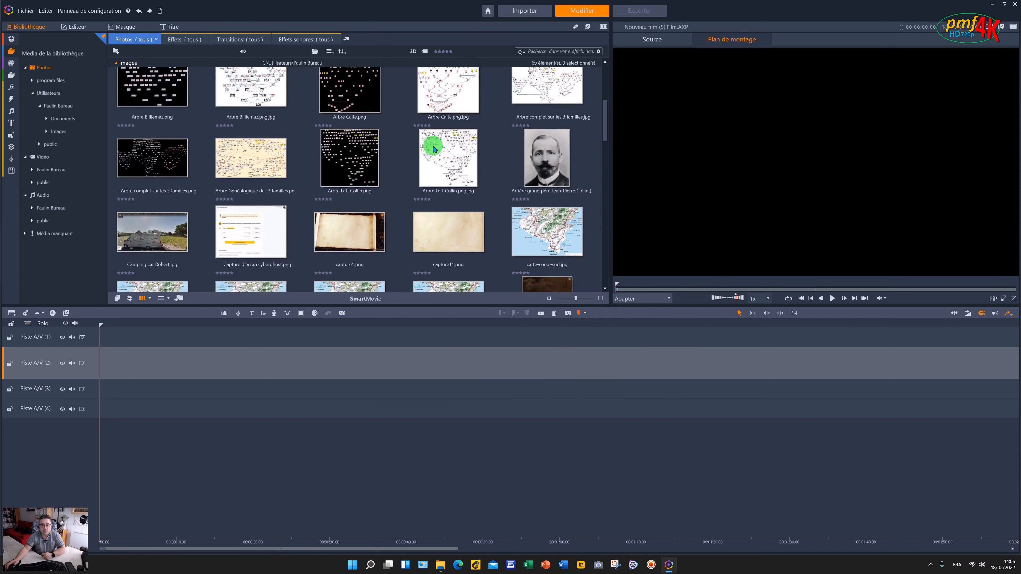
pyautogui.scroll(-3, 433, 147)
pyautogui.moveTo(545, 121)
pyautogui.mouseDown()
pyautogui.moveTo(455, 221)
pyautogui.moveTo(210, 354)
pyautogui.moveTo(287, 201)
pyautogui.moveTo(432, 212)
pyautogui.moveTo(584, 251)
pyautogui.moveTo(554, 245)
pyautogui.moveTo(456, 320)
pyautogui.moveTo(168, 367)
pyautogui.moveTo(141, 381)
pyautogui.moveTo(130, 512)
pyautogui.moveTo(417, 541)
pyautogui.moveTo(462, 557)
pyautogui.mouseUp()
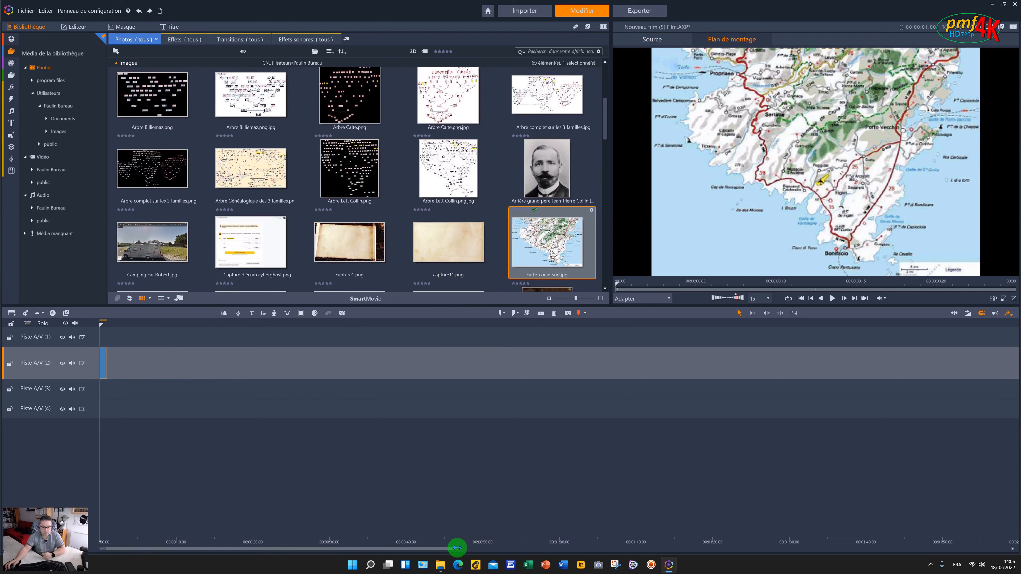
pyautogui.moveTo(458, 548); pyautogui.dragTo(112, 543)
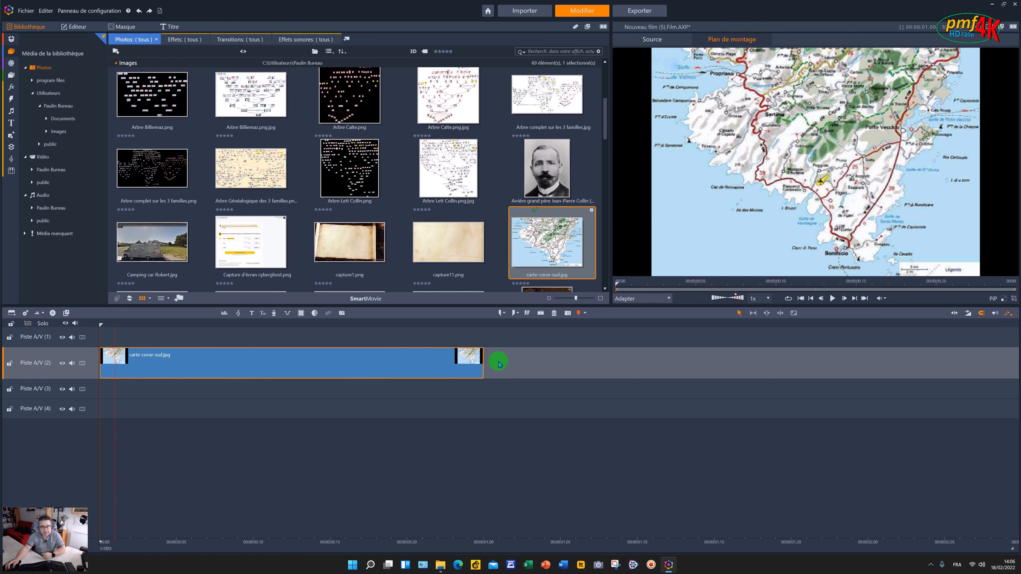
pyautogui.moveTo(478, 358); pyautogui.dragTo(108, 368)
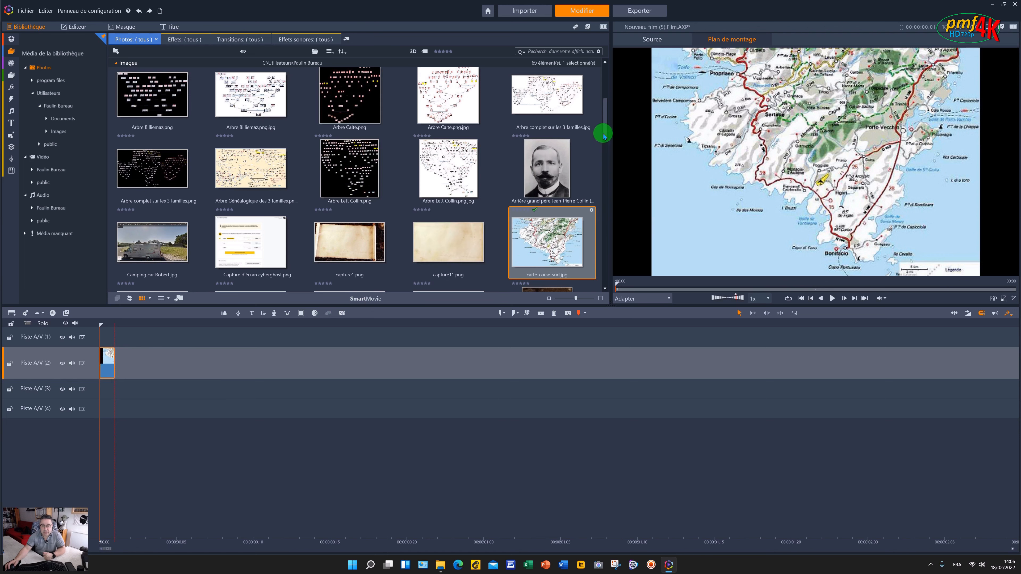
# - Add carte-corse-sud1.jpg directly after the first map clip on track A/V (2) and trim it to one frame
pyautogui.scroll(-2, 606, 134)
pyautogui.scroll(3, 604, 144)
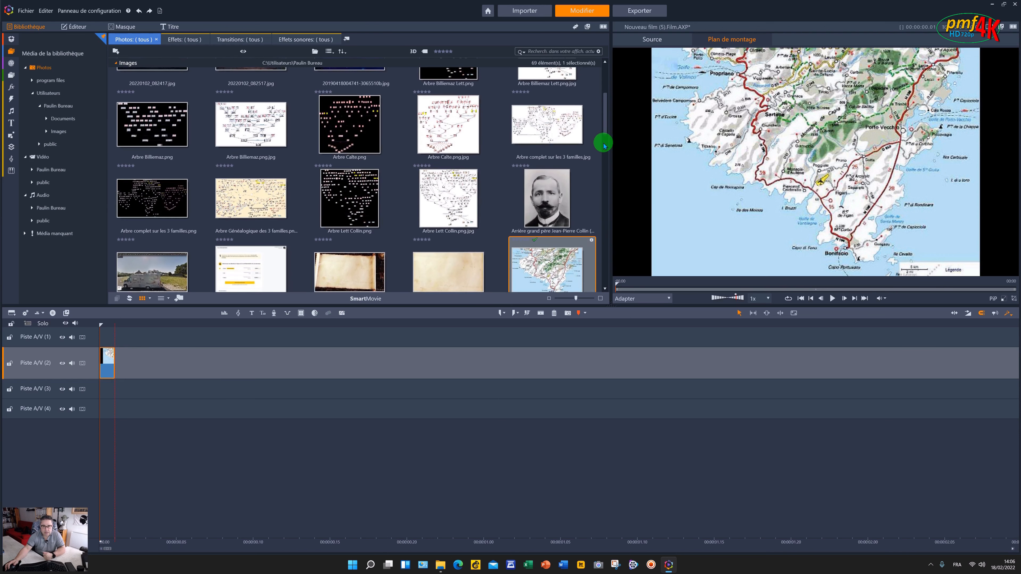
pyautogui.scroll(-3, 607, 133)
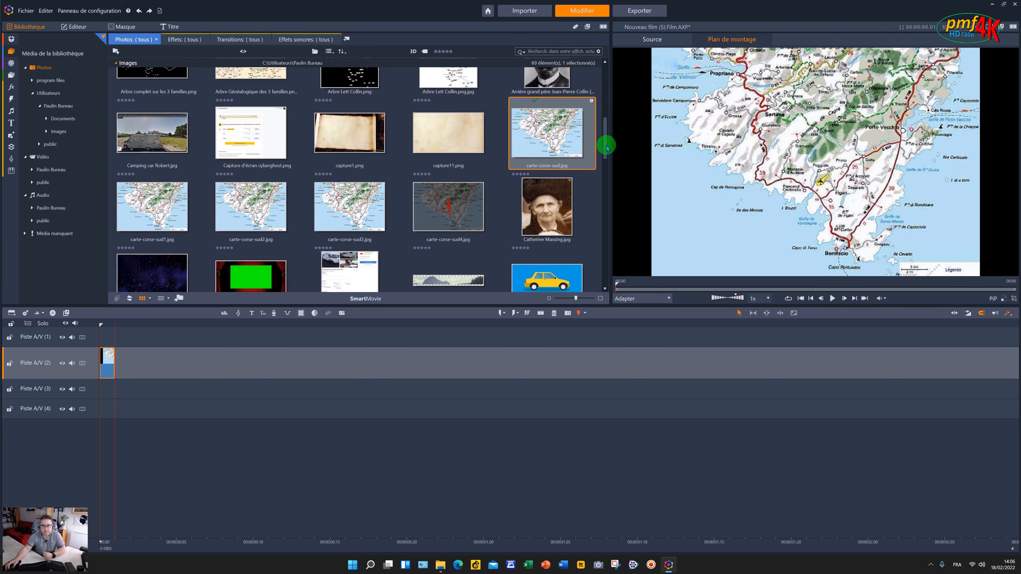
pyautogui.scroll(2, 607, 146)
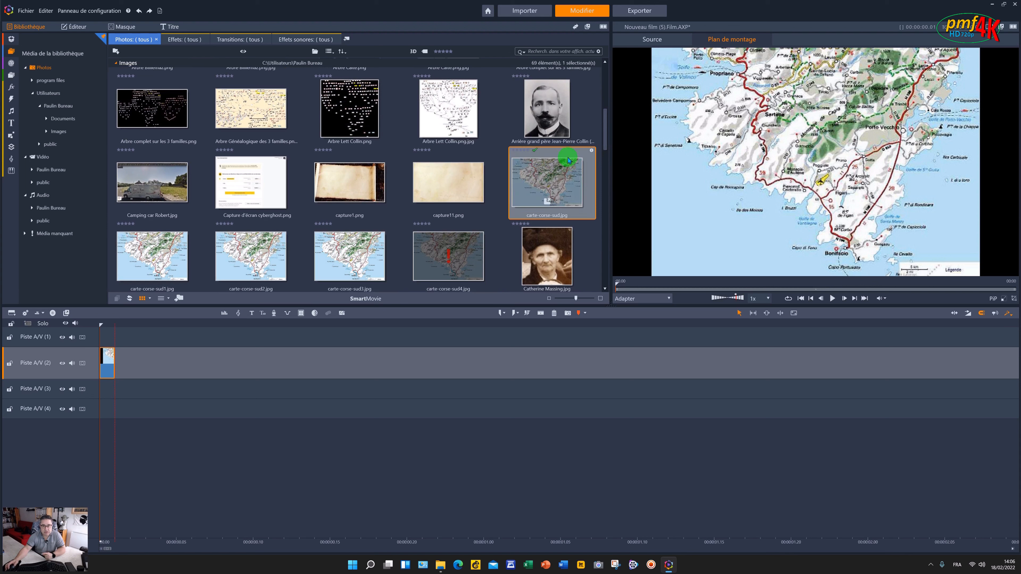
pyautogui.moveTo(607, 137); pyautogui.dragTo(601, 186)
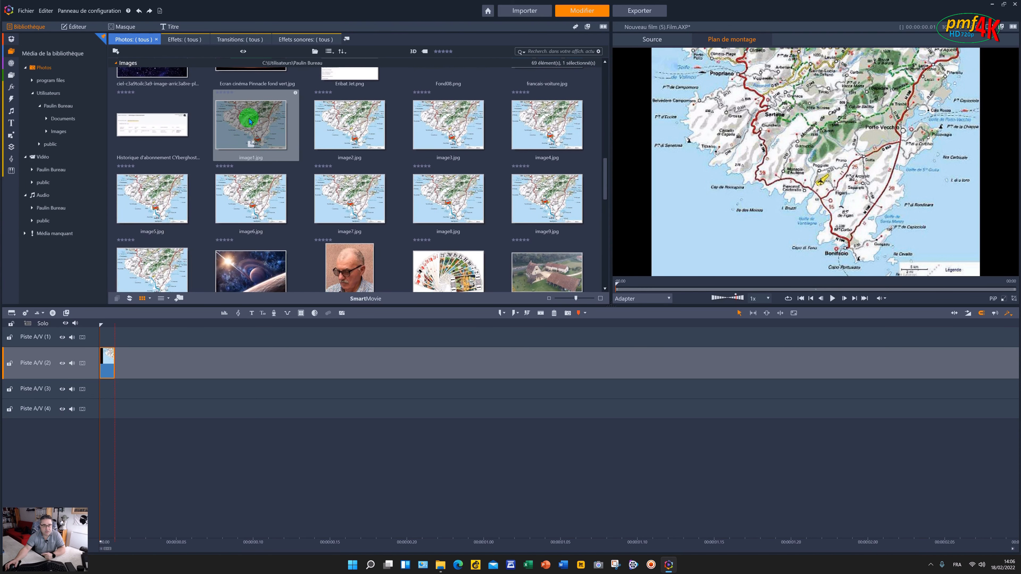
pyautogui.moveTo(272, 156); pyautogui.dragTo(116, 358)
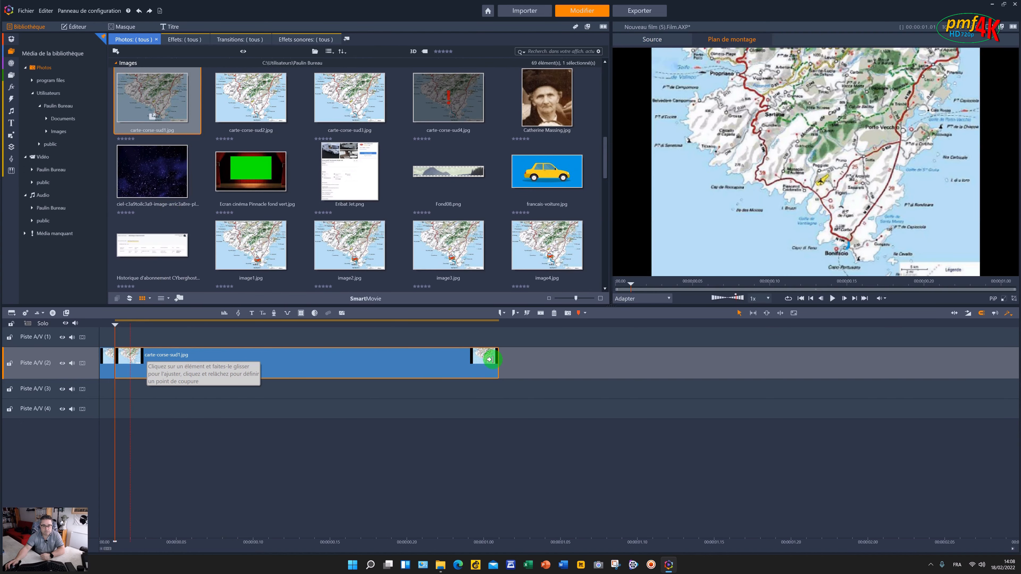
pyautogui.moveTo(368, 360); pyautogui.dragTo(130, 360)
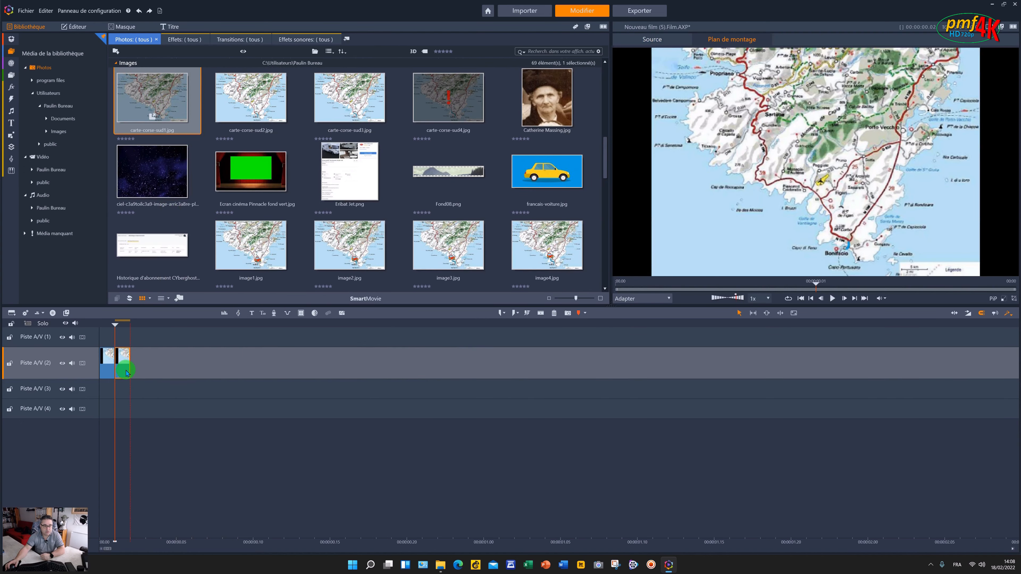
# - Add carte-corse-sud2.jpg directly after the carte-corse-sud1 clip on track A/V (2) and trim it to one frame
pyautogui.click(254, 89)
pyautogui.moveTo(255, 118); pyautogui.dragTo(122, 350)
pyautogui.moveTo(451, 358); pyautogui.dragTo(482, 356)
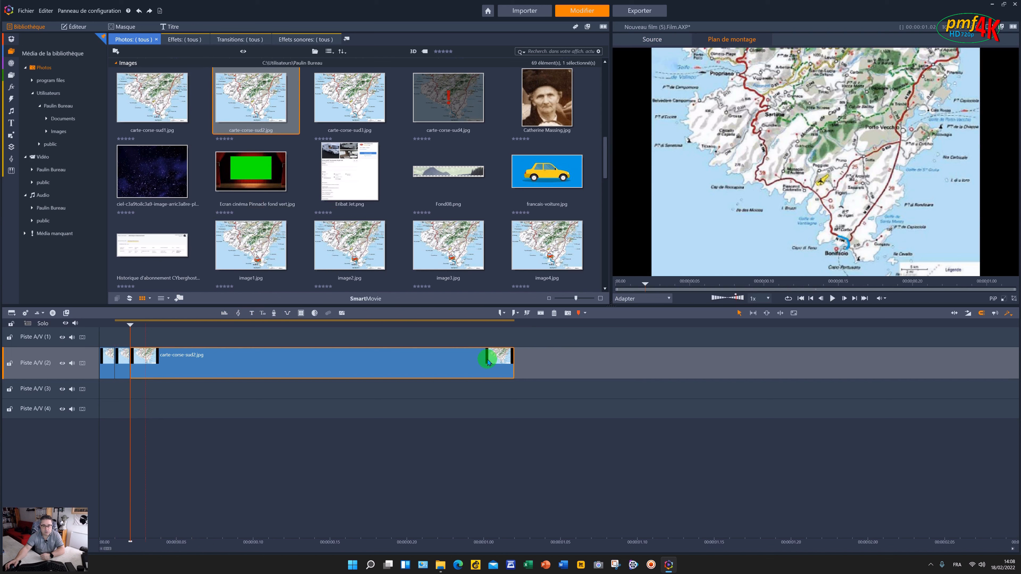
pyautogui.moveTo(508, 364); pyautogui.dragTo(152, 371)
# - Add carte-corse-sud3.jpg as the fourth map clip on track A/V (2) and trim it to one frame
pyautogui.click(355, 104)
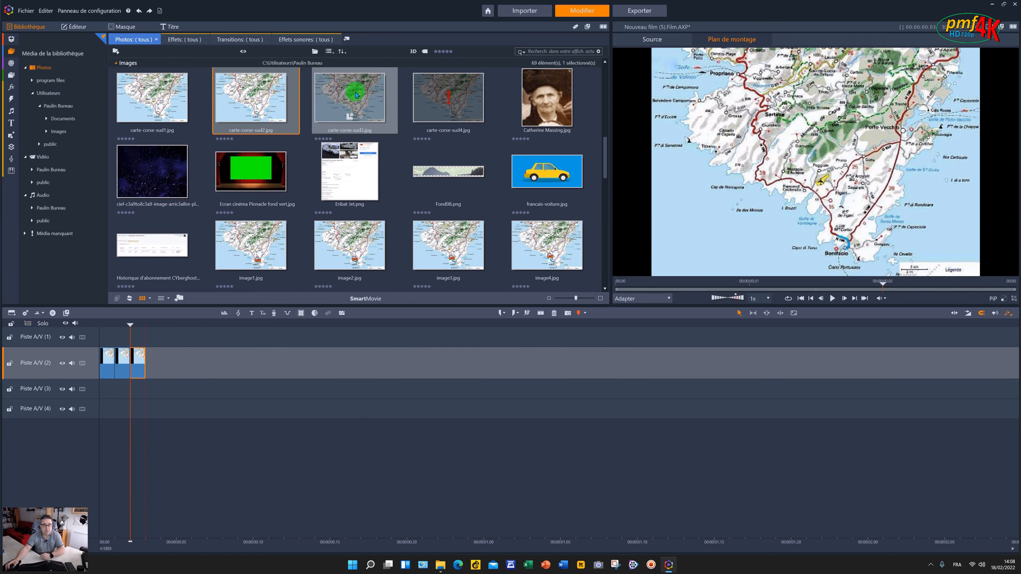
pyautogui.moveTo(361, 98); pyautogui.dragTo(151, 361)
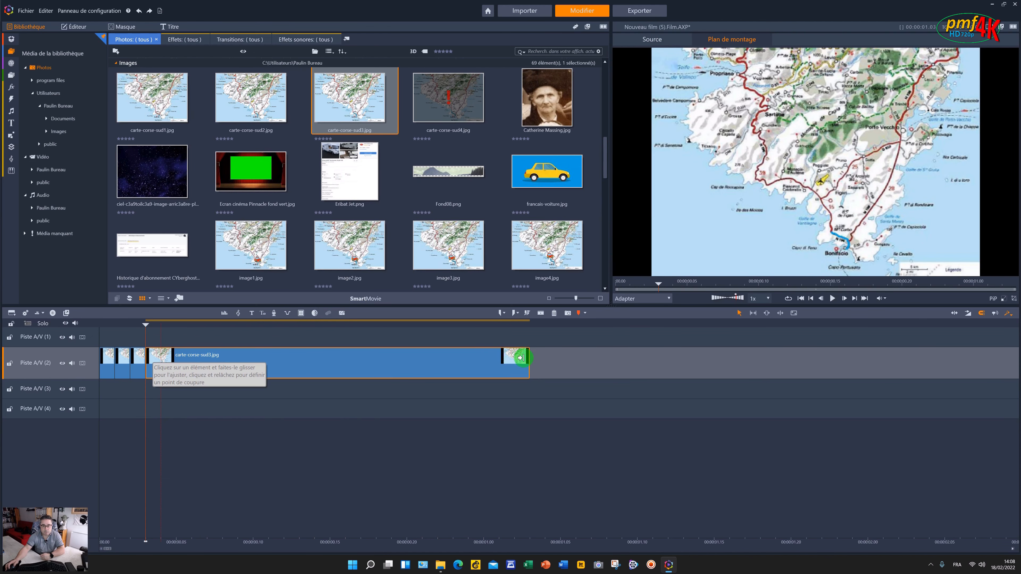
pyautogui.moveTo(502, 358); pyautogui.dragTo(94, 324)
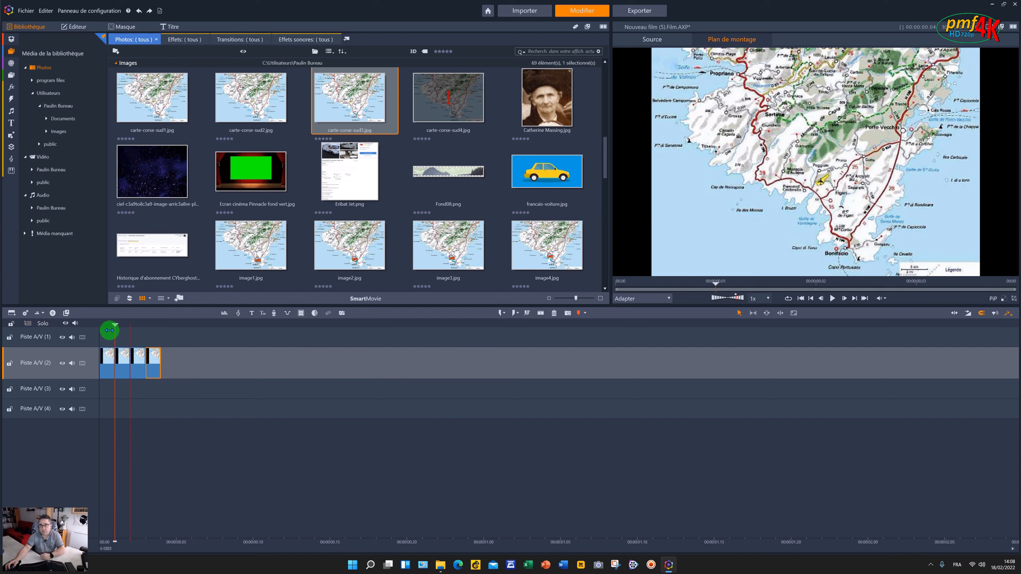
# - Scrub through the four map clips to preview the route drawing, return to the start and look through the library's remaining images
pyautogui.moveTo(111, 330); pyautogui.dragTo(146, 334)
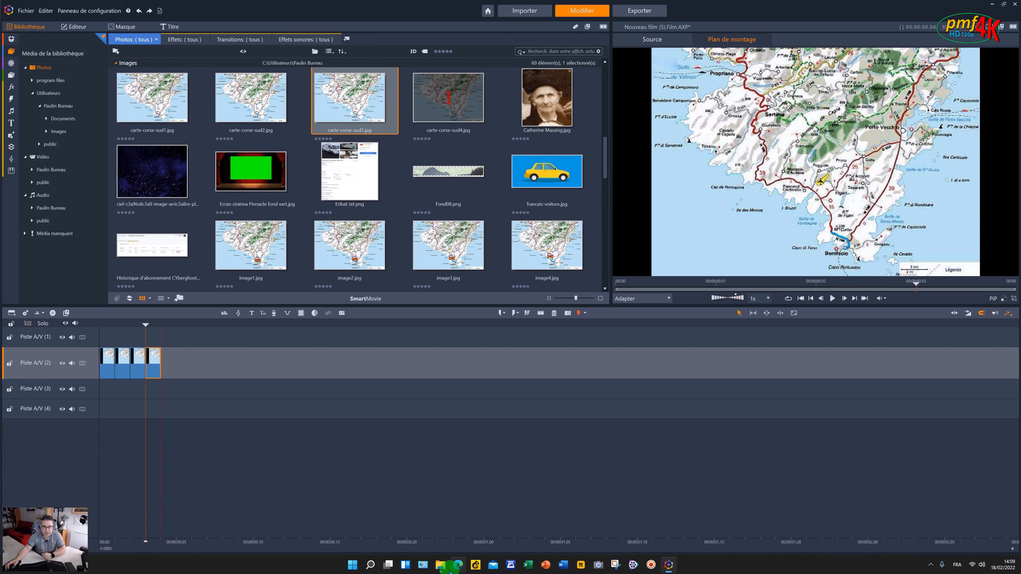
pyautogui.moveTo(145, 324); pyautogui.dragTo(103, 330)
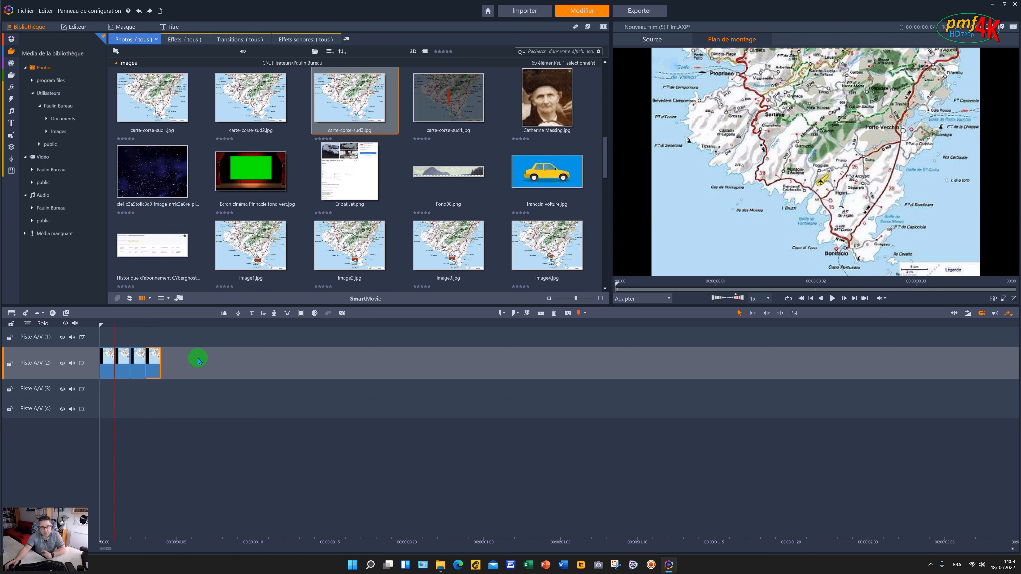
pyautogui.scroll(-5, 282, 216)
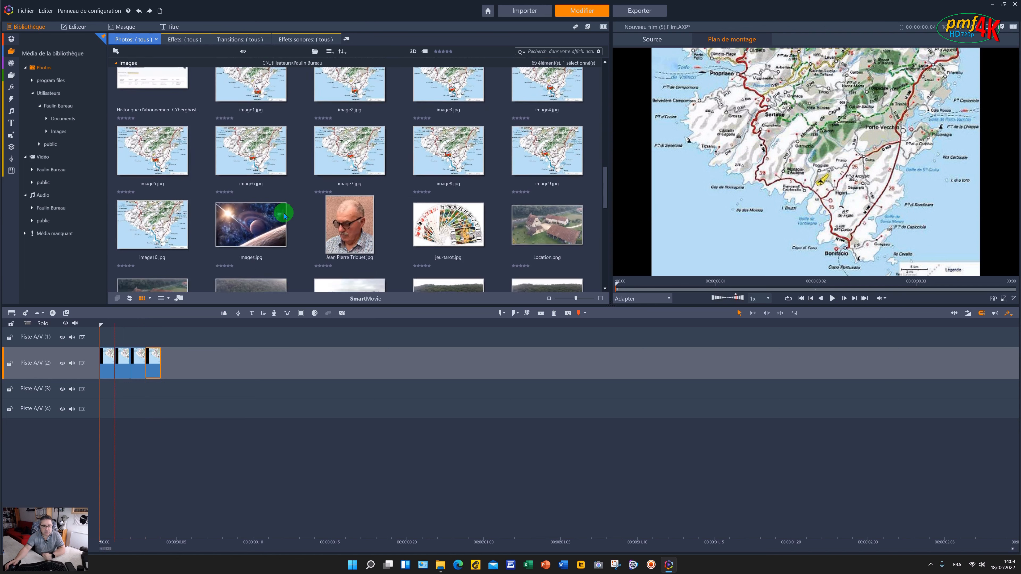
# - Add voiture rouge.png at the start of track A/V (1) above the maps and trim it to one frame
pyautogui.scroll(-3, 283, 216)
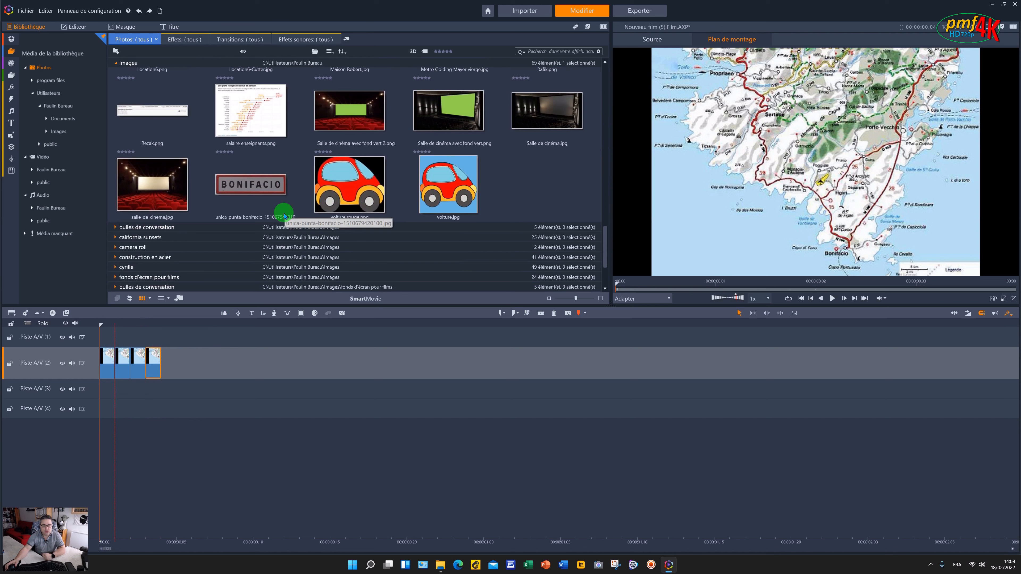
pyautogui.moveTo(348, 185); pyautogui.dragTo(102, 335)
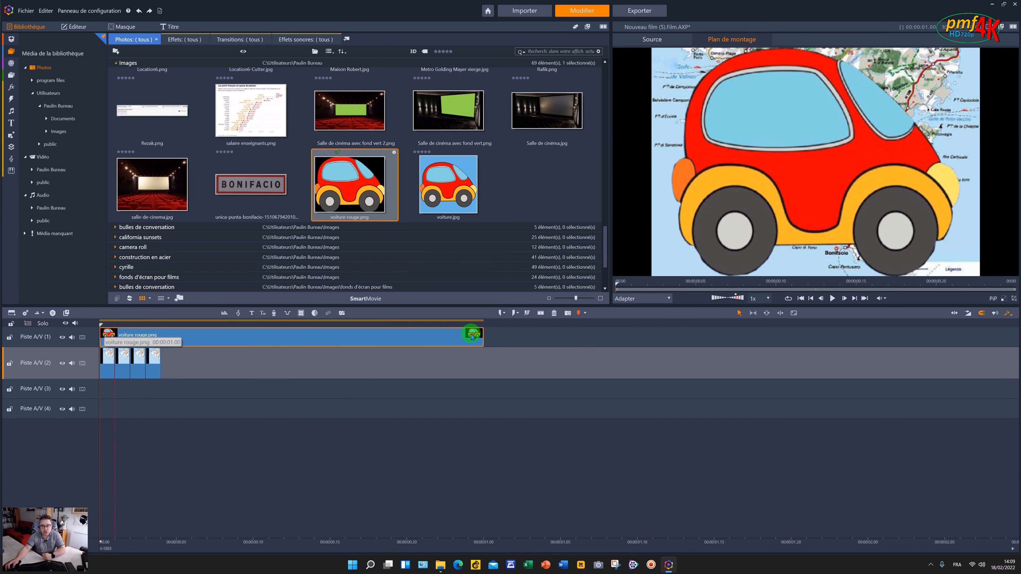
pyautogui.moveTo(476, 333); pyautogui.dragTo(105, 338)
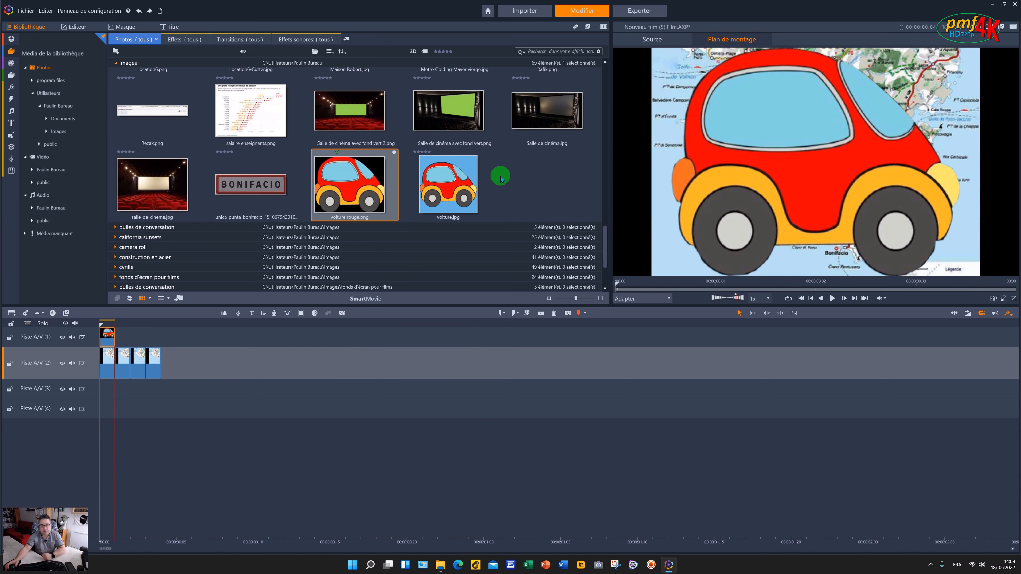
pyautogui.scroll(6, 497, 193)
# - Scale the car clip to 15 horizontally and vertically and set its vertical position to -40
pyautogui.doubleClick(106, 341)
pyautogui.click(155, 120)
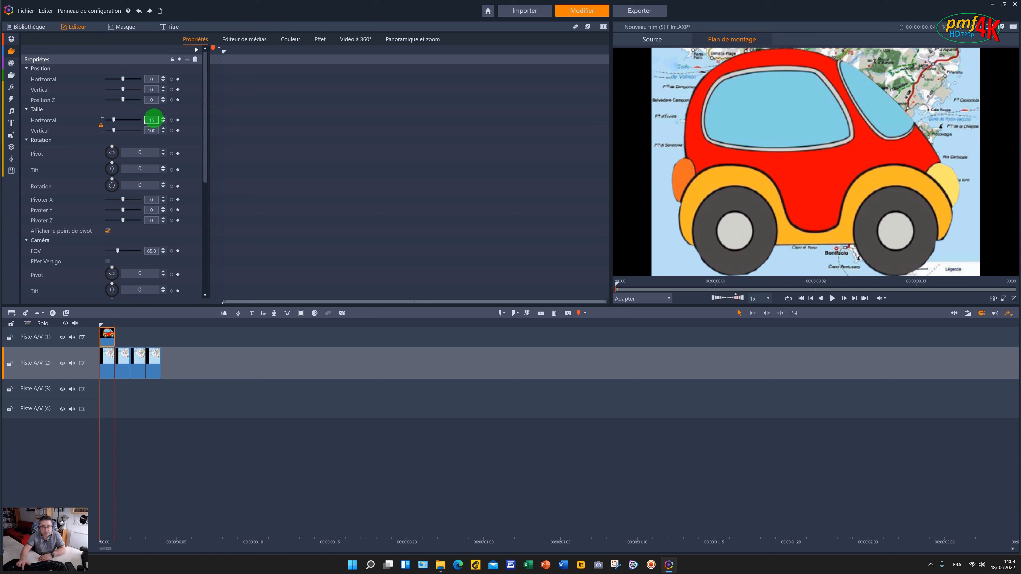
pyautogui.press('Return')
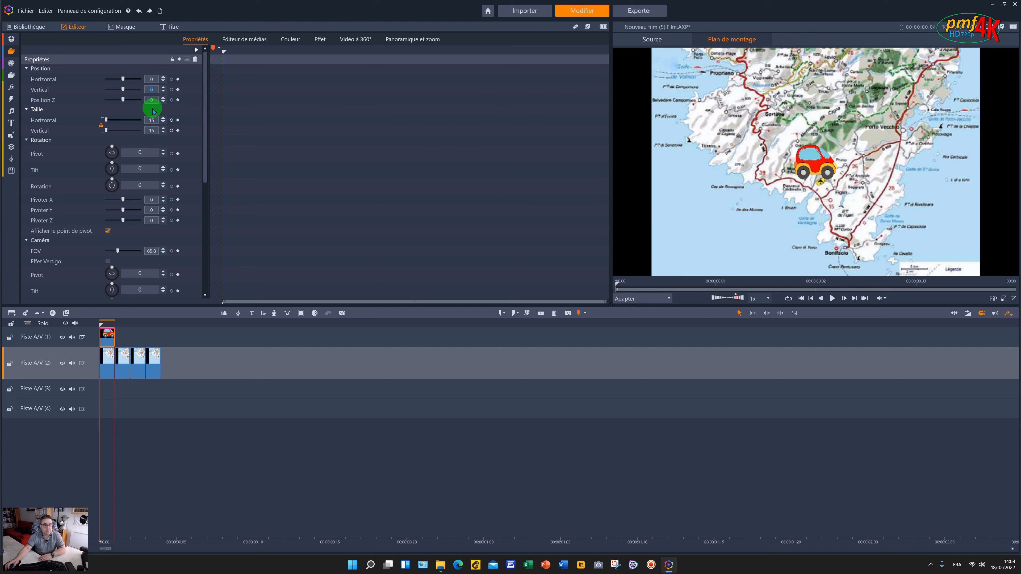
pyautogui.click(163, 93)
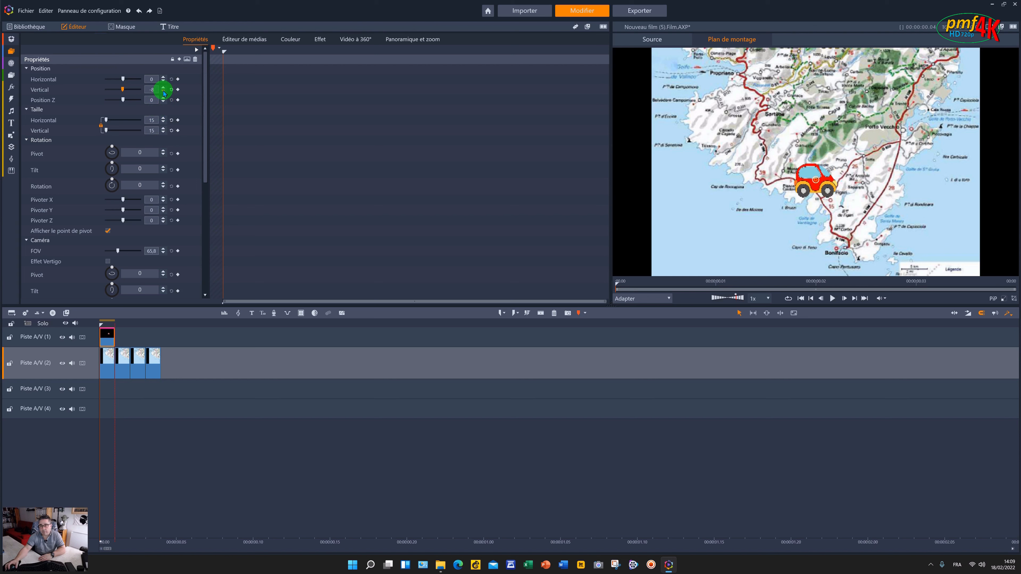
pyautogui.moveTo(163, 93); pyautogui.dragTo(163, 94)
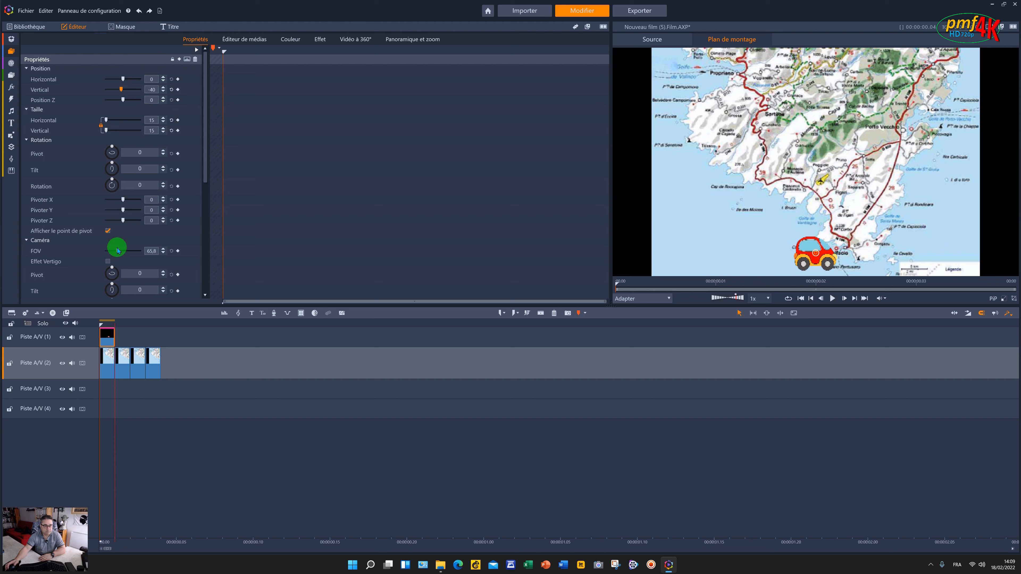
# - Move the four map clips to track A/V (3), keeping the car clip on track A/V (1) and leaving track A/V (2) empty
pyautogui.moveTo(108, 397); pyautogui.dragTo(160, 333)
pyautogui.moveTo(107, 370); pyautogui.dragTo(102, 386)
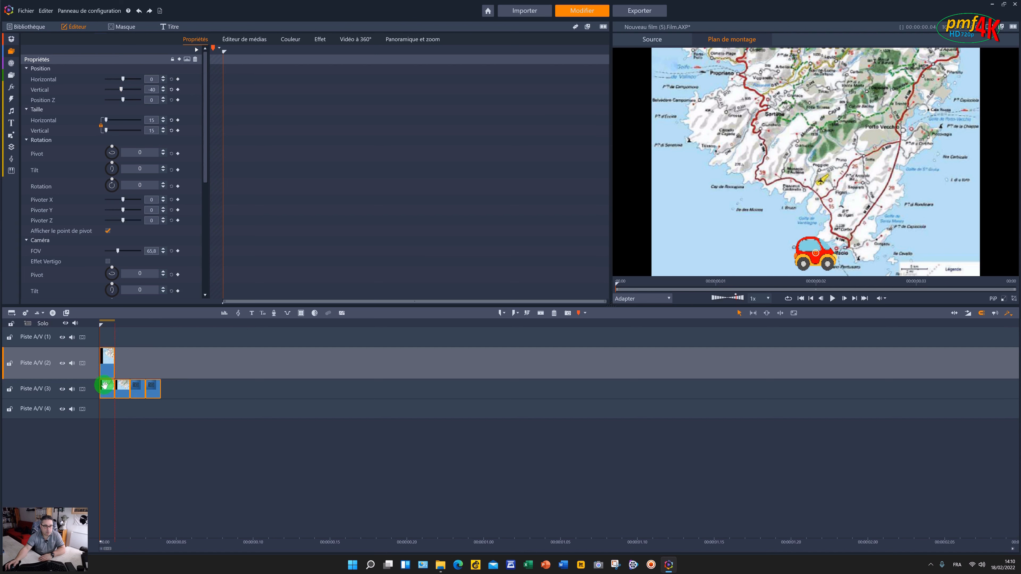
pyautogui.click(159, 360)
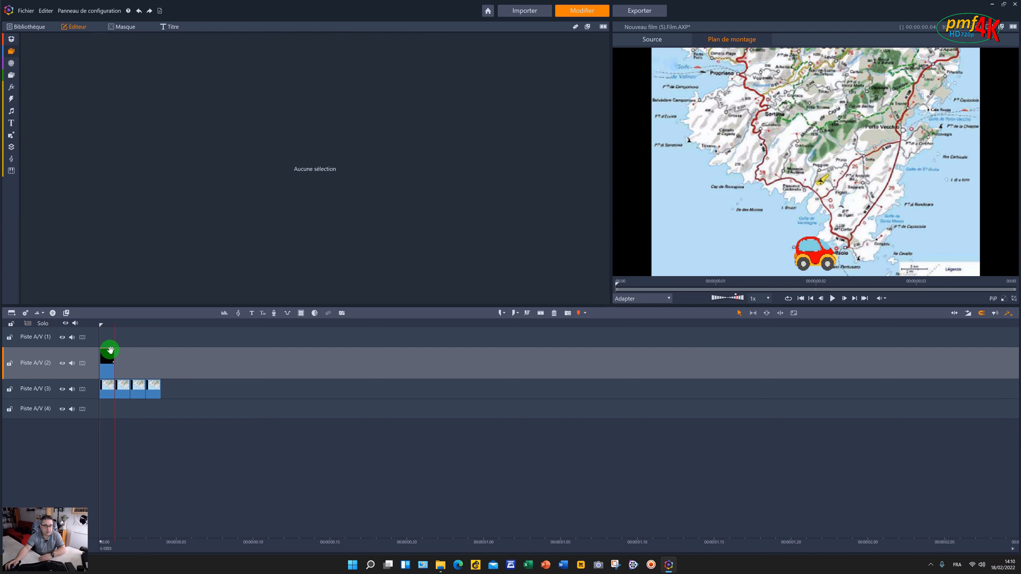
pyautogui.moveTo(112, 356); pyautogui.dragTo(108, 339)
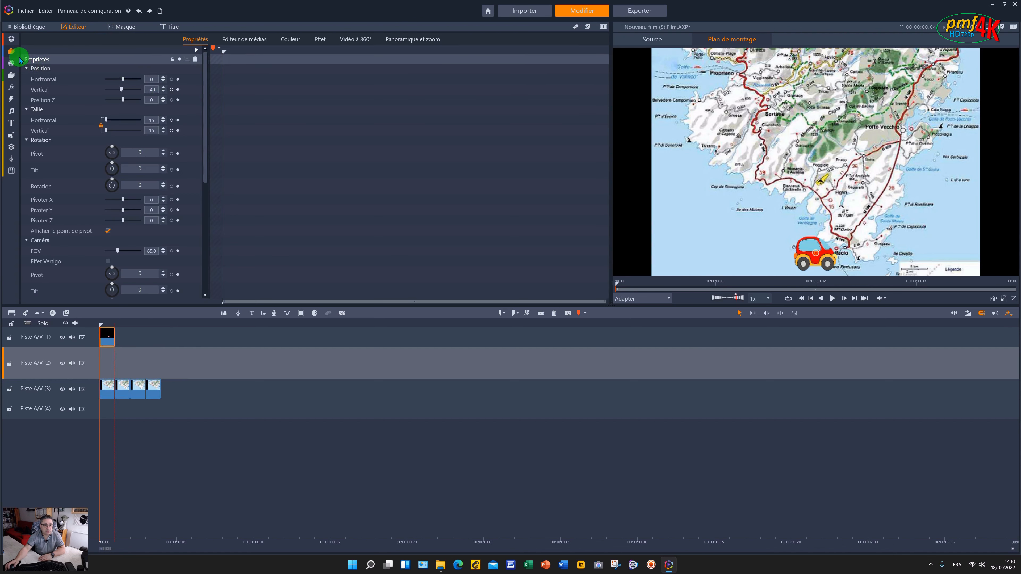
# - Add the Bonifacio sign image at the start of track A/V (2) and trim it to one frame
pyautogui.click(16, 50)
pyautogui.scroll(-10, 219, 158)
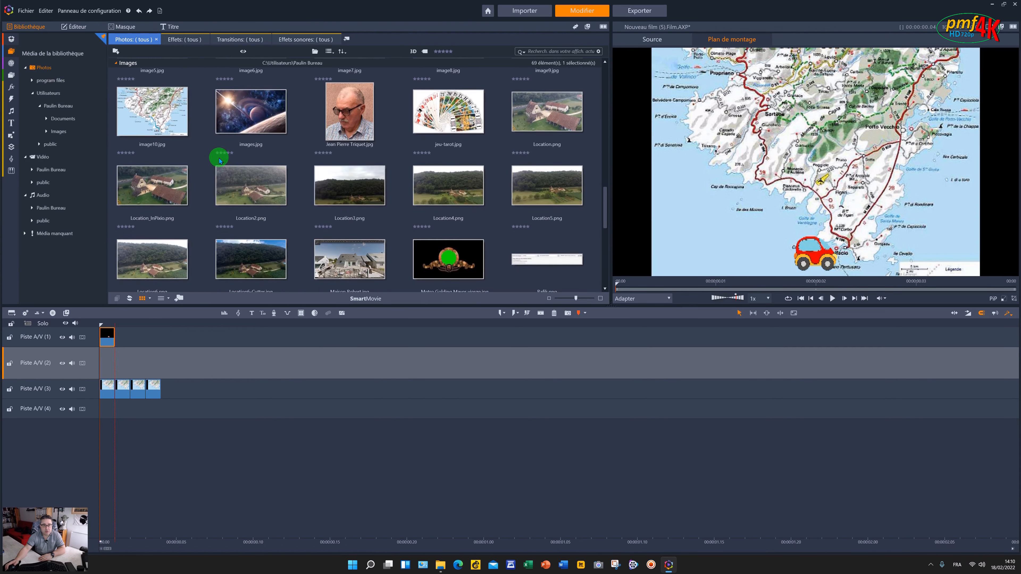
pyautogui.scroll(-1, 219, 160)
pyautogui.moveTo(225, 248); pyautogui.dragTo(101, 353)
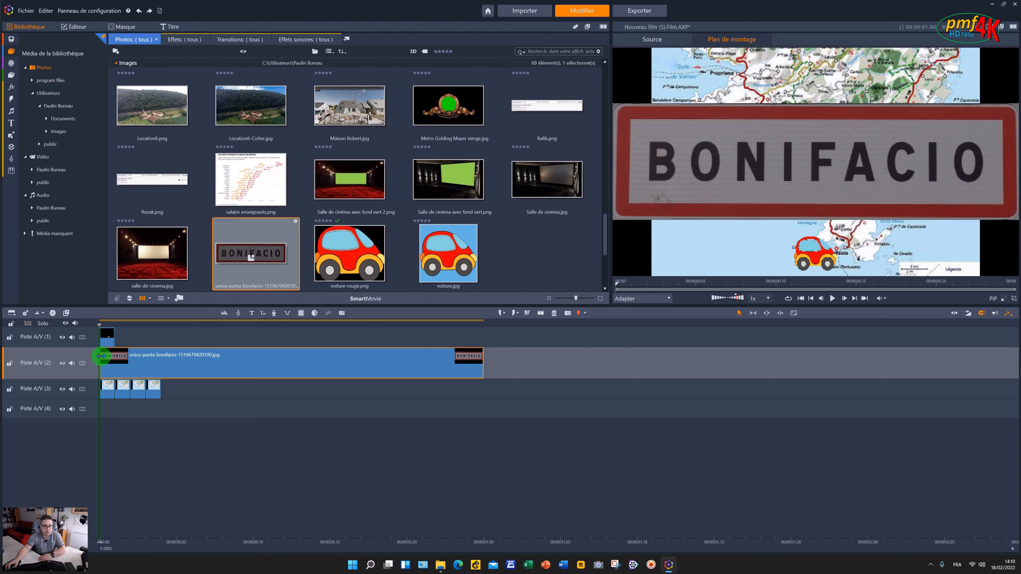
pyautogui.moveTo(482, 360); pyautogui.dragTo(111, 370)
# - Scale the Bonifacio sign clip to 15 horizontally and vertically
pyautogui.doubleClick(110, 369)
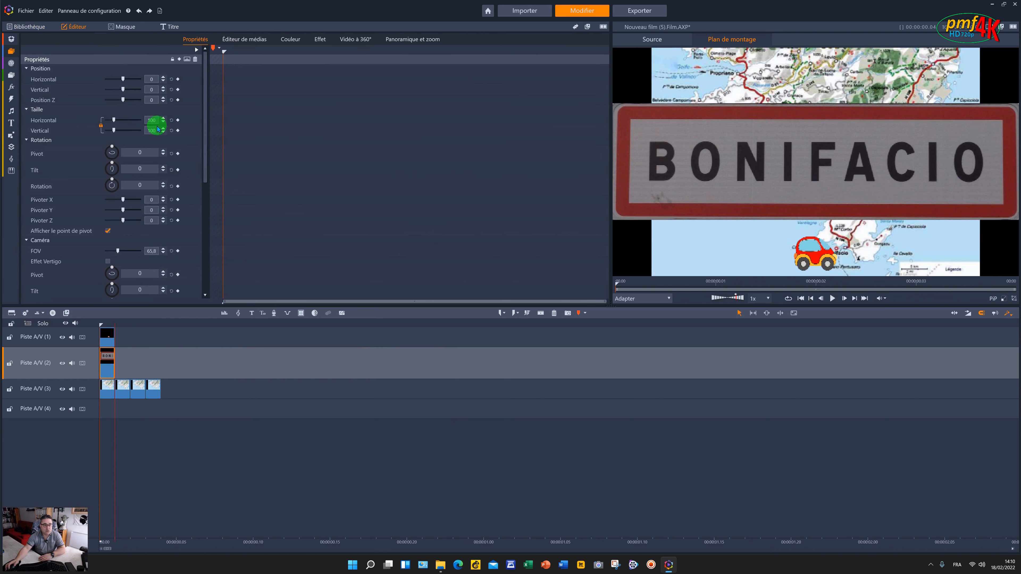
pyautogui.click(154, 121)
pyautogui.write('15')
pyautogui.press('Return')
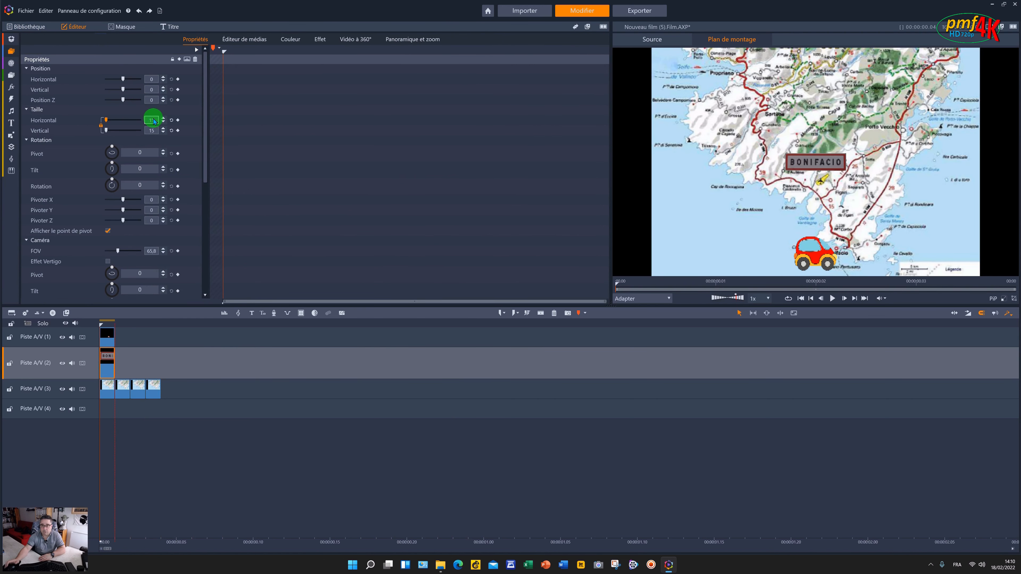
# - Position the Bonifacio sign beside the town on the map at horizontal 13 and vertical -38
pyautogui.click(165, 93)
pyautogui.click(166, 93)
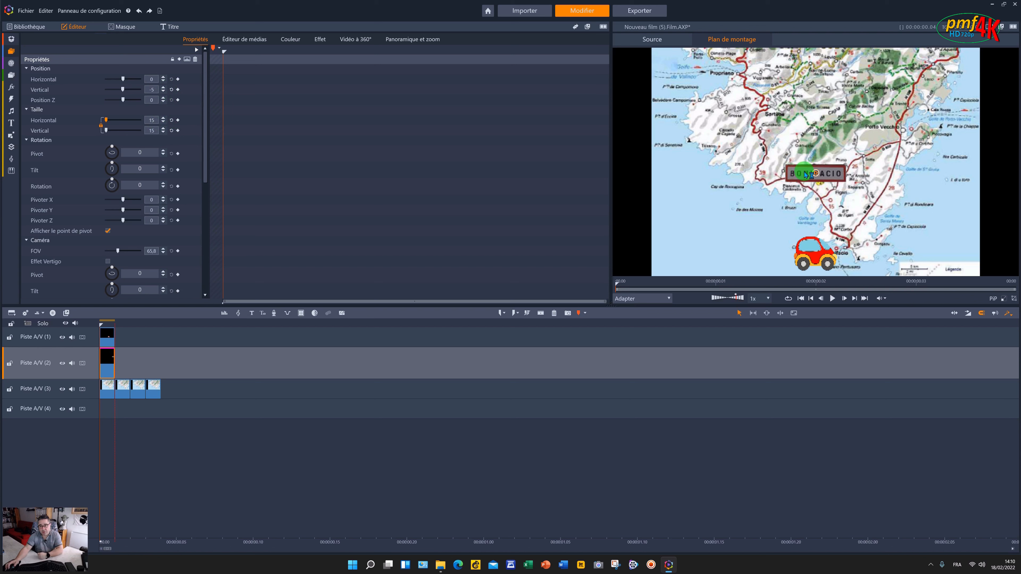
pyautogui.click(164, 93)
pyautogui.click(163, 94)
pyautogui.click(163, 93)
pyautogui.click(163, 93)
pyautogui.click(163, 93)
pyautogui.click(163, 93)
pyautogui.click(164, 93)
pyautogui.click(163, 93)
pyautogui.click(163, 93)
pyautogui.click(163, 93)
pyautogui.click(163, 93)
pyautogui.click(163, 93)
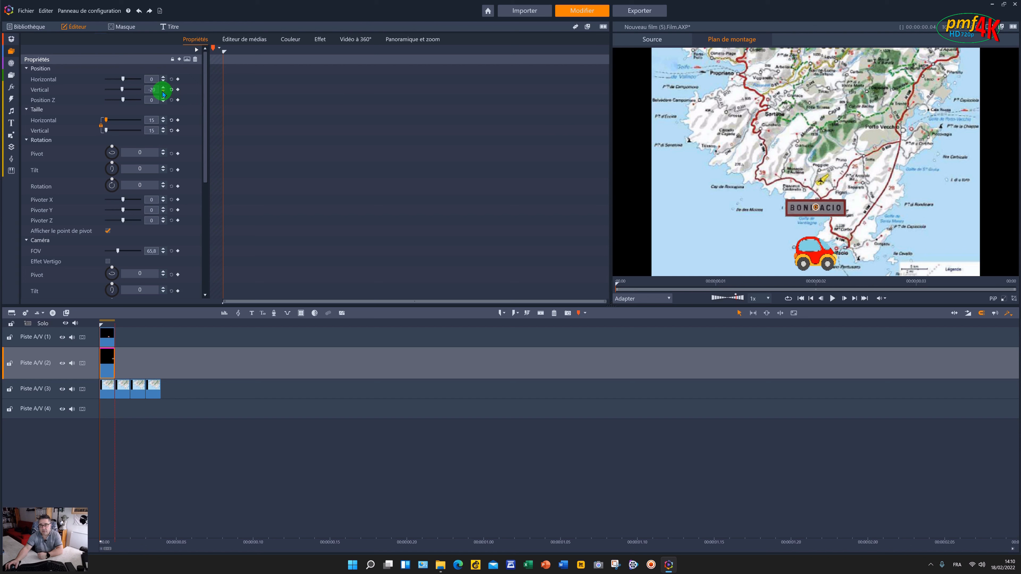
pyautogui.click(163, 93)
pyautogui.click(163, 93)
pyautogui.click(163, 93)
pyautogui.click(164, 93)
pyautogui.click(163, 93)
pyautogui.click(163, 94)
pyautogui.click(163, 93)
pyautogui.click(163, 94)
pyautogui.click(163, 93)
pyautogui.click(163, 94)
pyautogui.click(163, 94)
pyautogui.click(163, 93)
pyautogui.click(163, 94)
pyautogui.click(163, 93)
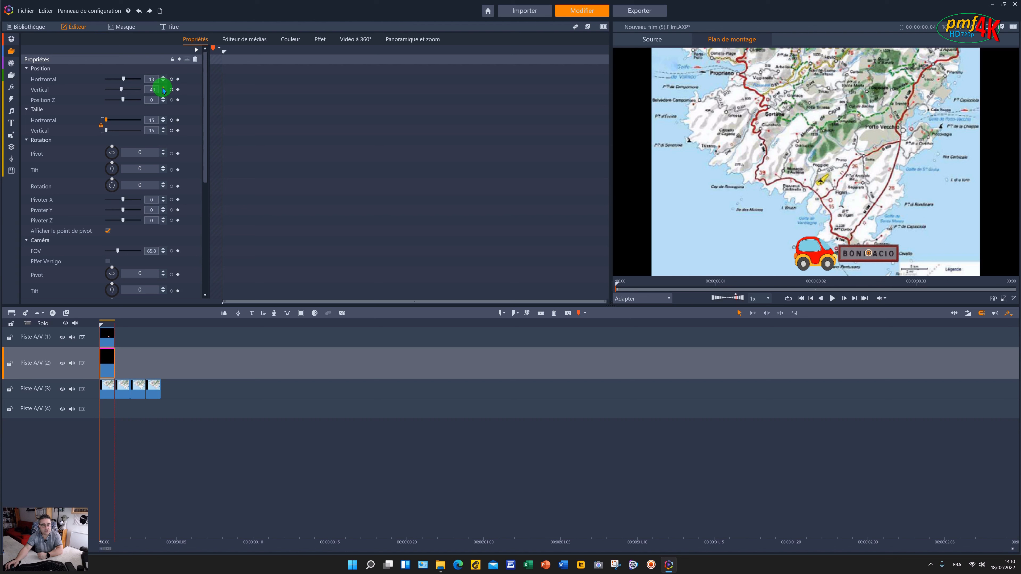
pyautogui.click(163, 88)
pyautogui.click(163, 88)
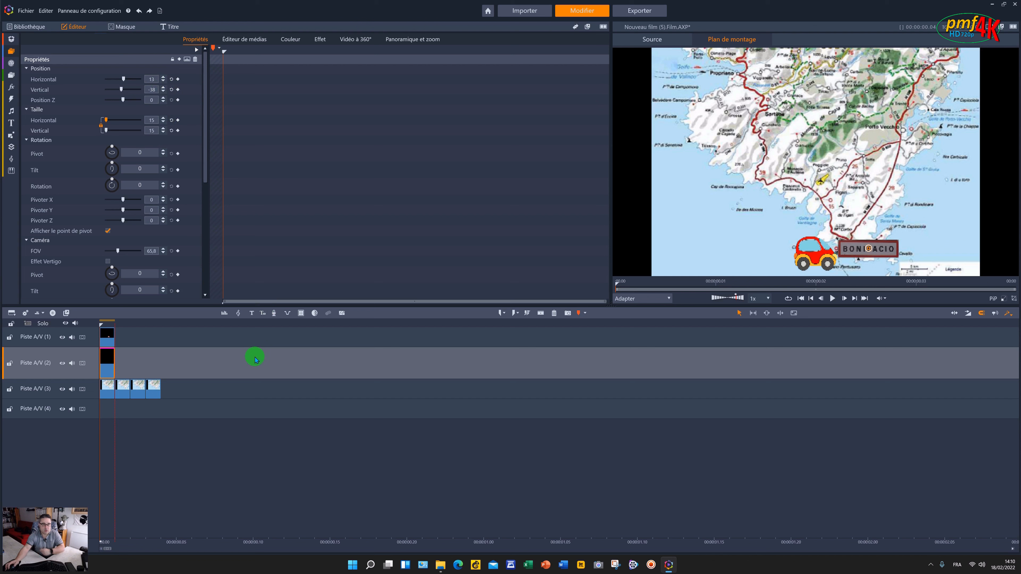
# - Extend the Bonifacio sign clip on track A/V (2) to span all four map frames
pyautogui.click(243, 364)
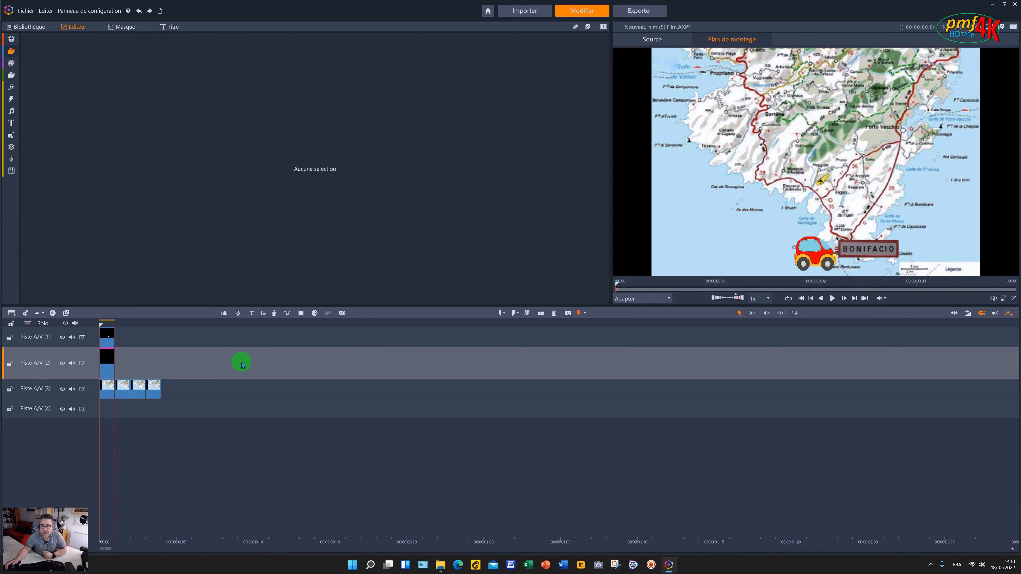
pyautogui.click(104, 361)
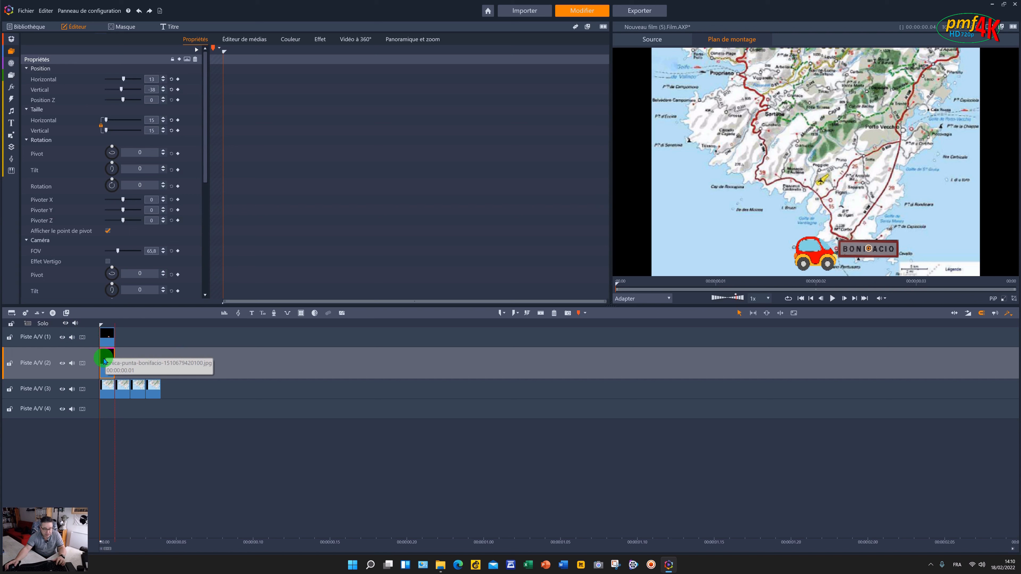
pyautogui.moveTo(109, 364); pyautogui.dragTo(161, 361)
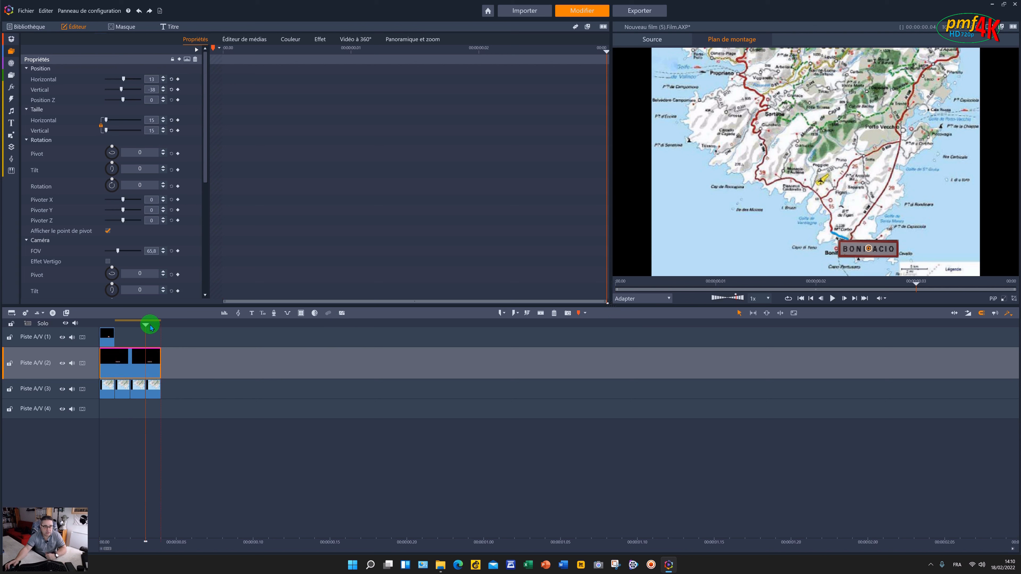
# - Copy the car clip onto the second frame of track A/V (1) and position it at horizontal 4 and vertical -30
pyautogui.click(109, 341)
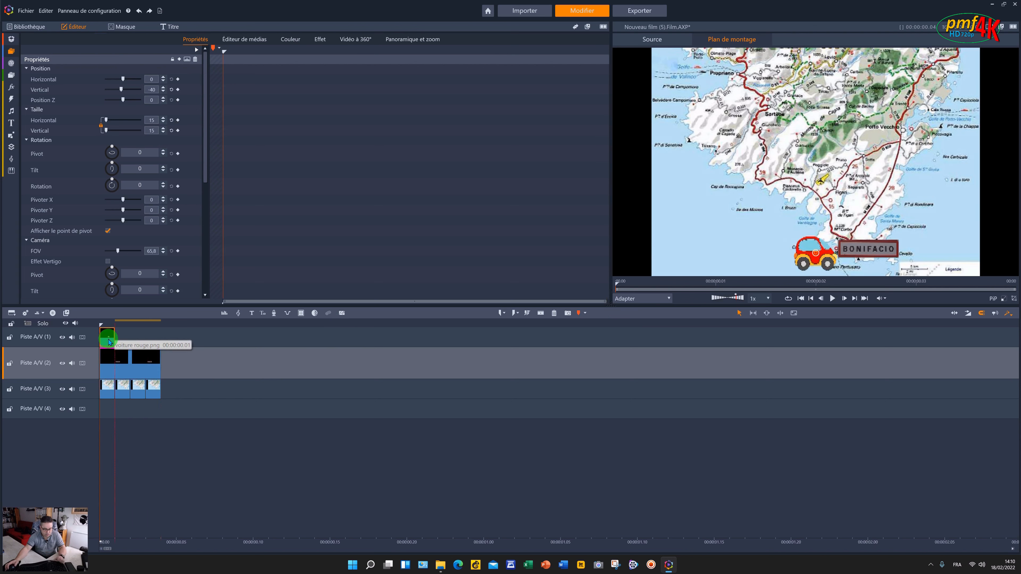
pyautogui.click(124, 388)
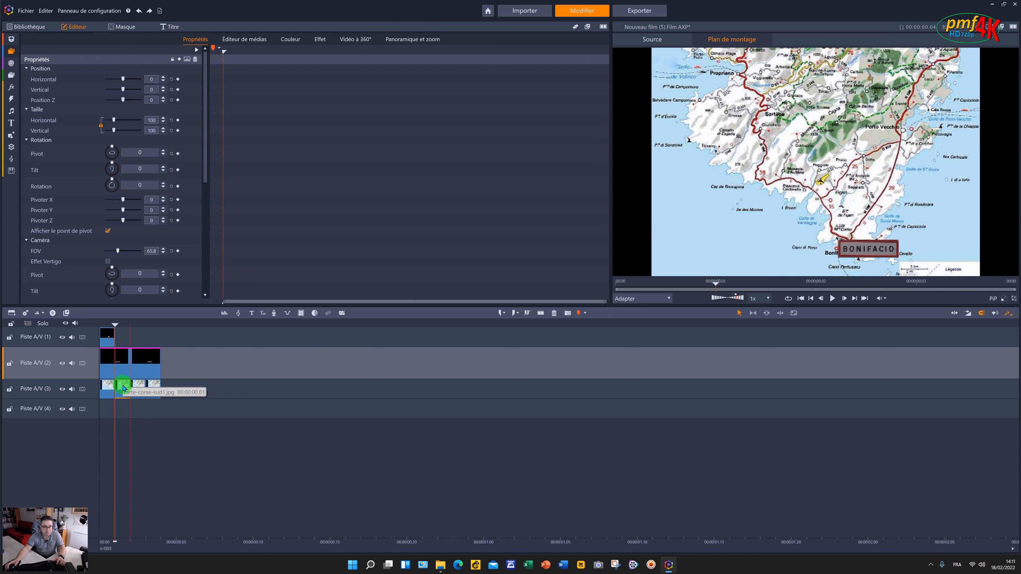
pyautogui.hotkey('ctrl', 'v')
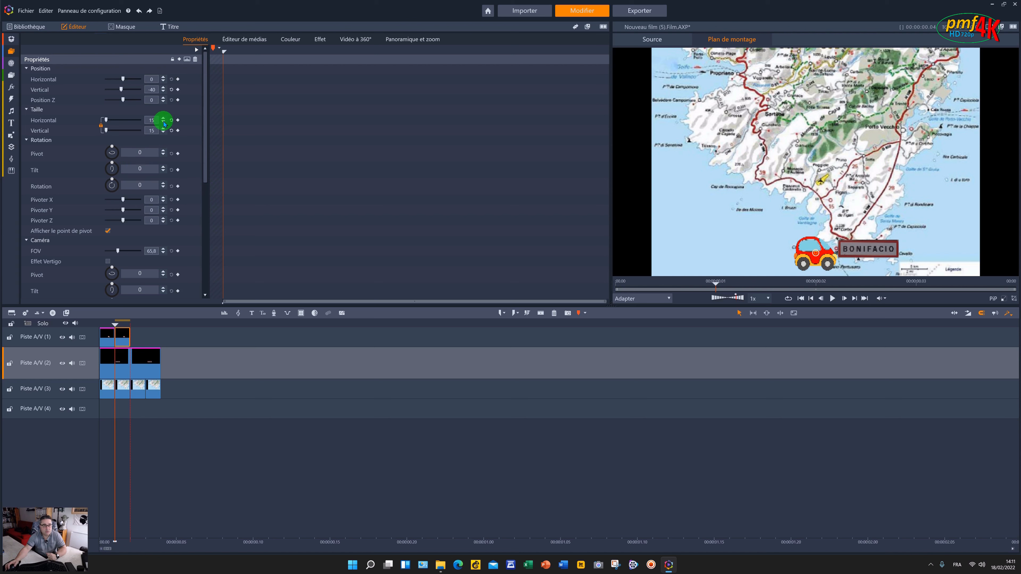
pyautogui.click(163, 88)
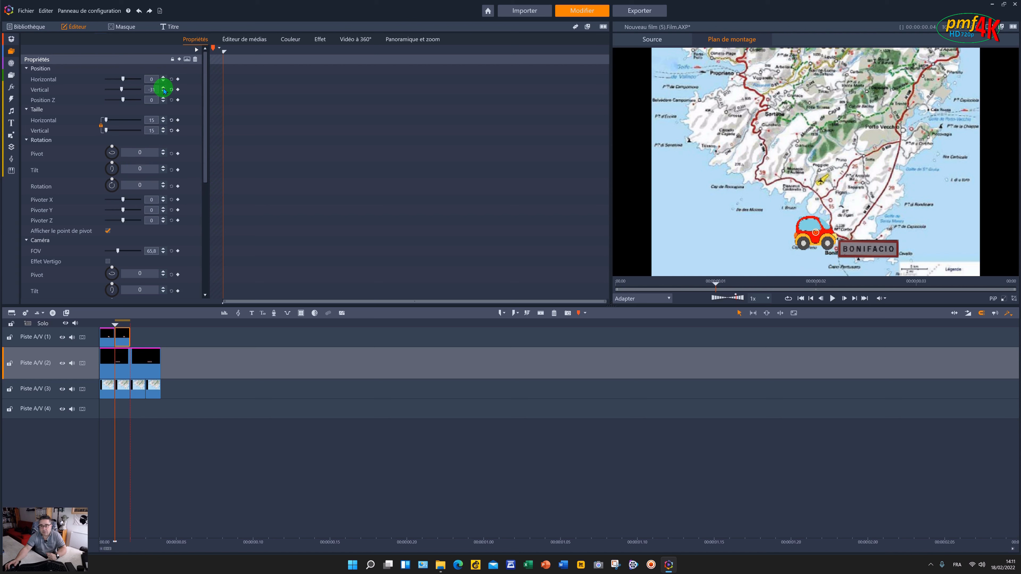
pyautogui.click(163, 78)
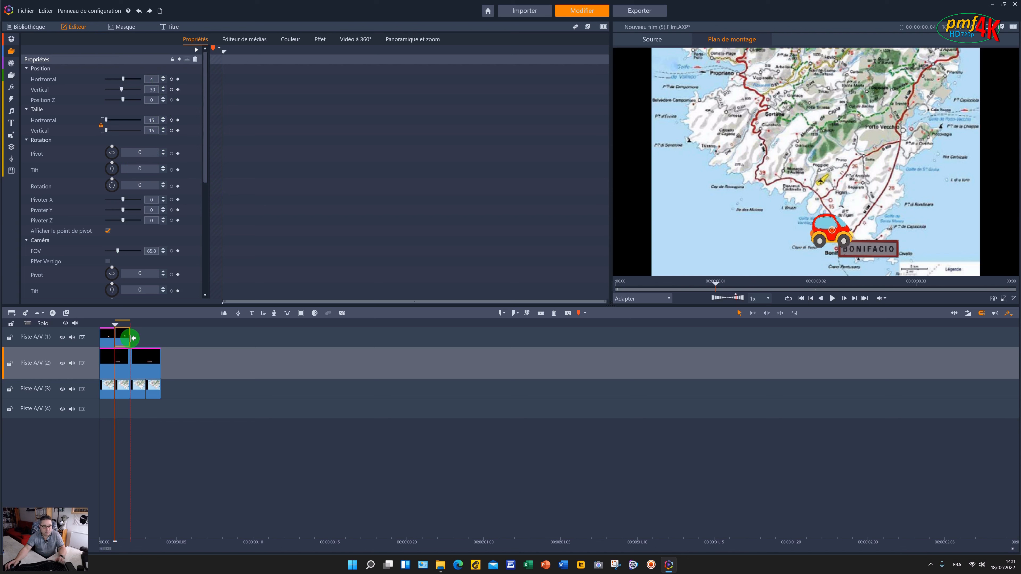
# - Paste a copy of the repositioned car clip on track A/V (1) above the carte-corse-sud2 frame
pyautogui.click(140, 394)
pyautogui.hotkey('ctrl', 'v')
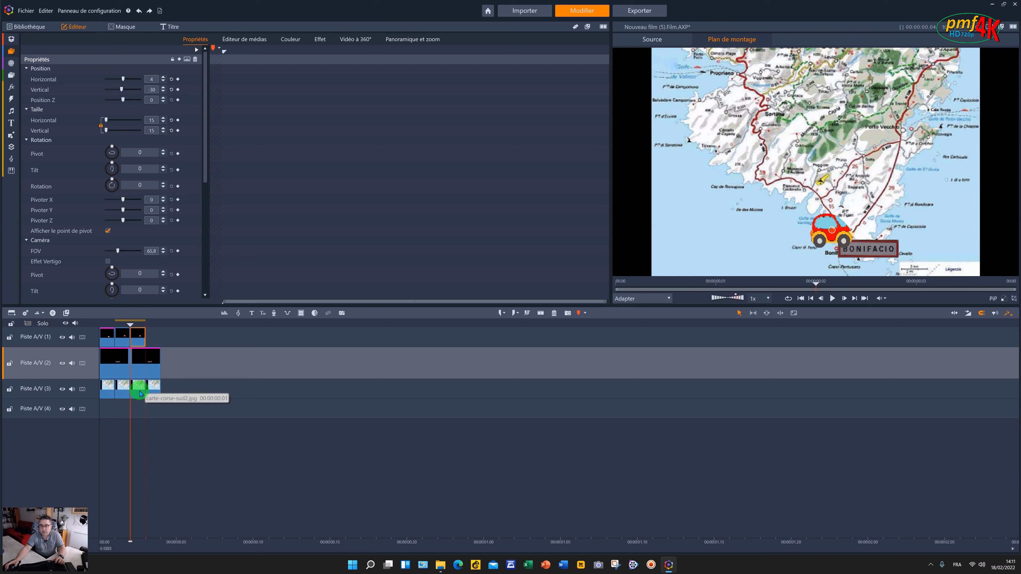
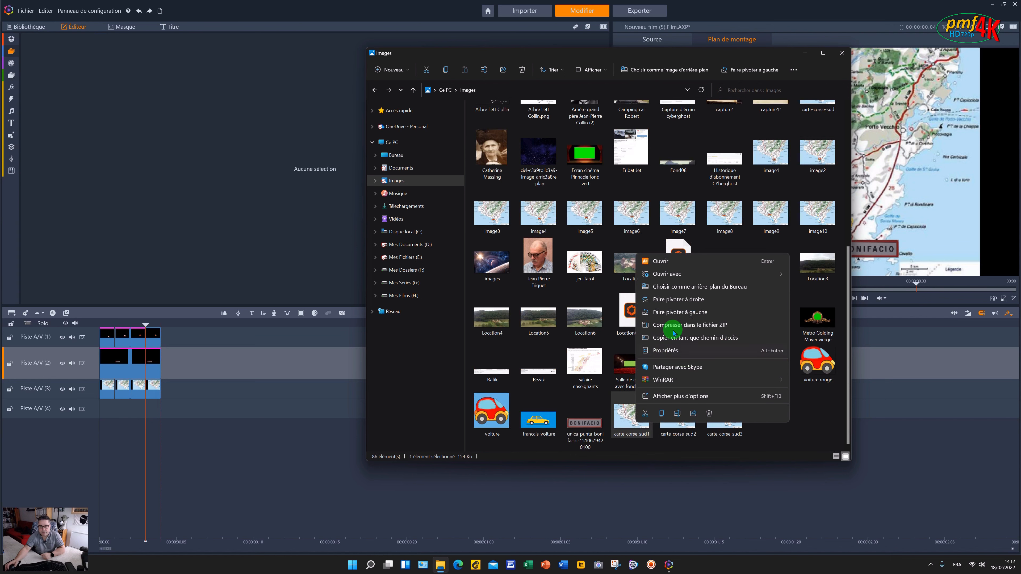
# - Open carte-corse-sud1 from the Images folder in Microsoft Photo Pro 10 and load voiture rouge alongside it
pyautogui.moveTo(672, 276)
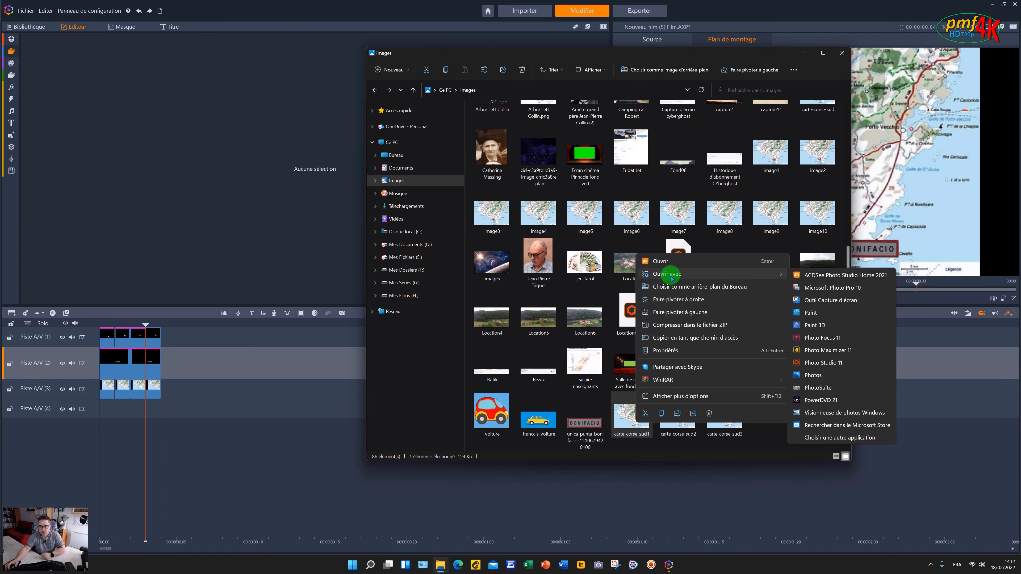
pyautogui.click(832, 288)
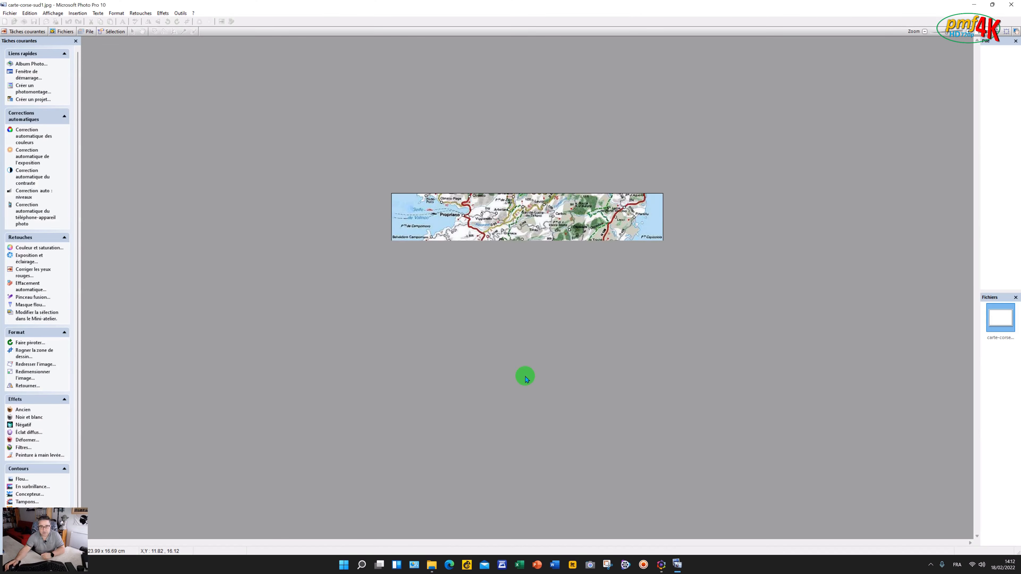
pyautogui.click(438, 560)
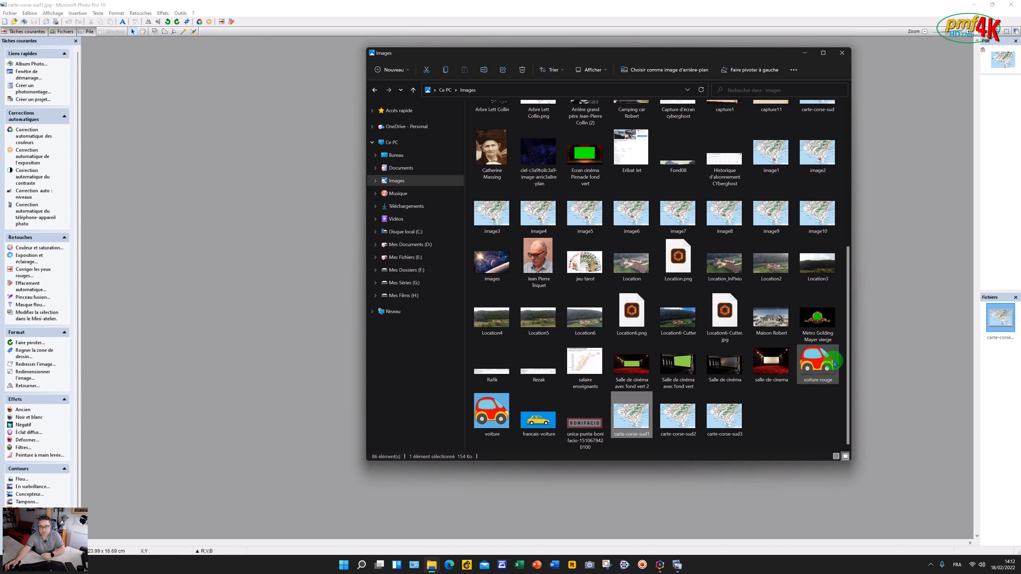
pyautogui.moveTo(830, 364); pyautogui.dragTo(804, 20)
pyautogui.click(803, 55)
pyautogui.click(998, 363)
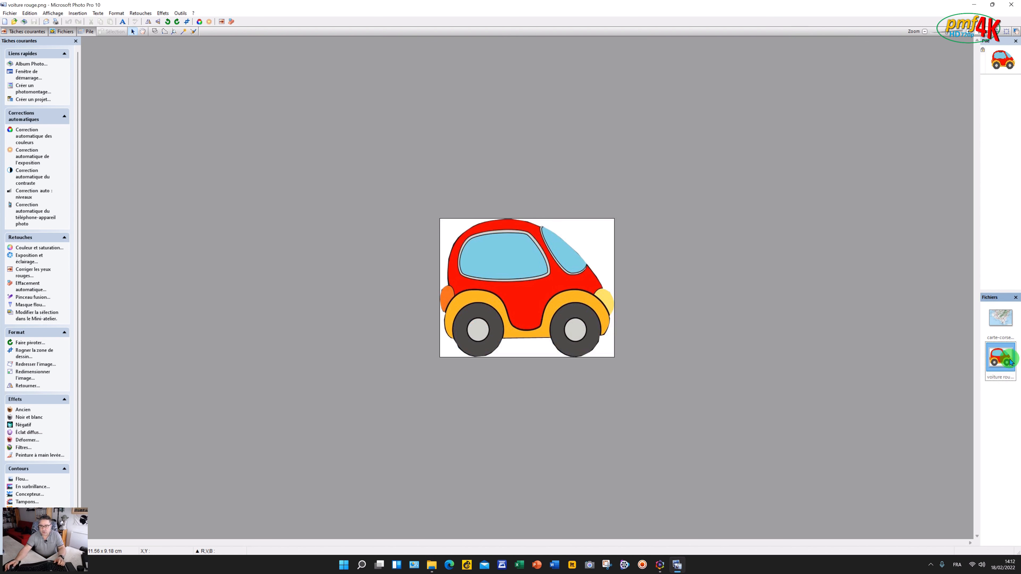
# - Copy the red car and paste it onto the carte-corse-sud1 map
pyautogui.click(552, 253)
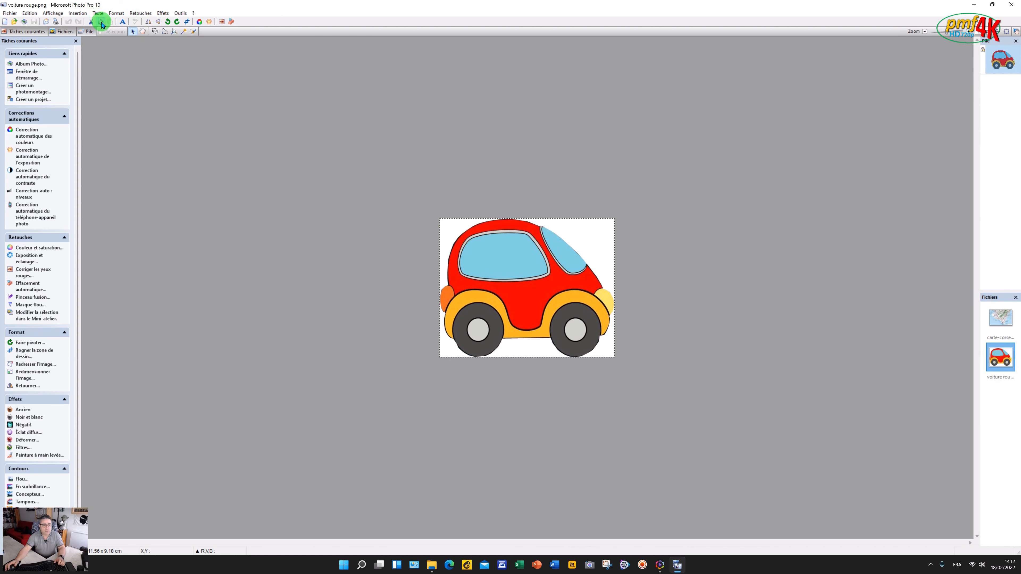
pyautogui.click(997, 319)
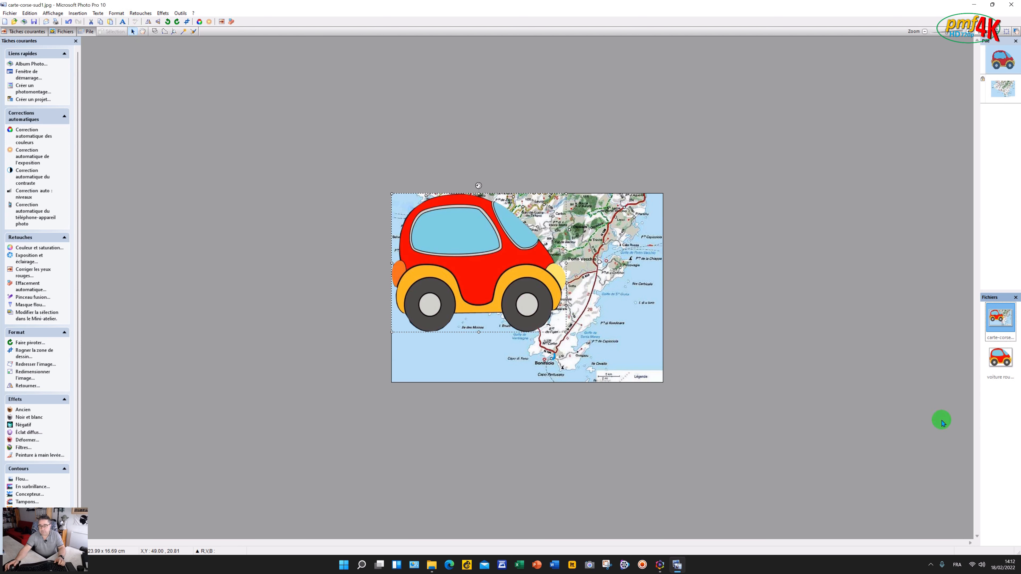
pyautogui.click(1006, 32)
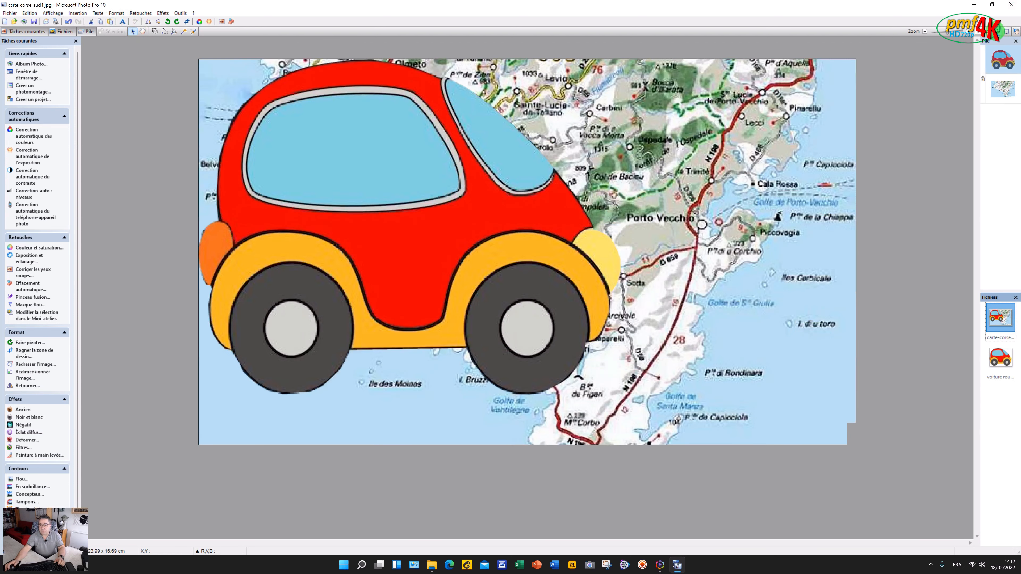
# - Shrink the pasted car and place it just above Bonifacio on the map, and load carte-corse-sud2 and carte-corse-sud3 from the Images folder
pyautogui.moveTo(623, 394); pyautogui.dragTo(597, 419)
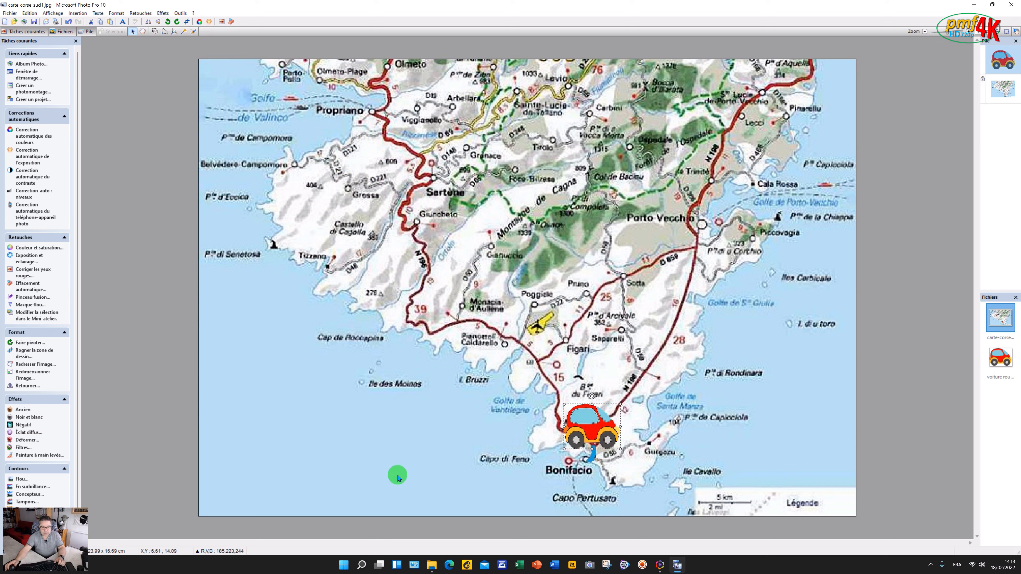
pyautogui.click(431, 564)
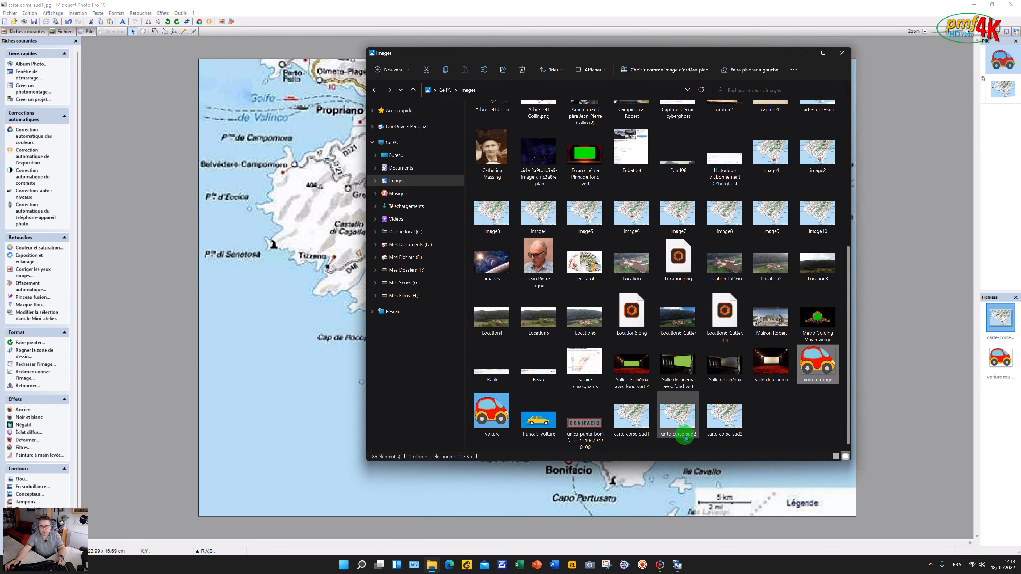
pyautogui.click(732, 424)
pyautogui.moveTo(732, 424); pyautogui.dragTo(992, 420)
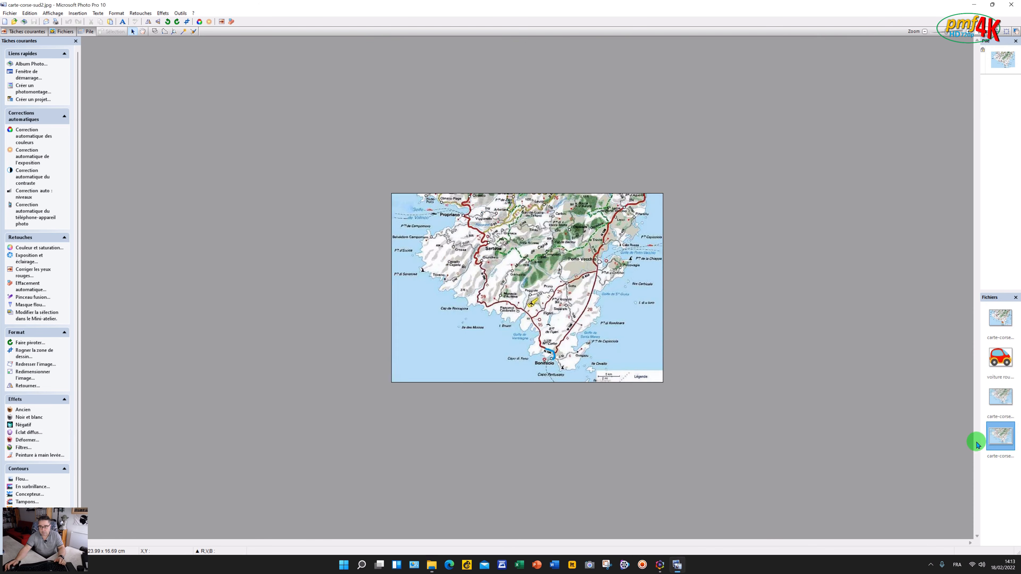
# - Copy the small car from carte-corse-sud1, paste it onto carte-corse-sud3 and place it on the road northwest of Bonifacio
pyautogui.click(1007, 396)
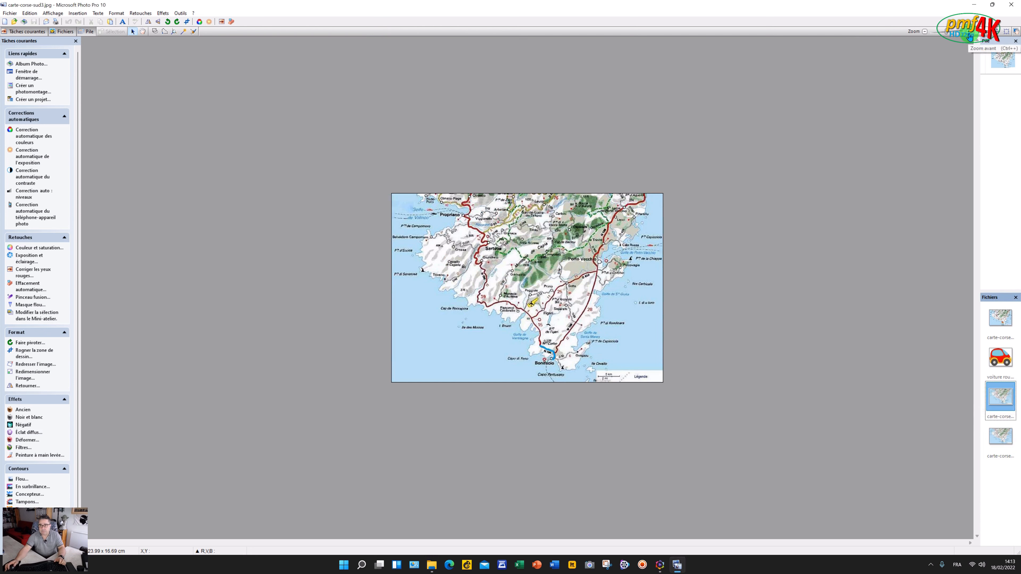
pyautogui.click(998, 32)
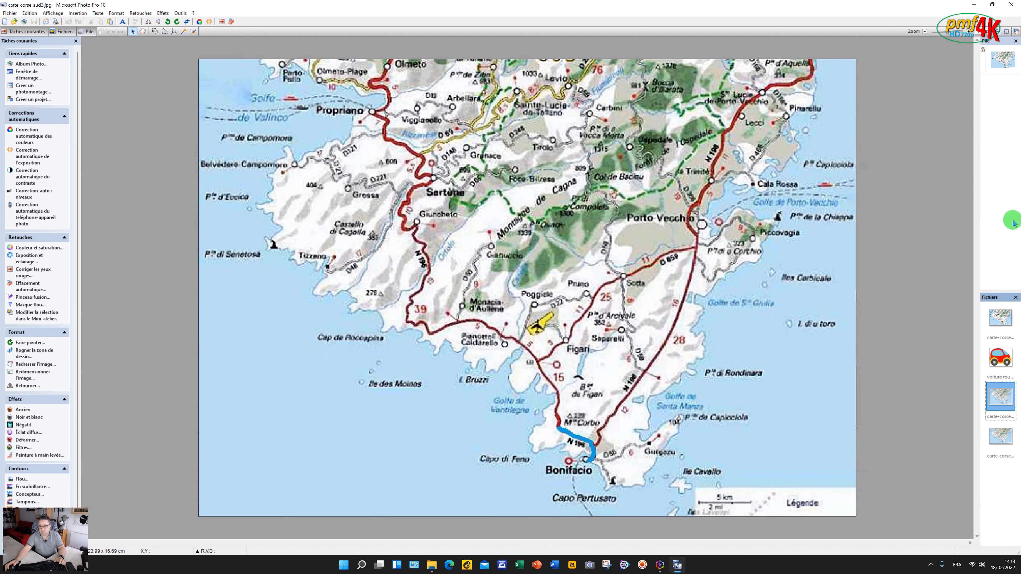
pyautogui.click(1000, 317)
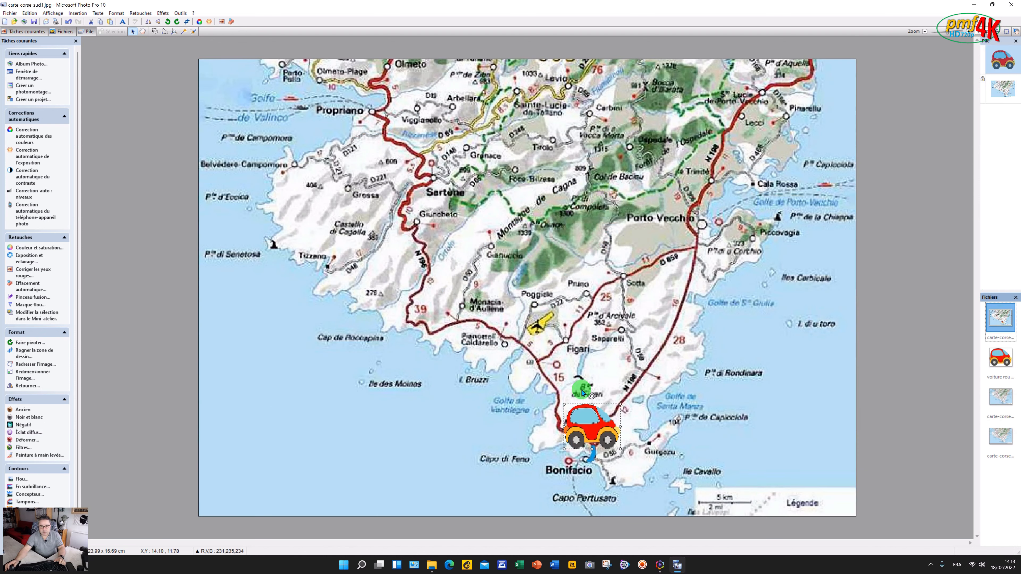
pyautogui.click(775, 462)
pyautogui.click(996, 396)
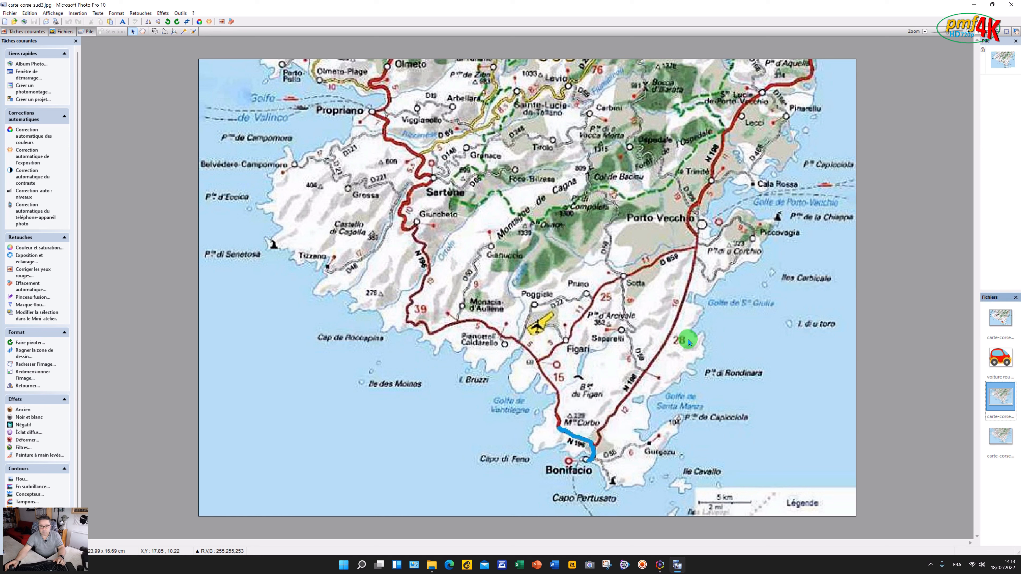
pyautogui.hotkey('ctrl', 'v')
pyautogui.moveTo(599, 421); pyautogui.dragTo(558, 404)
pyautogui.click(147, 96)
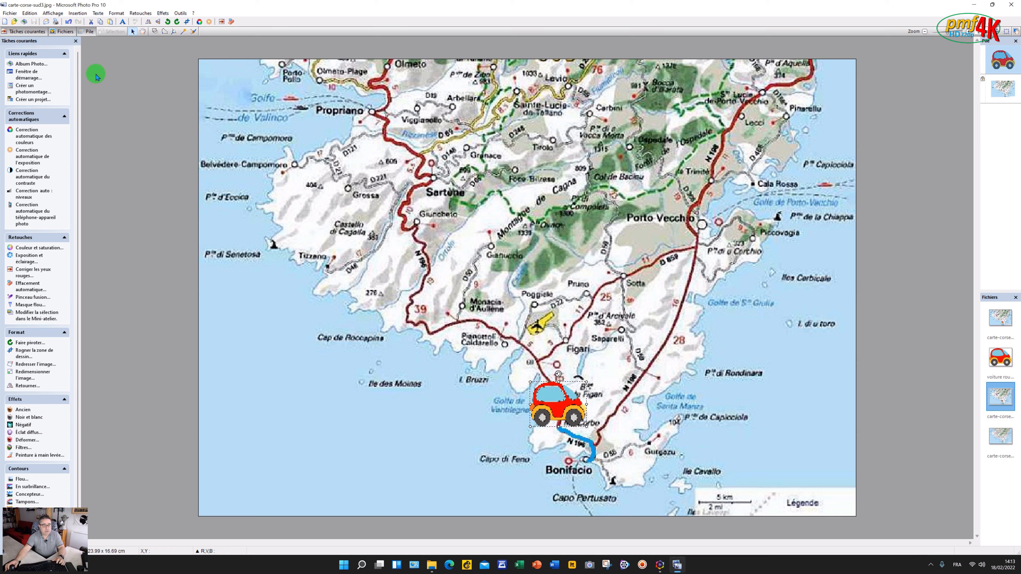
# - Paste the small car onto carte-corse-sud2 and place it along the blue route, between its positions on the other two maps
pyautogui.click(991, 322)
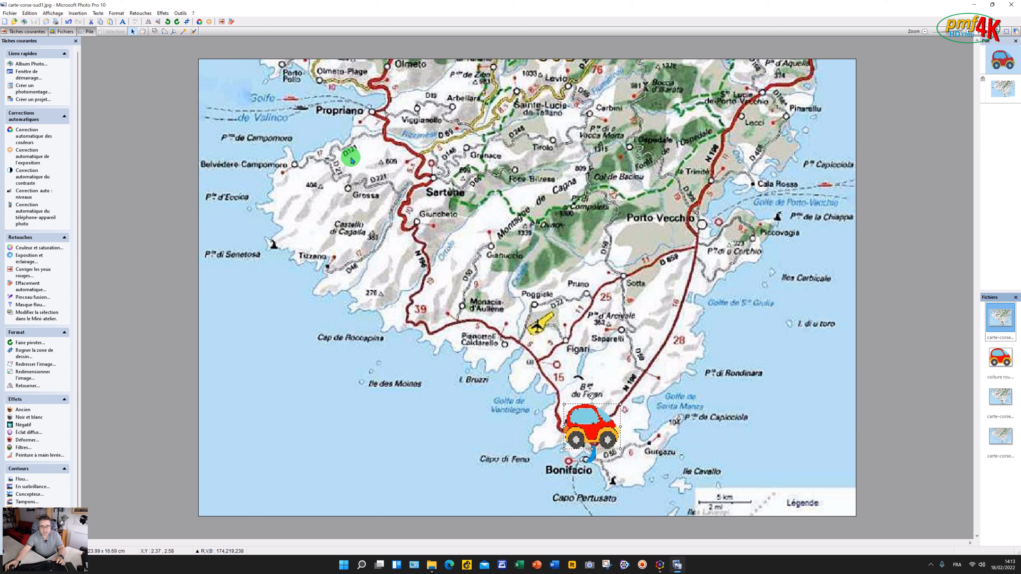
pyautogui.click(1001, 434)
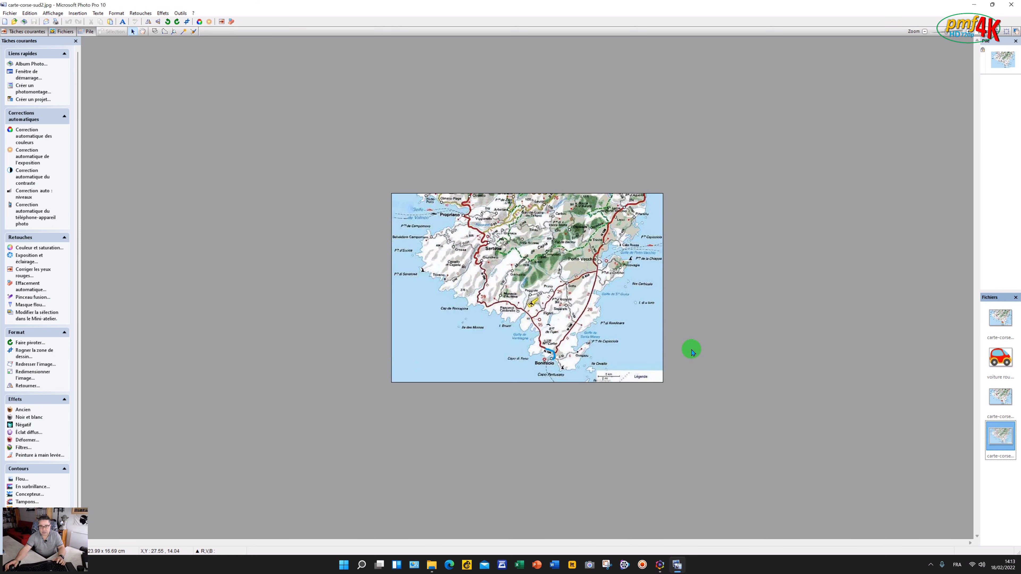
pyautogui.click(1000, 32)
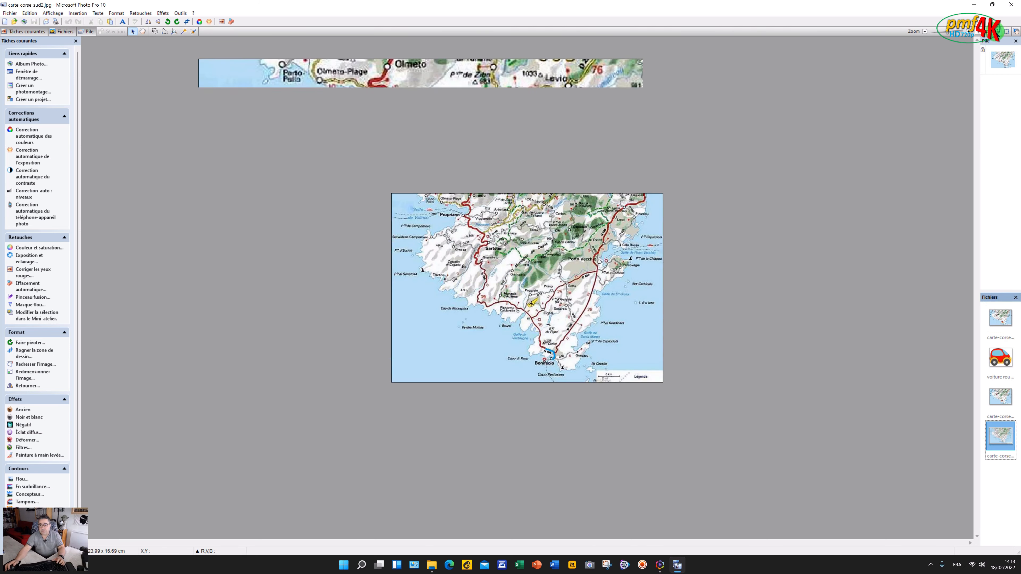
pyautogui.click(109, 23)
pyautogui.moveTo(591, 420); pyautogui.dragTo(570, 409)
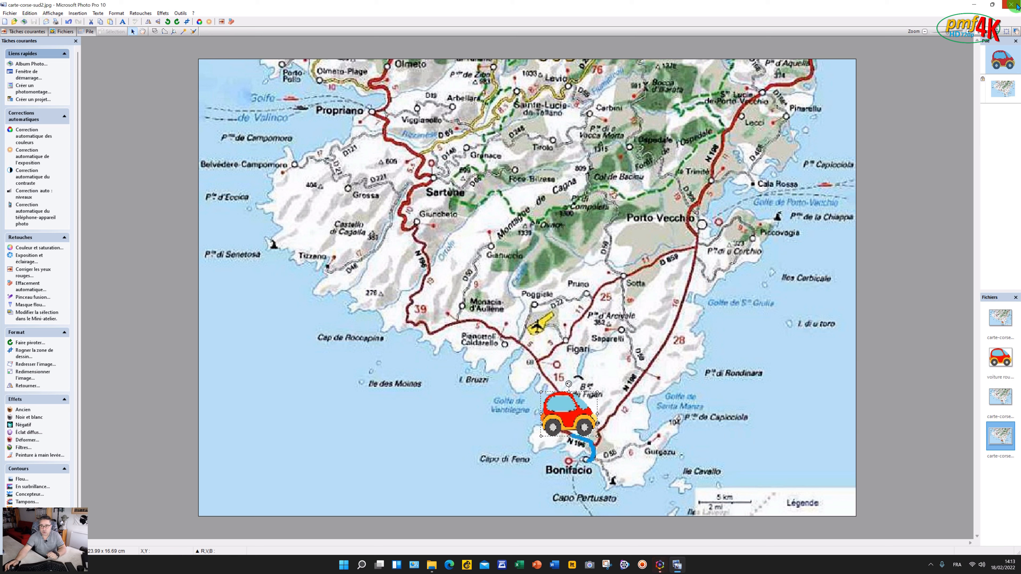
# - Switch back to Pinnacle Studio and add image1.jpg through image10.jpg from the photo library to track A/V (3), after the existing map clips
pyautogui.click(976, 5)
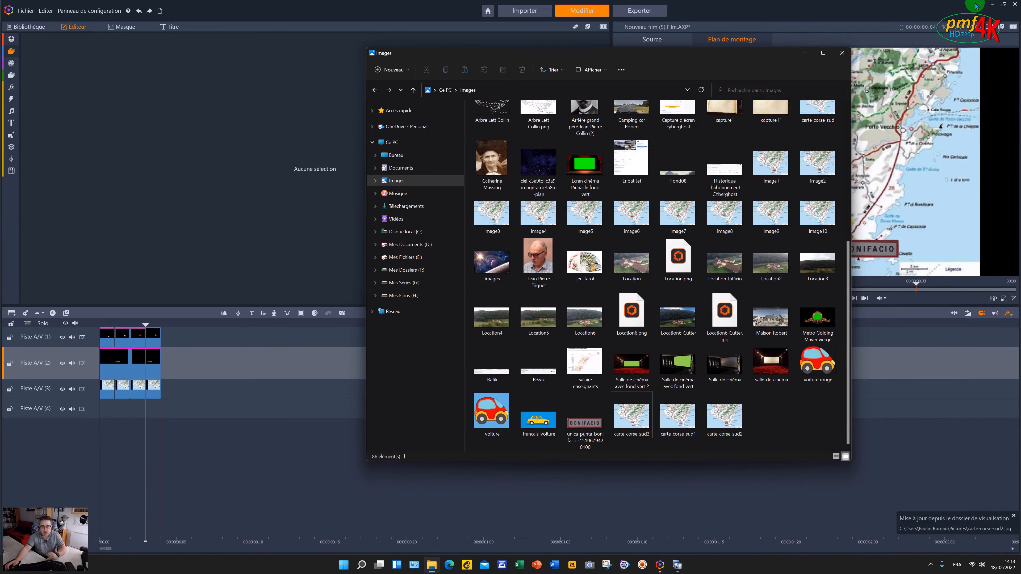
pyautogui.click(611, 481)
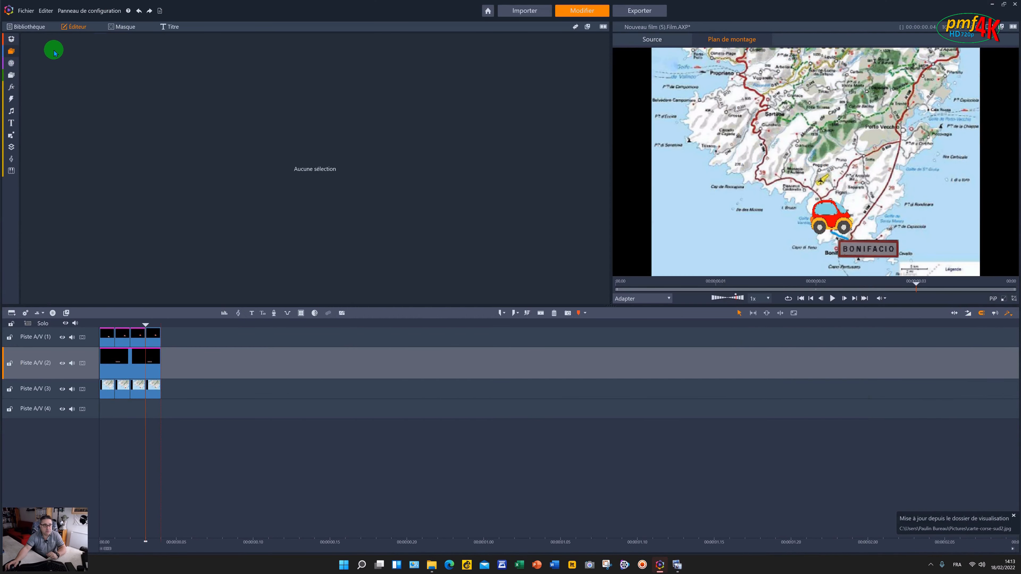
pyautogui.click(11, 53)
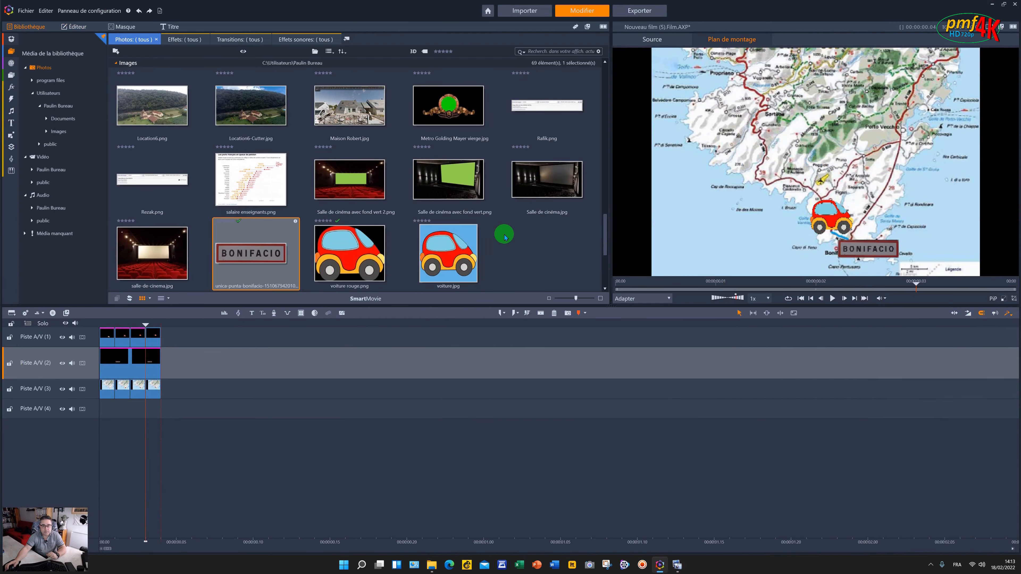
pyautogui.scroll(5, 502, 235)
pyautogui.scroll(2, 505, 238)
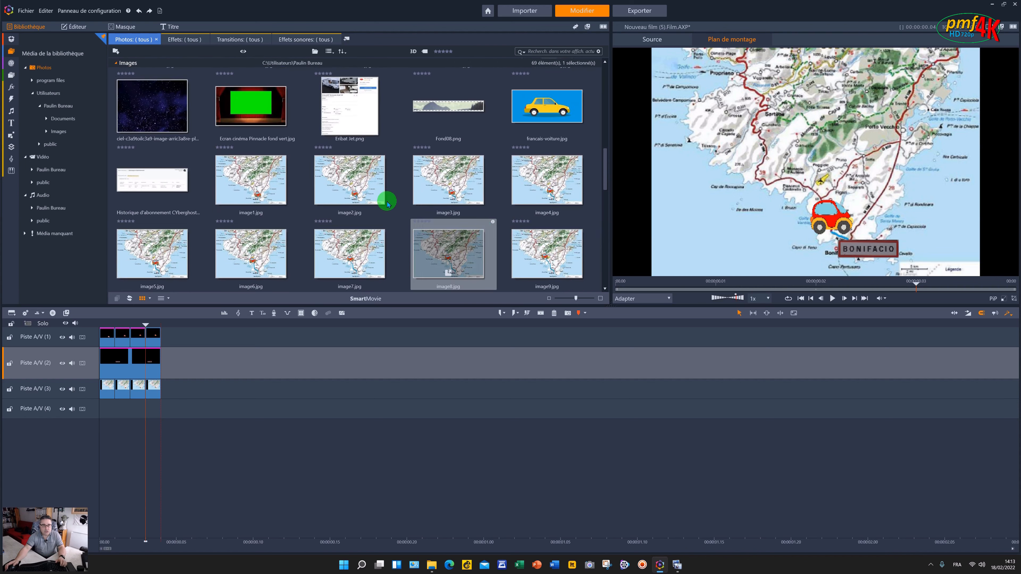
pyautogui.click(248, 182)
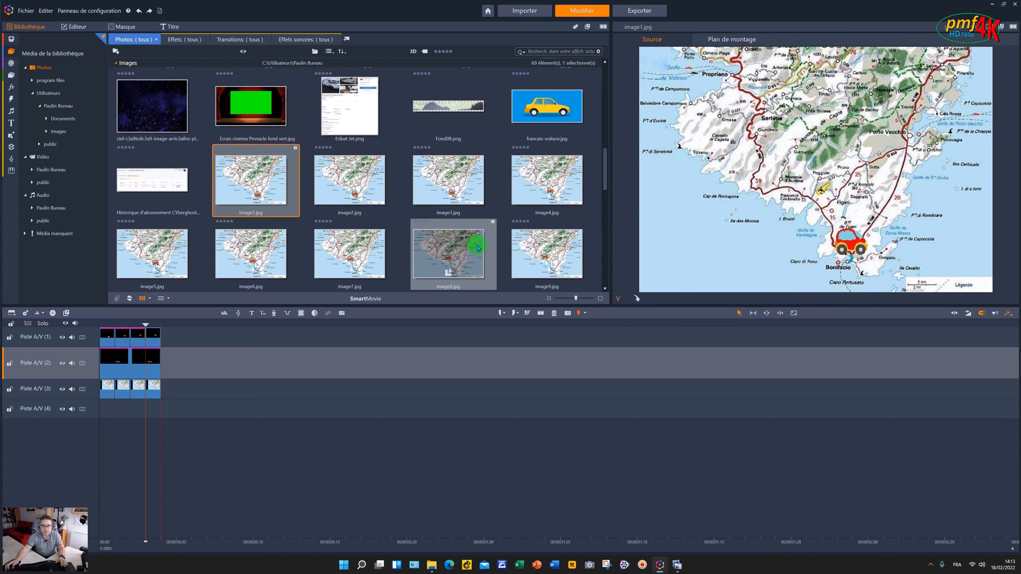
pyautogui.click(604, 286)
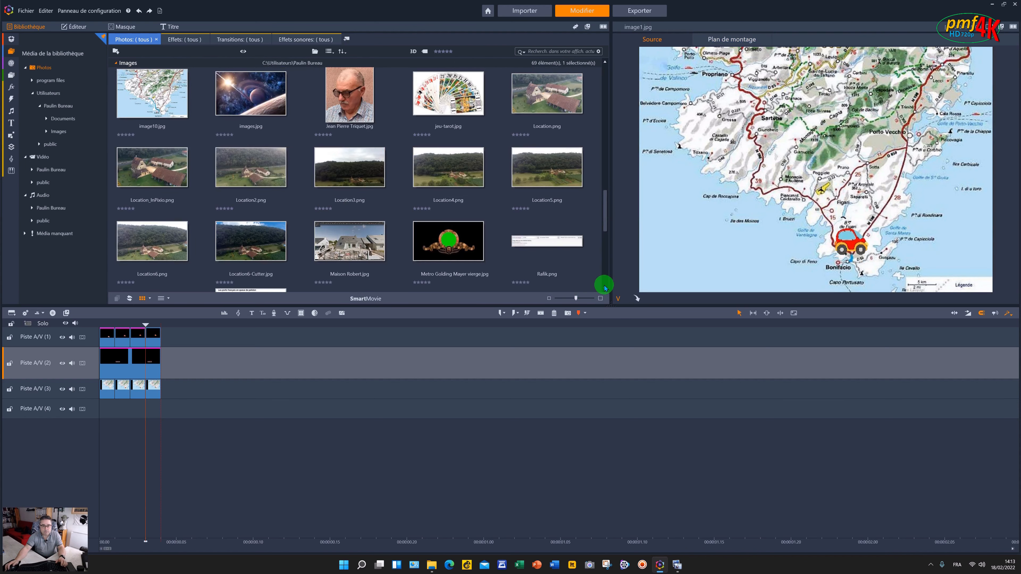
pyautogui.keyDown('shift'); pyautogui.click(176, 95); pyautogui.keyUp('shift')
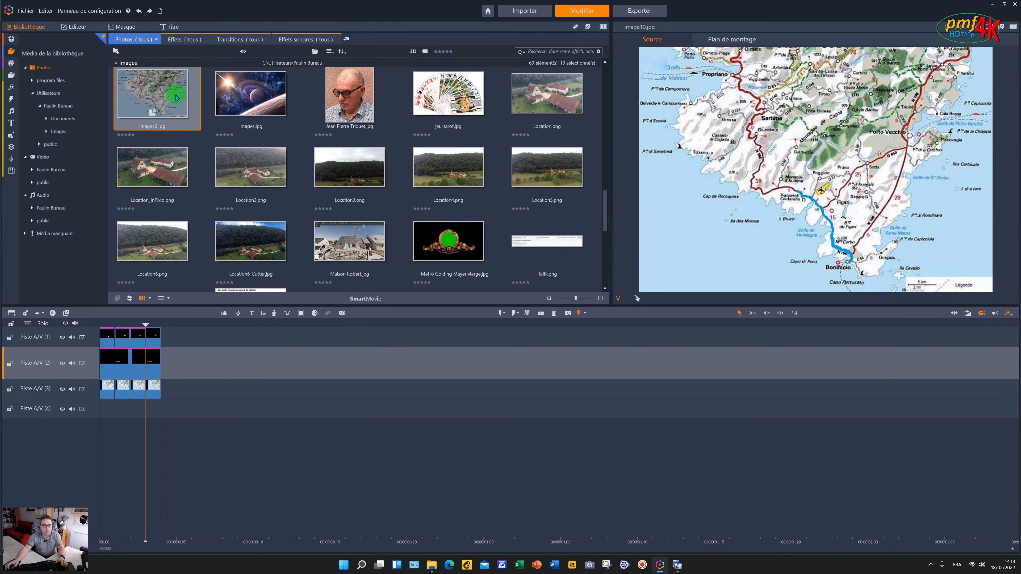
pyautogui.moveTo(175, 94); pyautogui.dragTo(270, 396)
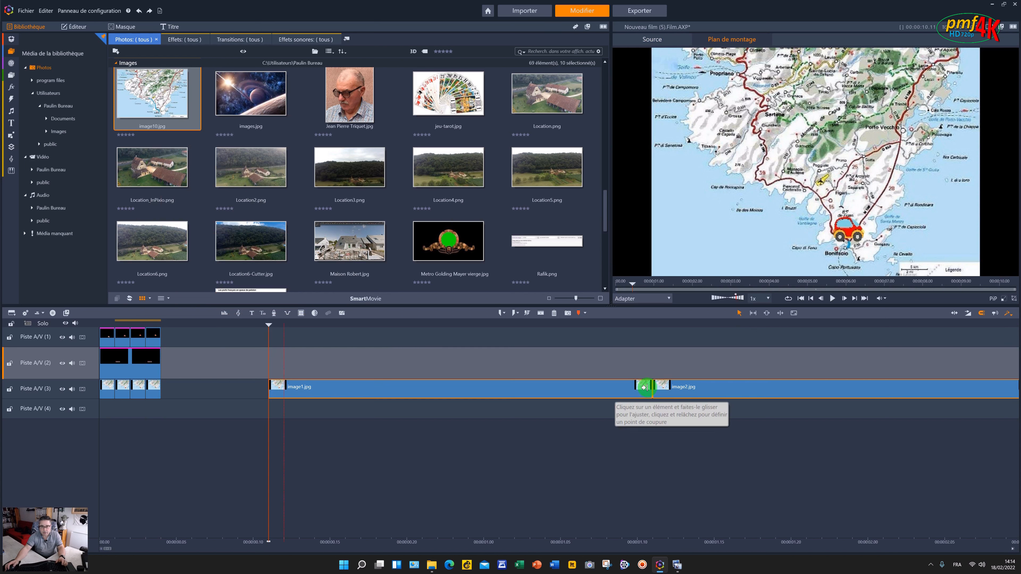
# - Trim image1.jpg on track A/V (3) to one frame and shift the new image clips closer to the existing map clips
pyautogui.moveTo(631, 387); pyautogui.dragTo(269, 393)
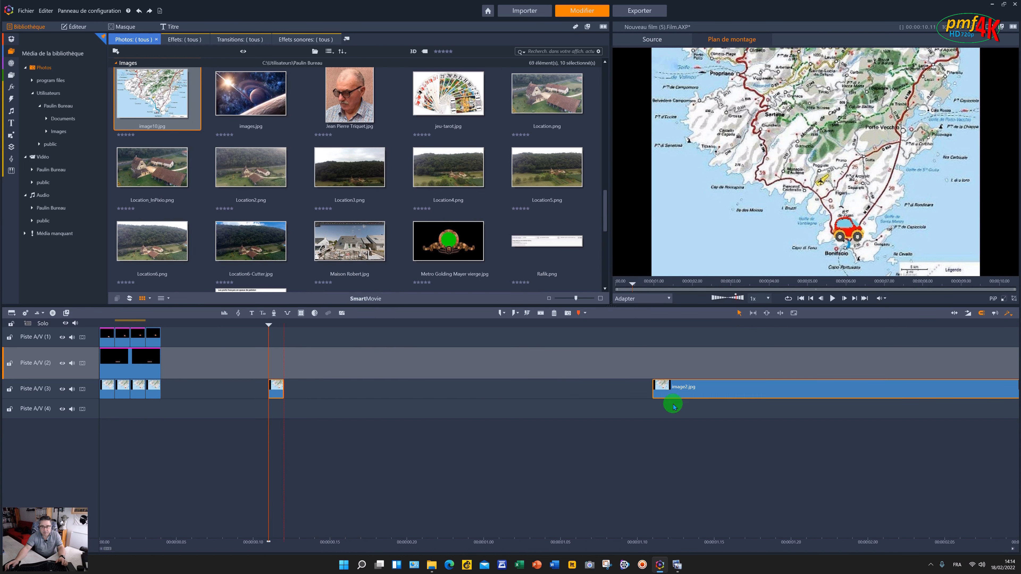
pyautogui.moveTo(708, 393); pyautogui.dragTo(641, 392)
pyautogui.click(535, 396)
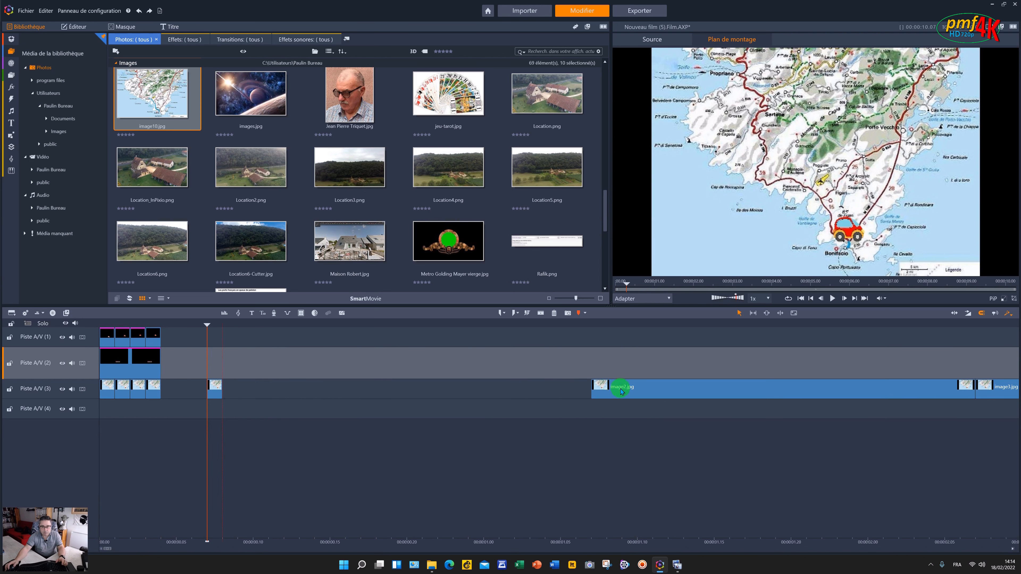
# - Trim image2.jpg through image5.jpg to one frame each on track A/V (3), placing each directly after the previous image
pyautogui.moveTo(568, 388); pyautogui.dragTo(266, 386)
pyautogui.moveTo(604, 387); pyautogui.dragTo(229, 372)
pyautogui.moveTo(616, 387); pyautogui.dragTo(285, 387)
pyautogui.moveTo(618, 391); pyautogui.dragTo(287, 389)
pyautogui.moveTo(636, 388); pyautogui.dragTo(268, 378)
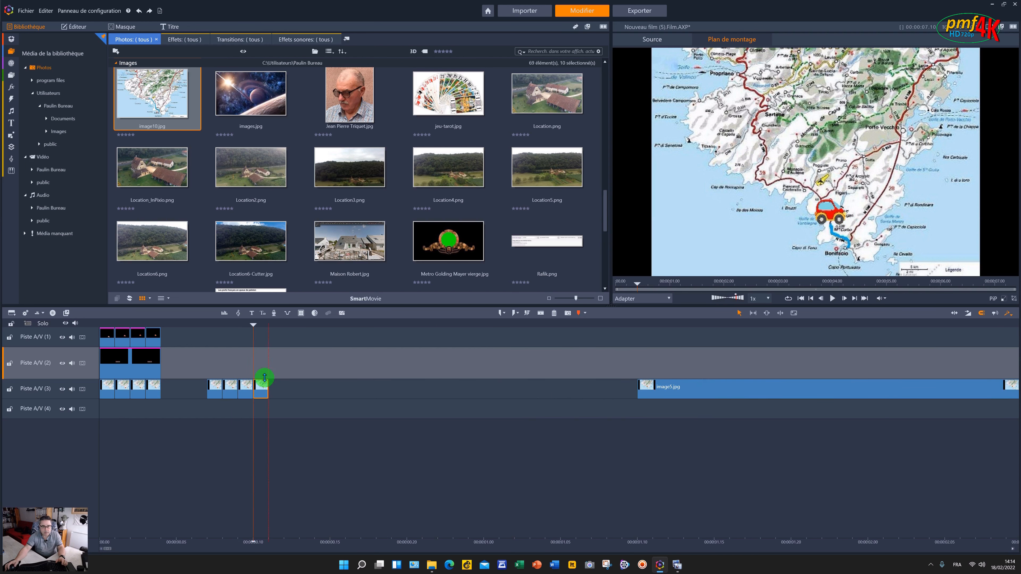
pyautogui.moveTo(668, 393); pyautogui.dragTo(302, 391)
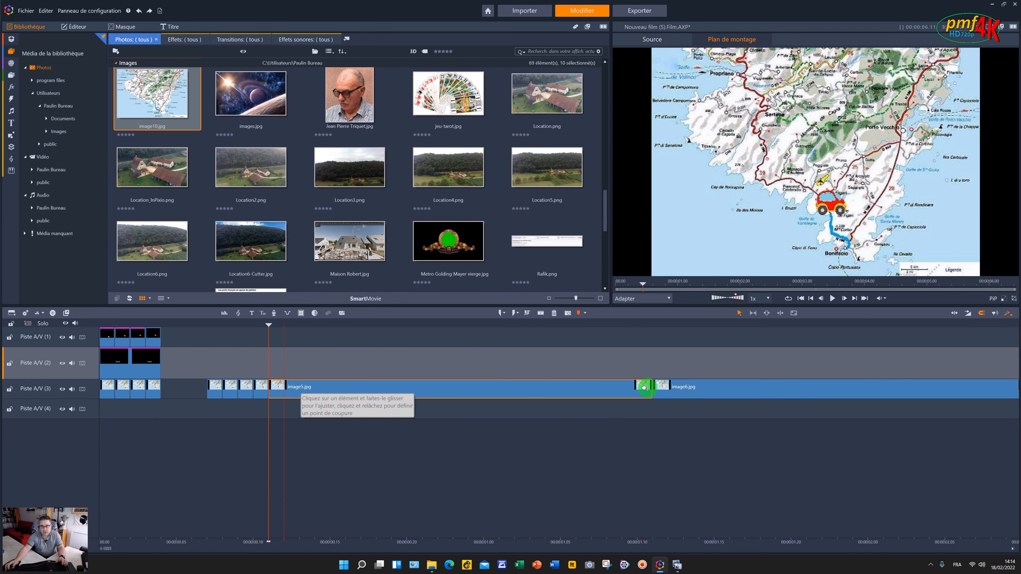
pyautogui.moveTo(651, 388); pyautogui.dragTo(269, 375)
# - Close the gaps before image6.jpg through image10.jpg on track A/V (3) and trim each to one frame
pyautogui.moveTo(261, 324); pyautogui.dragTo(285, 333)
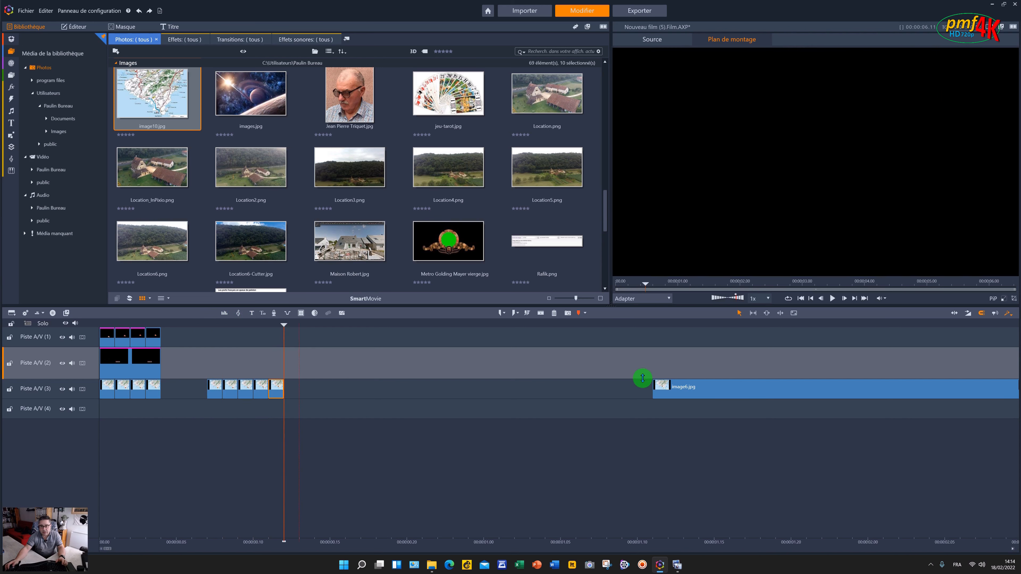
pyautogui.moveTo(705, 396); pyautogui.dragTo(339, 386)
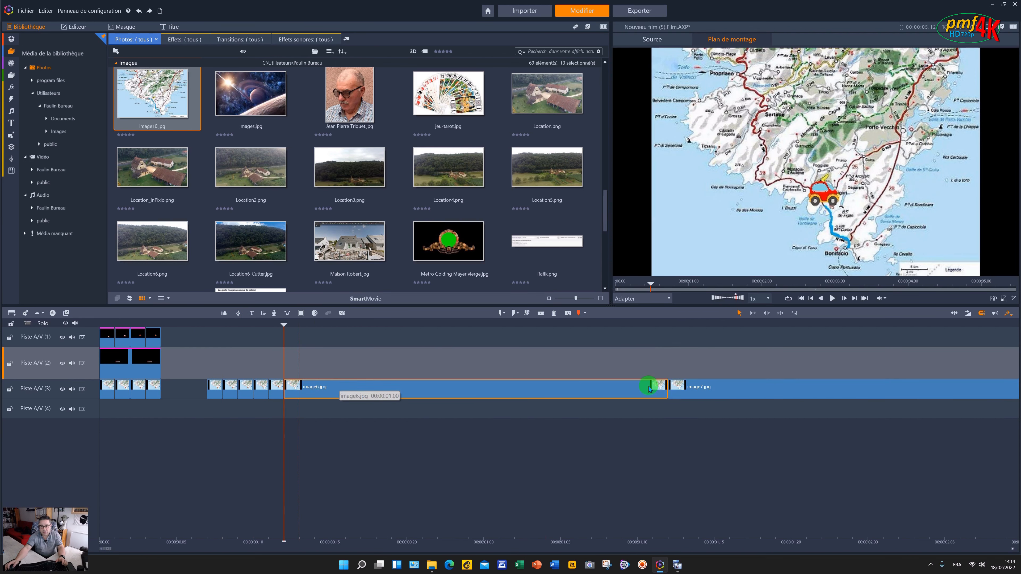
pyautogui.moveTo(666, 386); pyautogui.dragTo(298, 389)
pyautogui.moveTo(695, 388); pyautogui.dragTo(327, 391)
pyautogui.moveTo(675, 388); pyautogui.dragTo(338, 380)
pyautogui.moveTo(686, 392); pyautogui.dragTo(316, 387)
pyautogui.moveTo(720, 398); pyautogui.dragTo(314, 382)
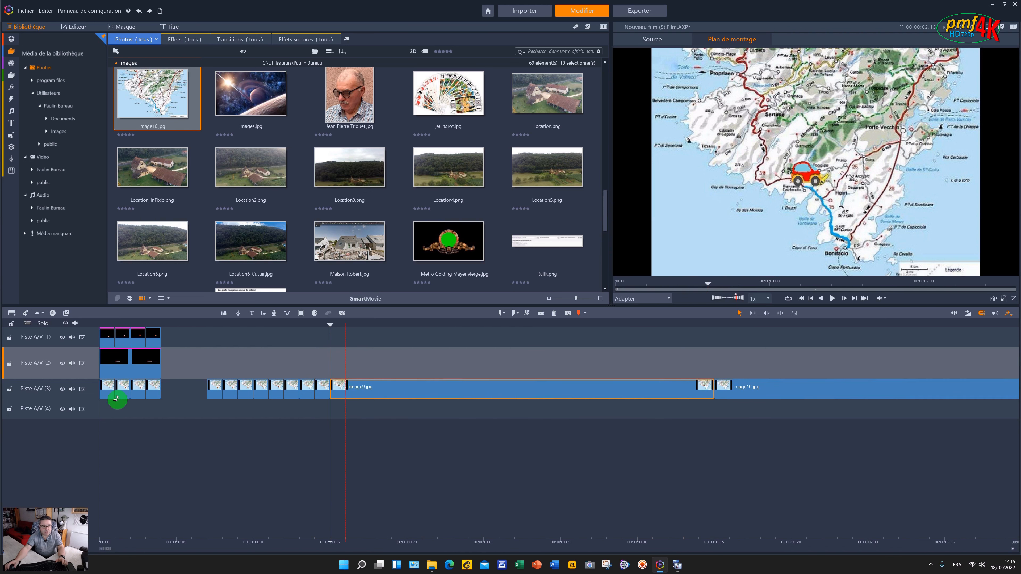
pyautogui.moveTo(706, 389); pyautogui.dragTo(341, 392)
pyautogui.moveTo(734, 396); pyautogui.dragTo(366, 393)
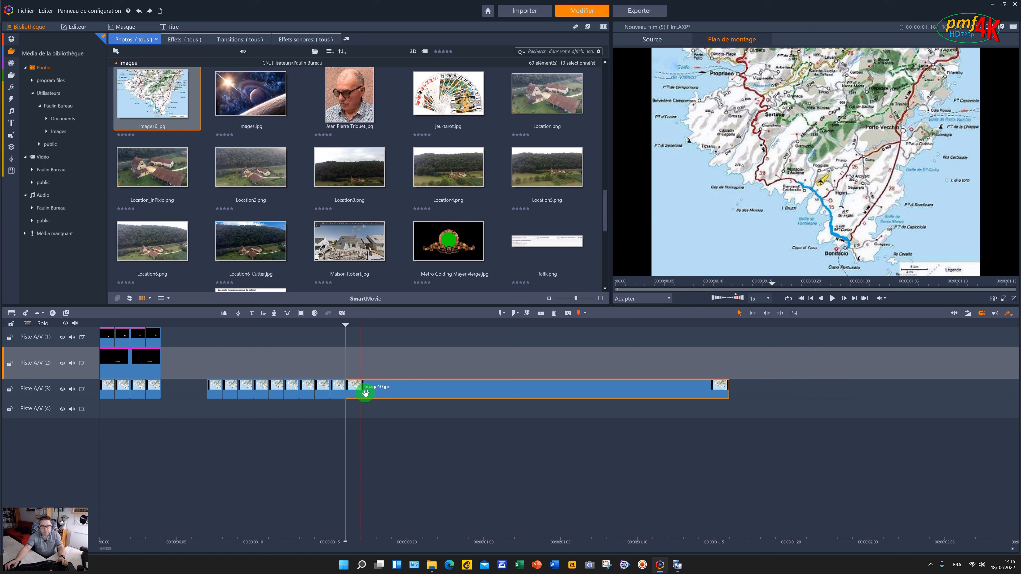
pyautogui.moveTo(719, 389); pyautogui.dragTo(359, 386)
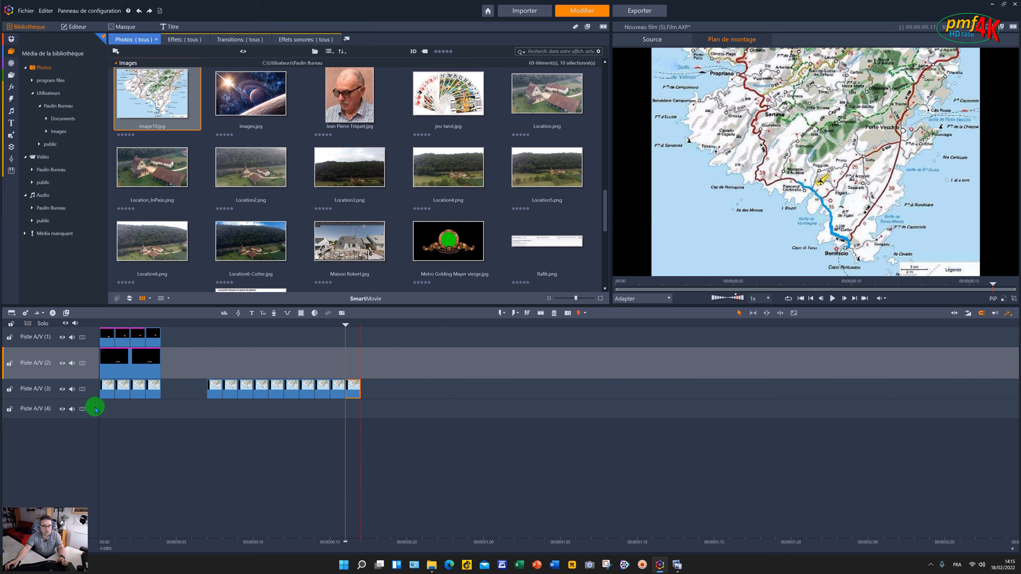
# - Delete the four old map clips from track A/V (3) and move the ten one-frame images to the start of the track
pyautogui.moveTo(112, 409); pyautogui.dragTo(327, 388)
pyautogui.press('Delete')
pyautogui.moveTo(217, 392); pyautogui.dragTo(130, 391)
# - Delete every car clip after the first on track A/V (1) and extend the Bonifacio sign clip to the end of the tenth image
pyautogui.moveTo(185, 335); pyautogui.dragTo(121, 342)
pyautogui.press('Delete')
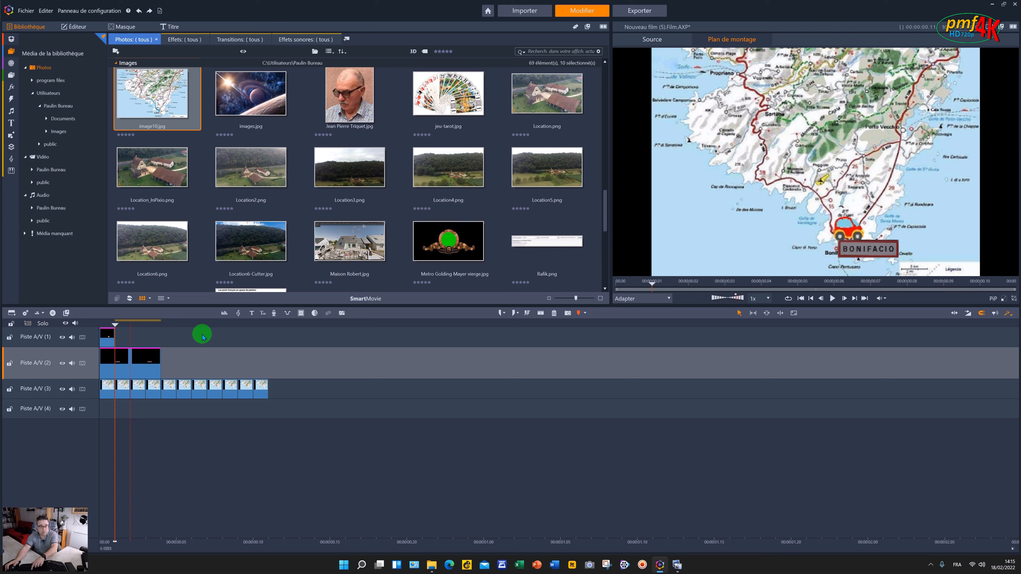
pyautogui.click(101, 324)
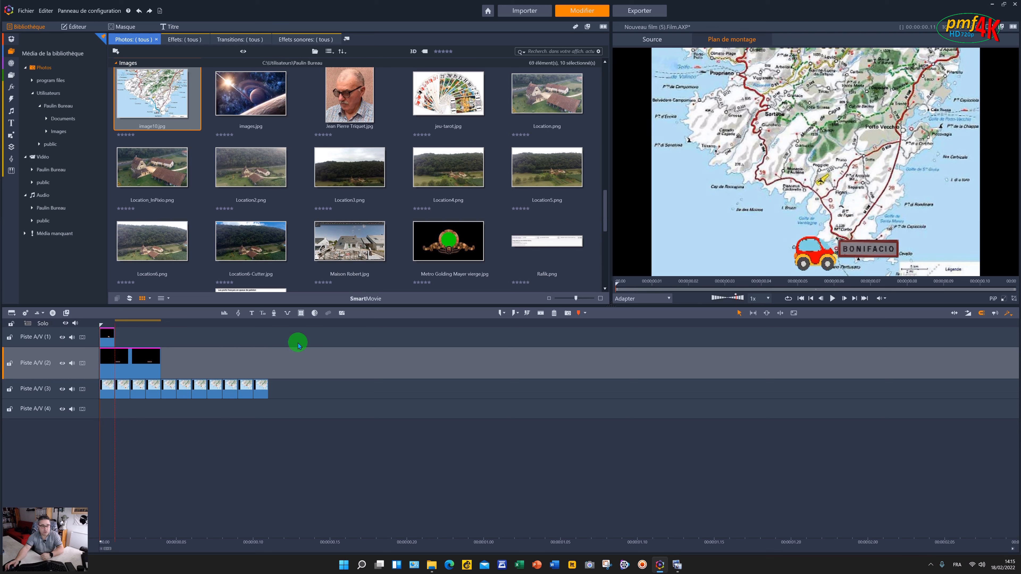
pyautogui.moveTo(154, 365); pyautogui.dragTo(272, 367)
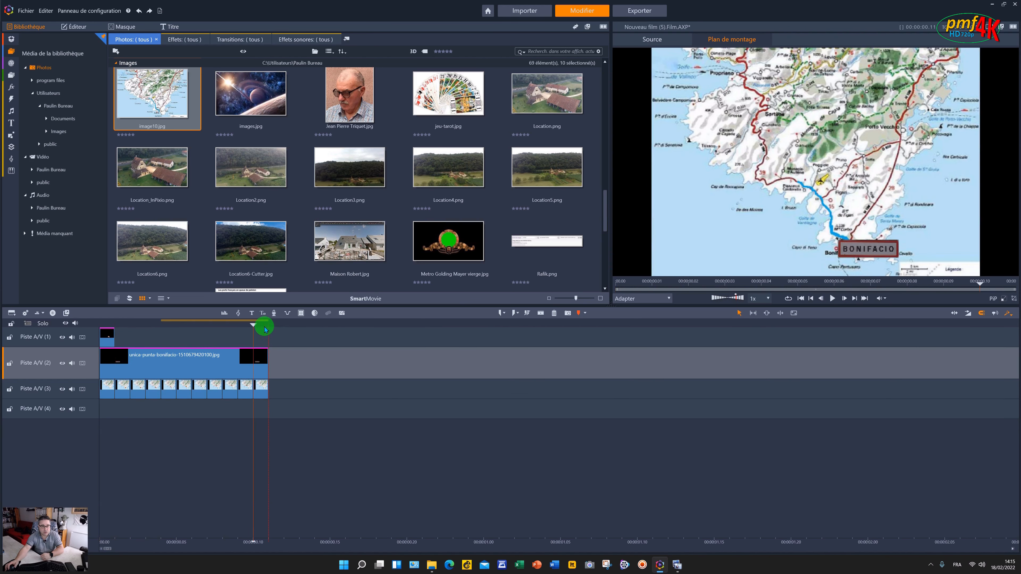
# - Play the map animation from the start and return the playhead to the second frame
pyautogui.click(115, 324)
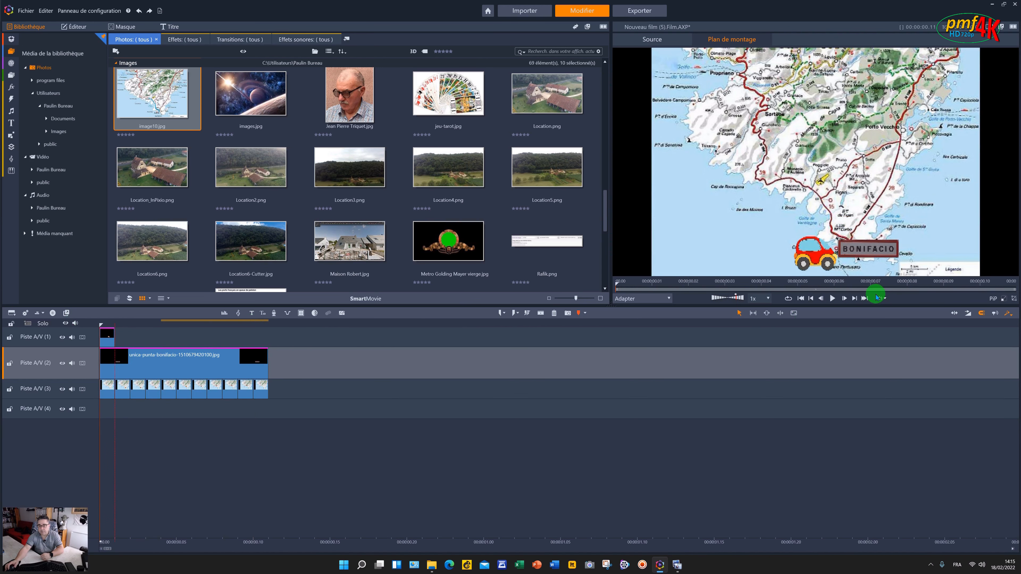
pyautogui.click(831, 298)
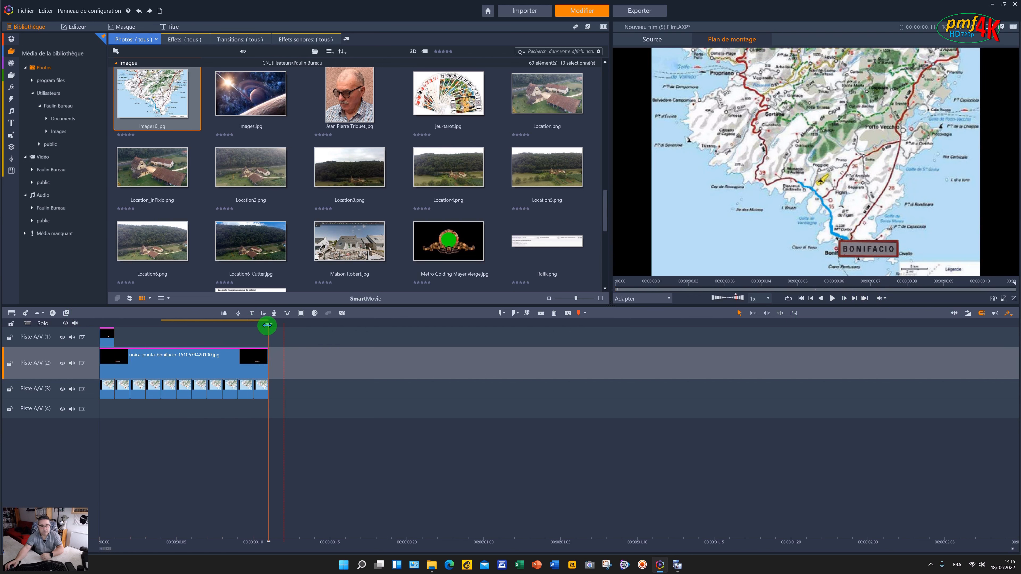
pyautogui.moveTo(269, 324); pyautogui.dragTo(110, 328)
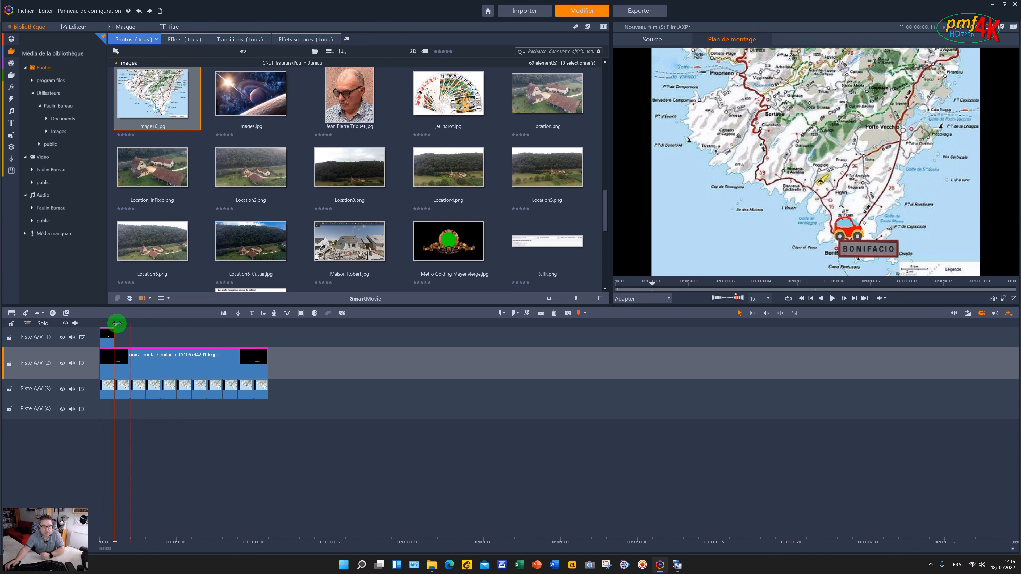
pyautogui.moveTo(107, 324); pyautogui.dragTo(102, 324)
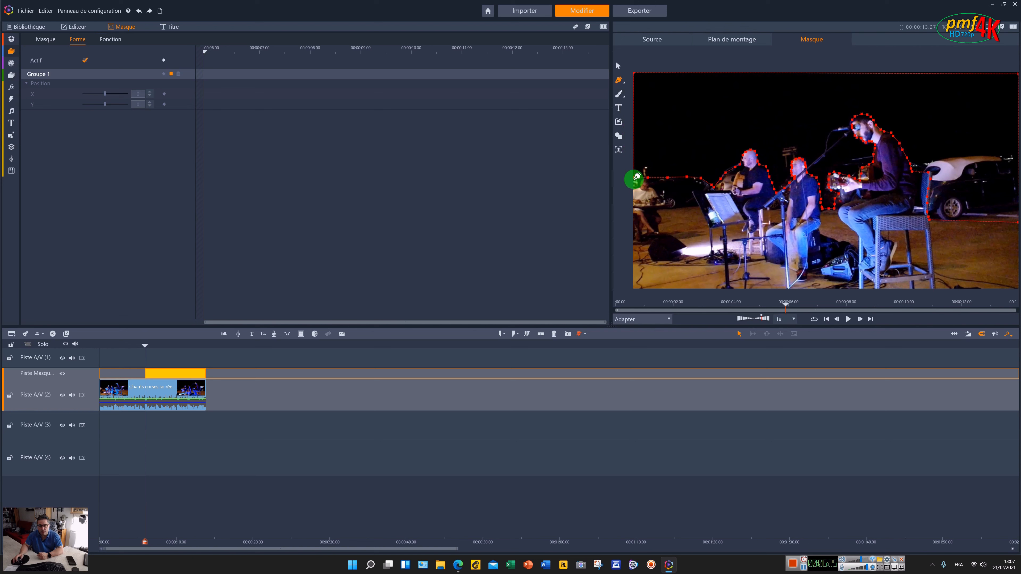
# - Close the mask outline around the sky behind the musicians and set its mask function to Opacité
pyautogui.click(634, 179)
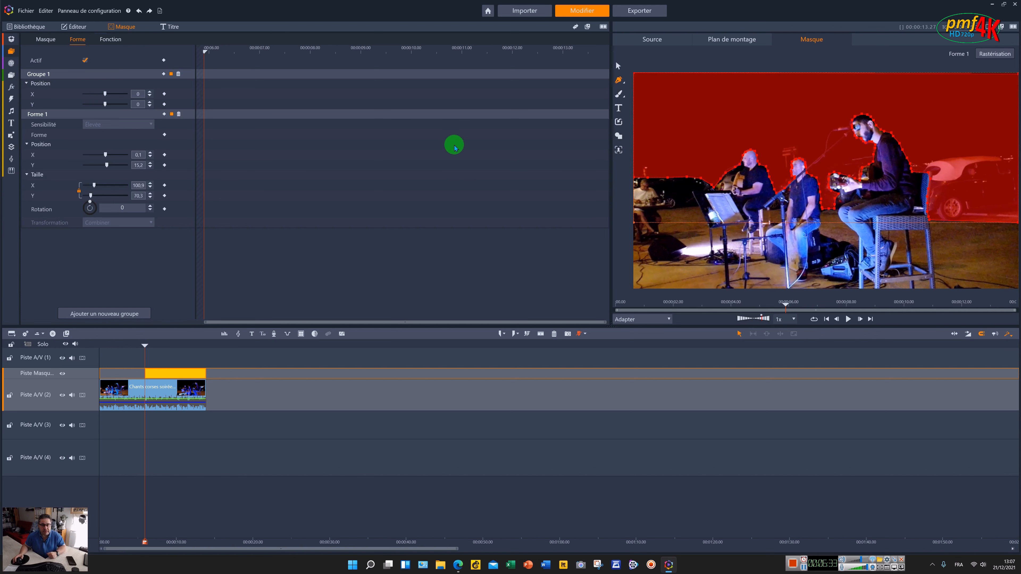
pyautogui.click(112, 39)
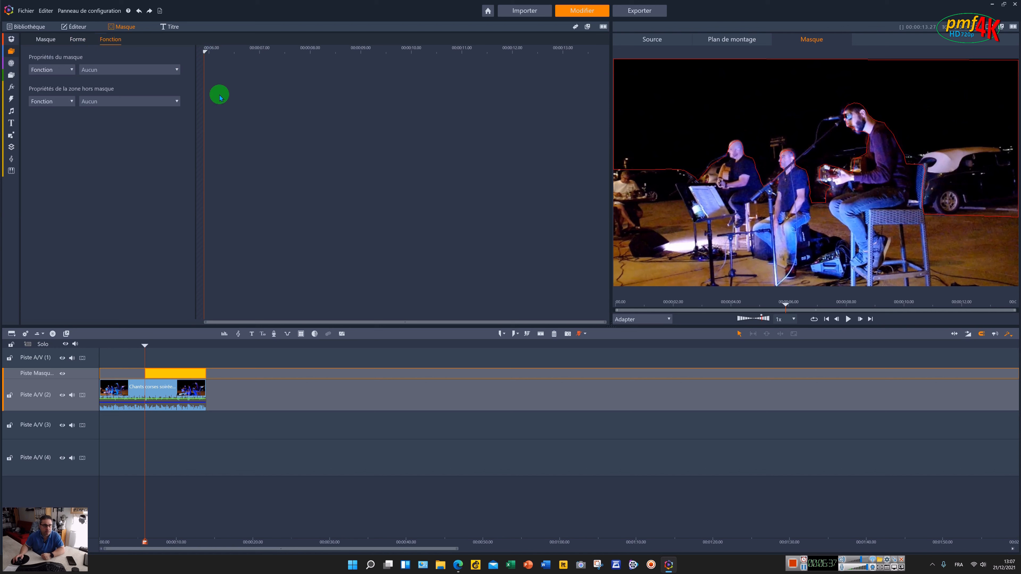
pyautogui.click(177, 71)
pyautogui.click(131, 92)
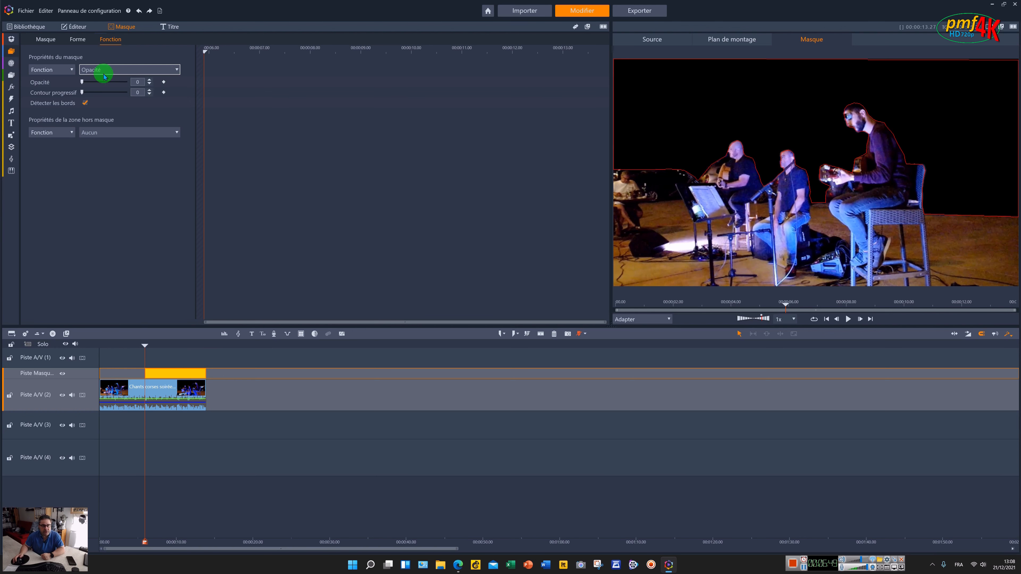
# - Place Irvine Sunset.jpg from the Images library on track A/V (3), beneath the masked part of the concert clip
pyautogui.click(12, 51)
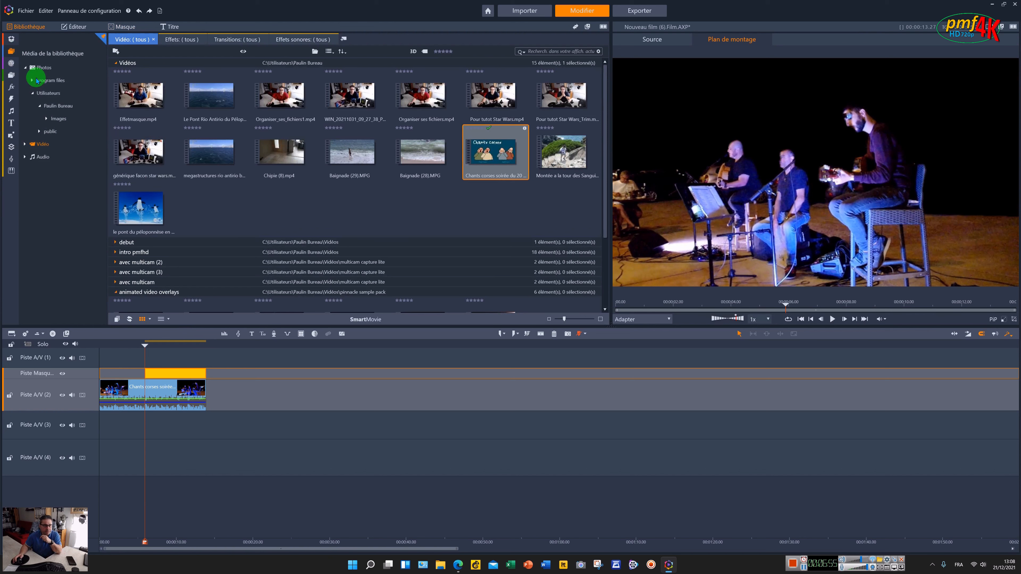
pyautogui.click(30, 66)
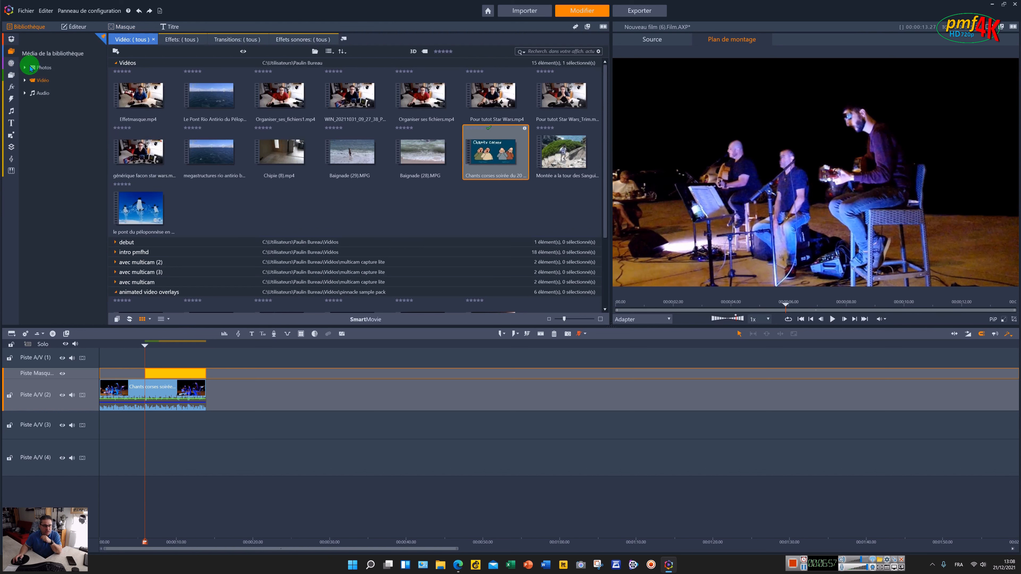
pyautogui.click(24, 67)
pyautogui.click(57, 118)
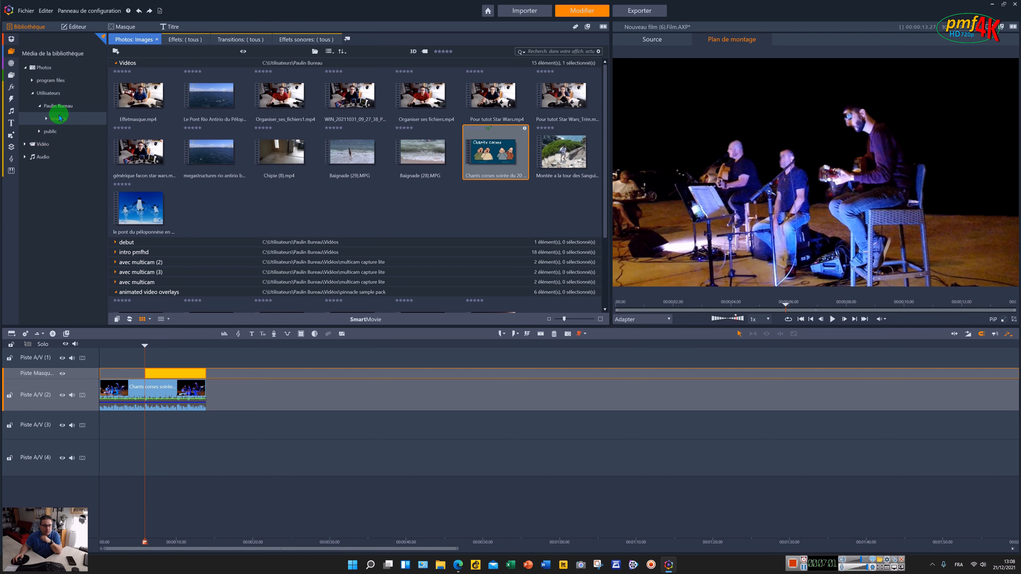
pyautogui.scroll(-5, 472, 187)
pyautogui.scroll(-1, 473, 190)
pyautogui.scroll(3, 470, 185)
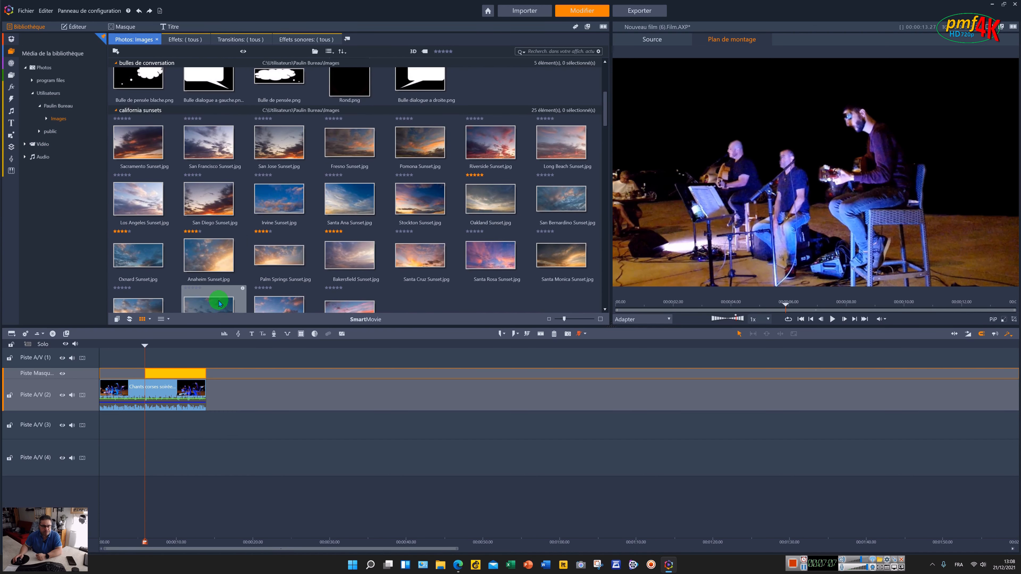
pyautogui.moveTo(285, 190); pyautogui.dragTo(197, 431)
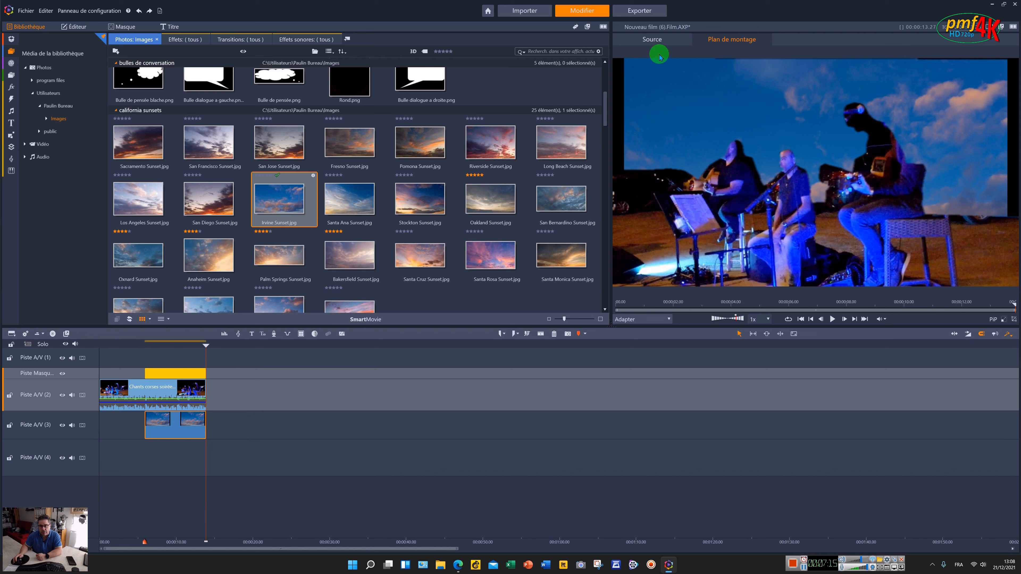
# - Set the sunset image's scaling to Remplissage and check the sky at an earlier point of the masked section
pyautogui.rightClick(167, 426)
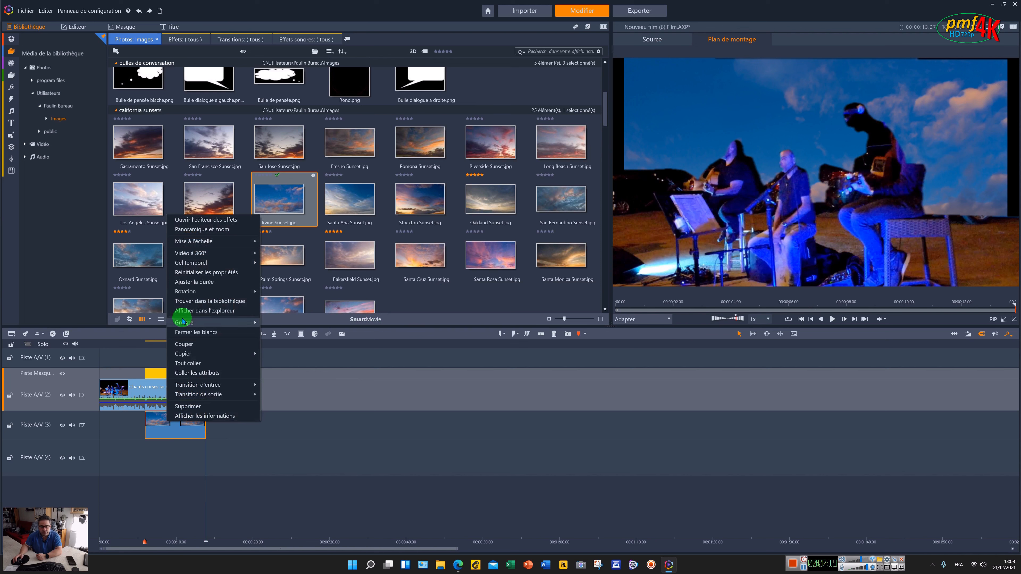
pyautogui.moveTo(194, 241)
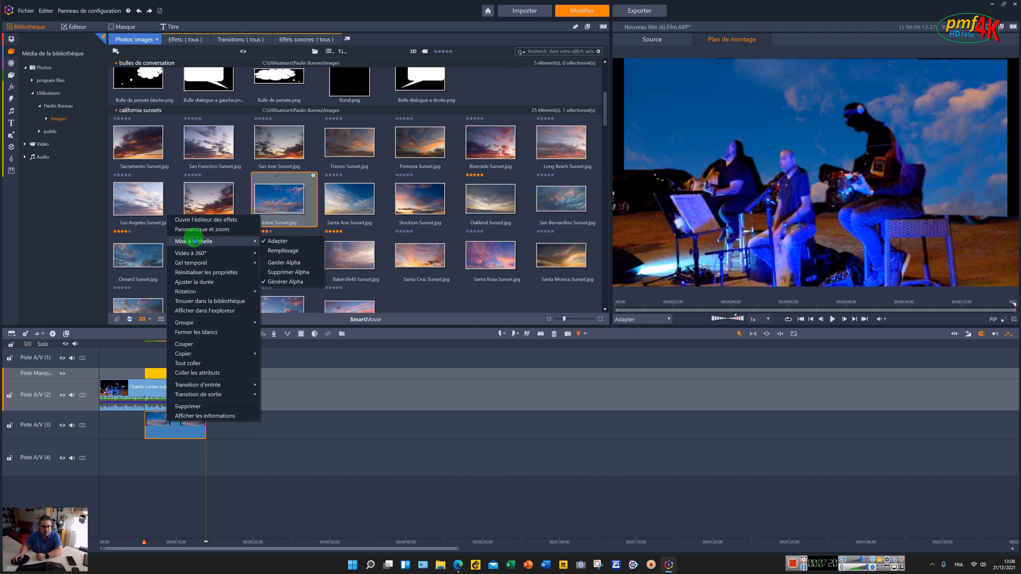
pyautogui.click(287, 250)
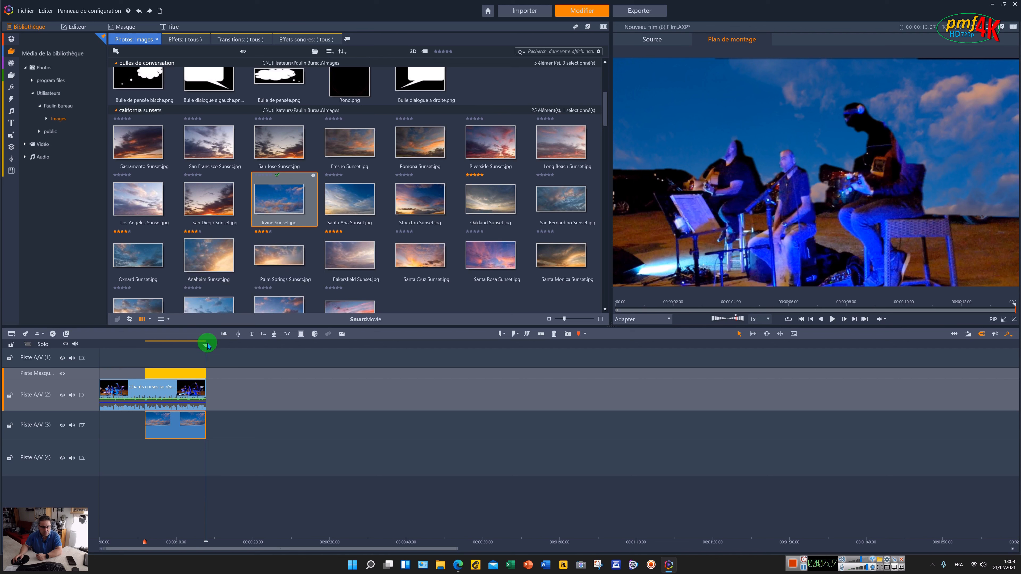
pyautogui.moveTo(196, 345); pyautogui.dragTo(151, 349)
# - Replace the sunset image on track A/V (3) with Fireworks Overlays_3.mov from the animated video overlays, starting where the mask begins
pyautogui.click(186, 443)
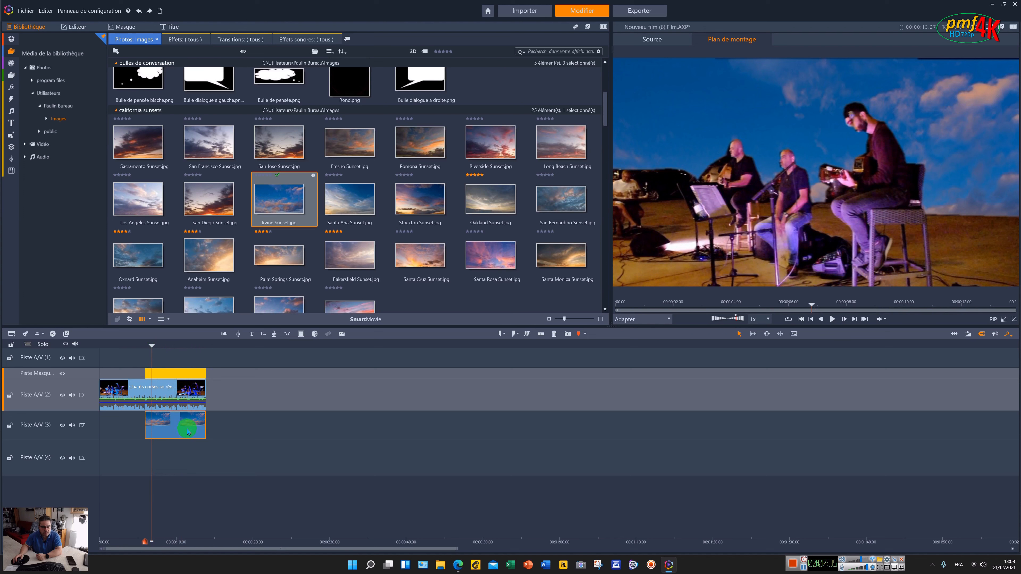
pyautogui.moveTo(187, 431); pyautogui.dragTo(52, 64)
pyautogui.click(25, 144)
pyautogui.scroll(-10, 309, 156)
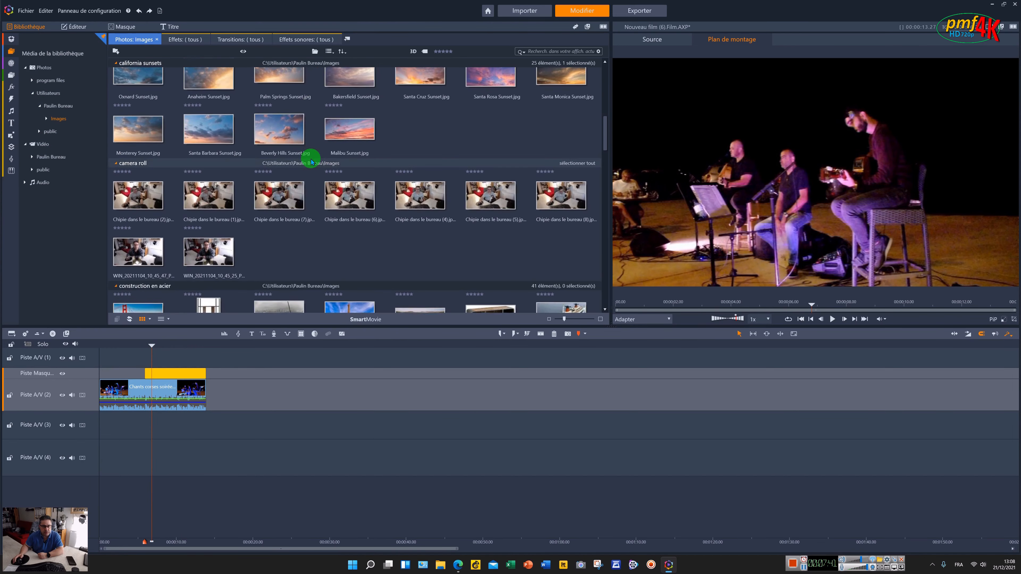
pyautogui.scroll(-1, 312, 162)
pyautogui.scroll(-8, 311, 161)
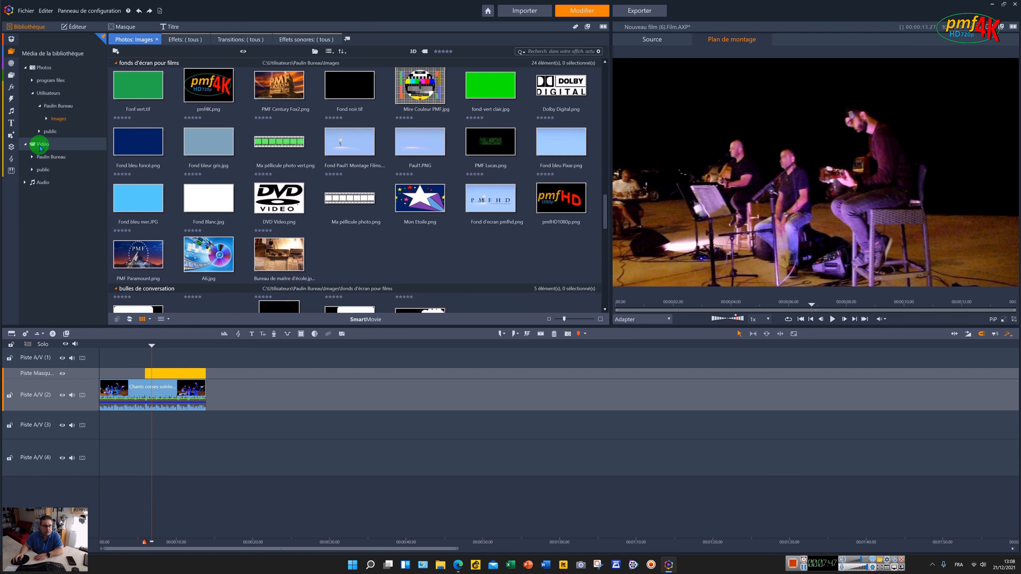
pyautogui.click(42, 160)
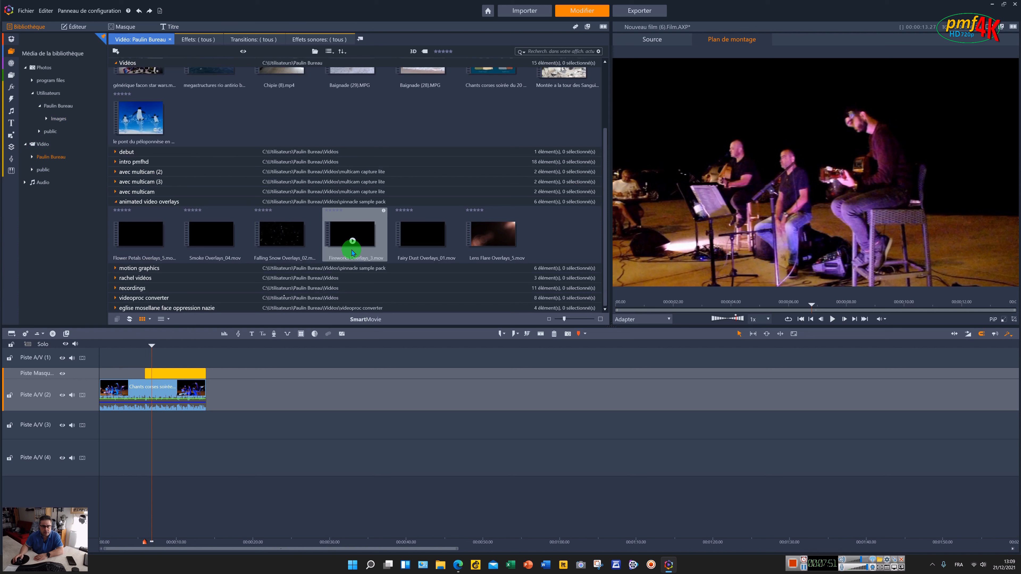
pyautogui.click(424, 242)
pyautogui.click(357, 242)
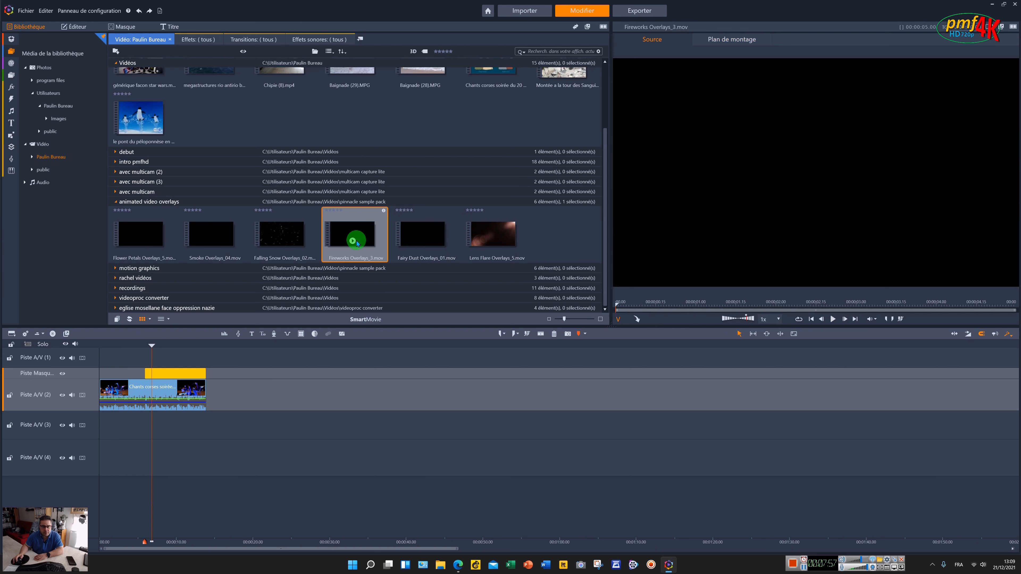
pyautogui.moveTo(355, 243); pyautogui.dragTo(188, 423)
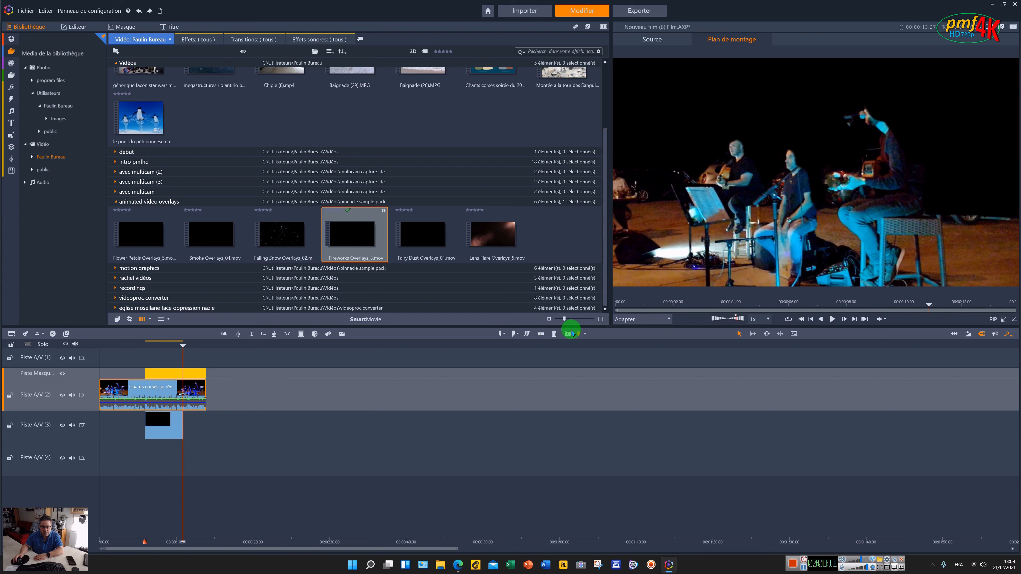
# - Split the concert clip at the end of the fireworks, delete the remainder, and play the masked section
pyautogui.click(541, 334)
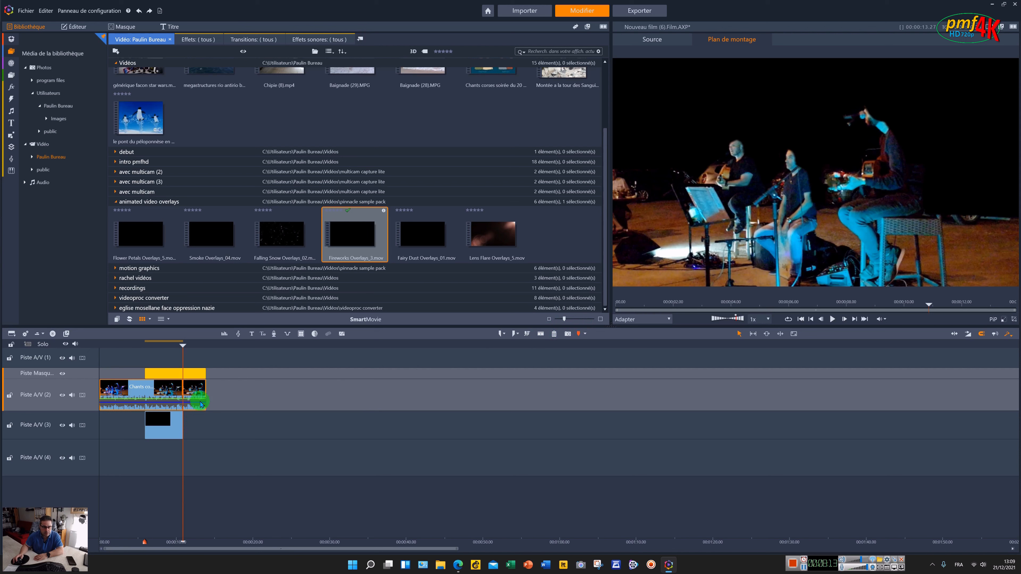
pyautogui.press('Delete')
pyautogui.moveTo(173, 342); pyautogui.dragTo(132, 343)
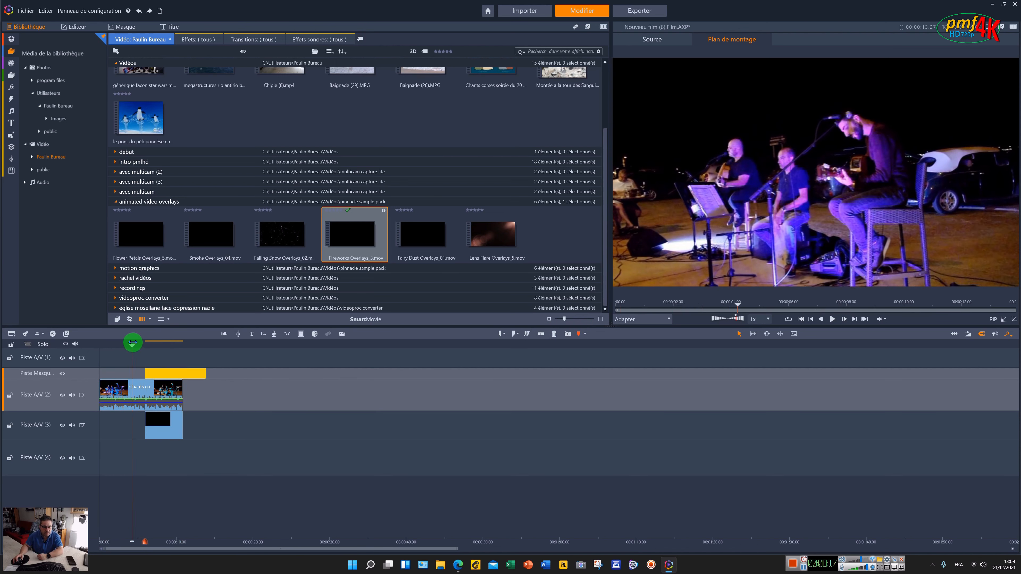
pyautogui.click(831, 320)
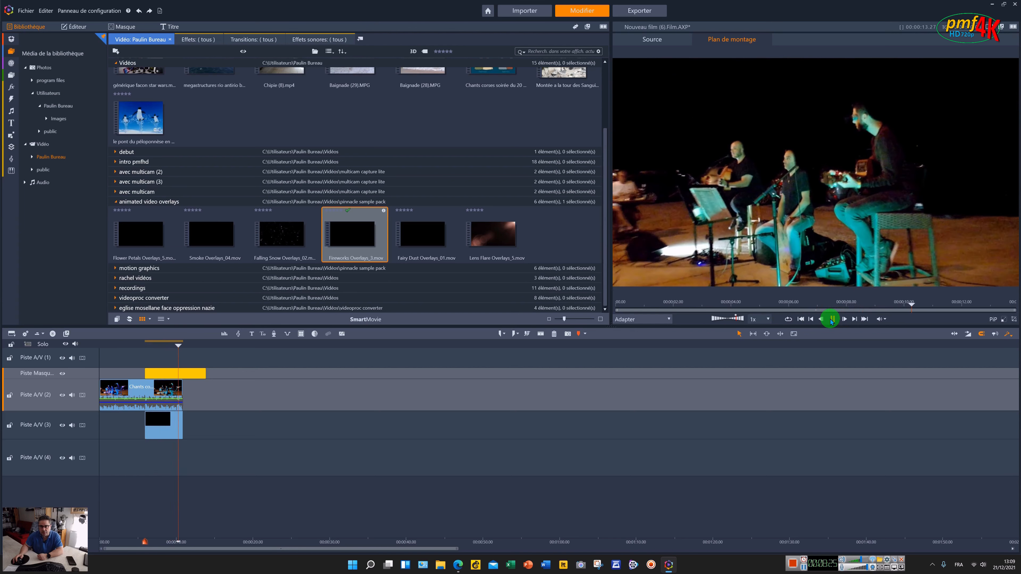
pyautogui.click(832, 319)
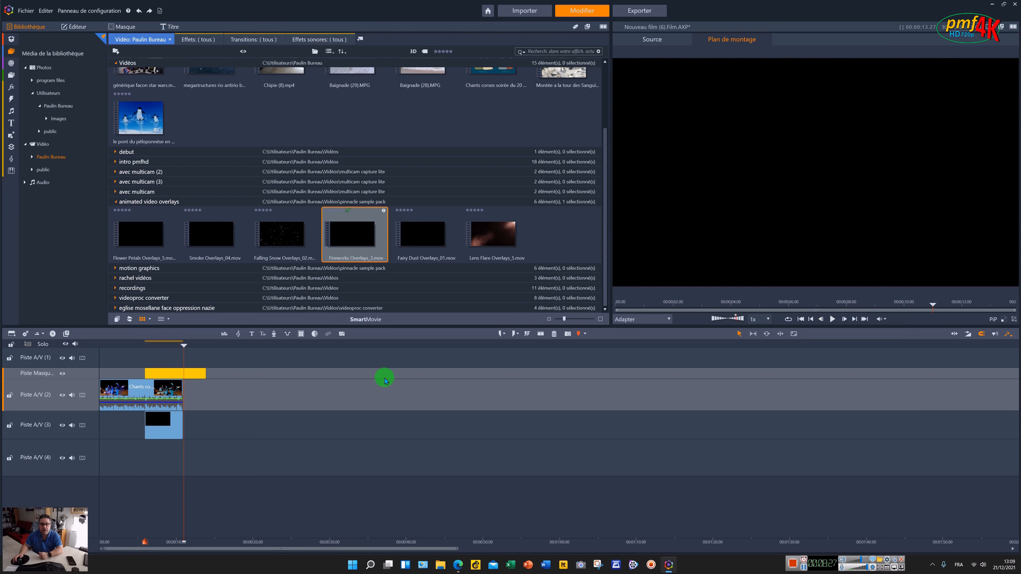
pyautogui.moveTo(176, 346)
pyautogui.mouseDown()
pyautogui.moveTo(128, 347)
pyautogui.moveTo(168, 351)
pyautogui.mouseUp()
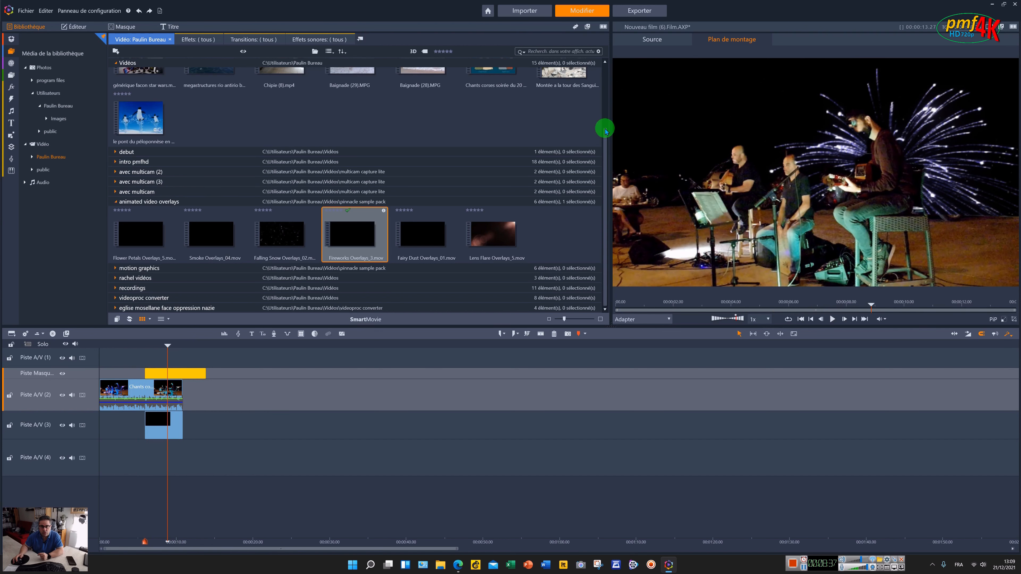
# - Place the photo "Chipie dans le bureau (2)" from the camera roll on track A/V (4), past the end of the concert clip
pyautogui.moveTo(606, 131); pyautogui.dragTo(604, 92)
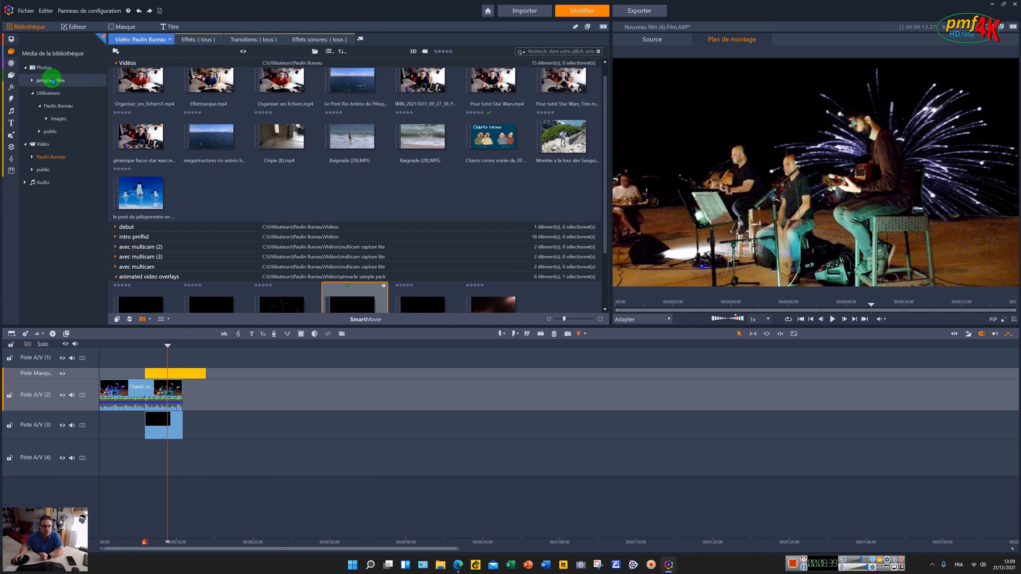
pyautogui.click(35, 66)
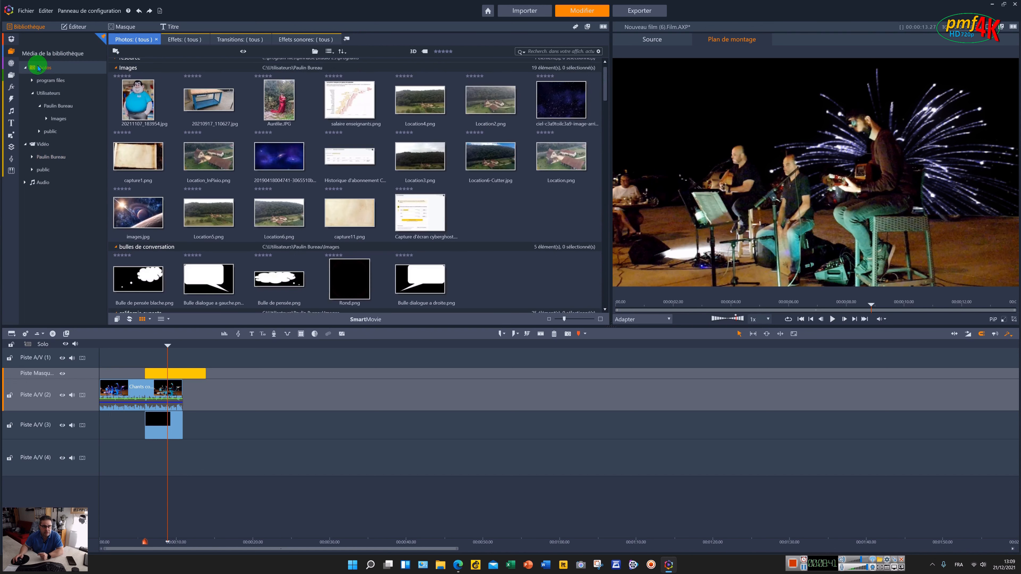
pyautogui.scroll(-3, 497, 198)
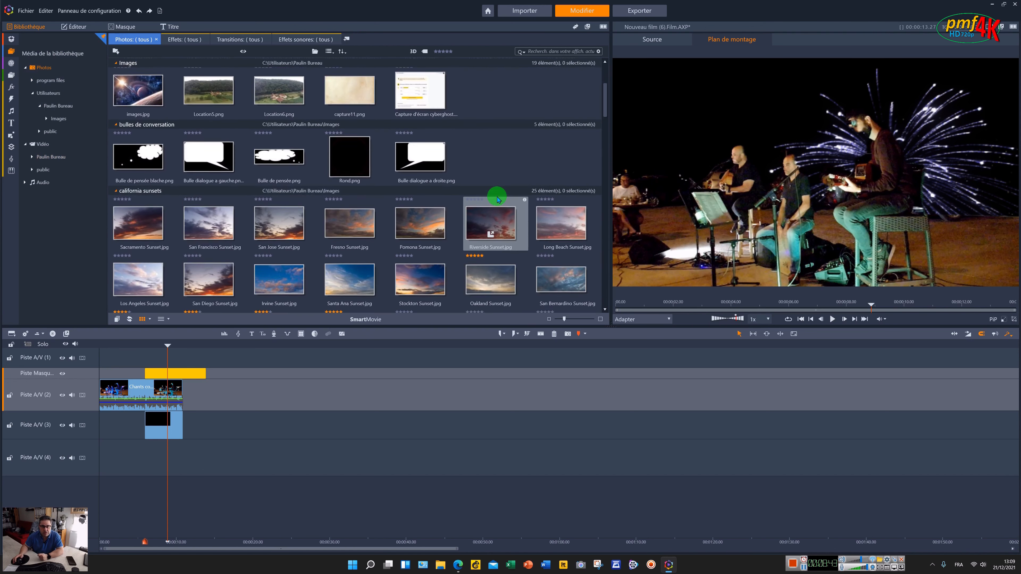
pyautogui.scroll(4, 497, 197)
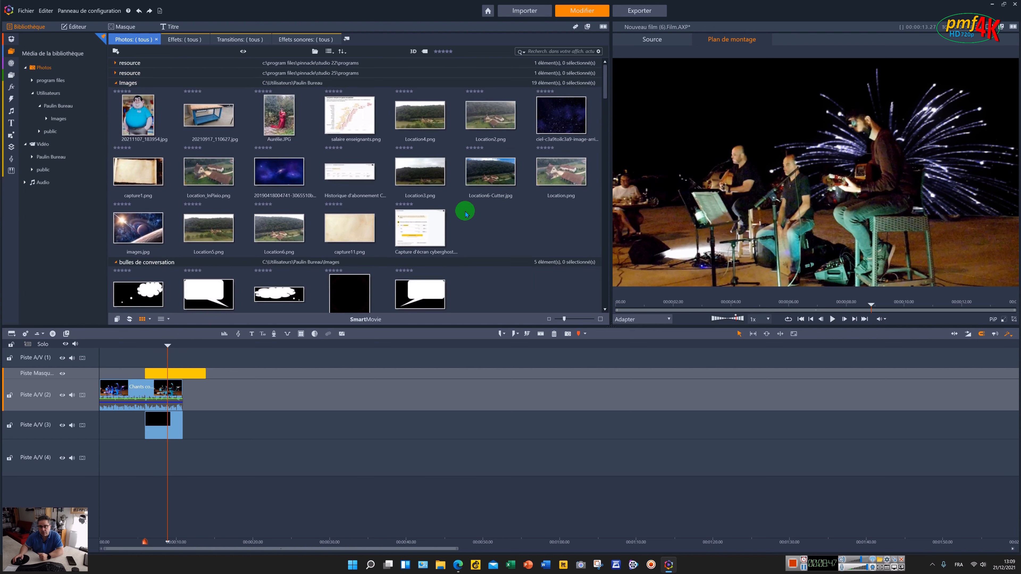
pyautogui.scroll(-15, 507, 229)
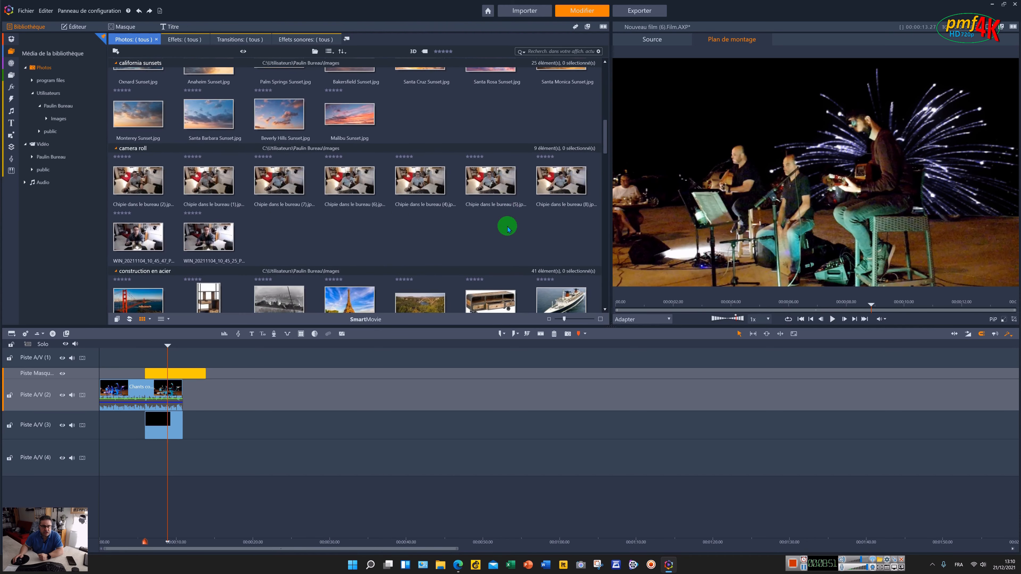
pyautogui.scroll(-5, 508, 229)
pyautogui.scroll(5, 508, 225)
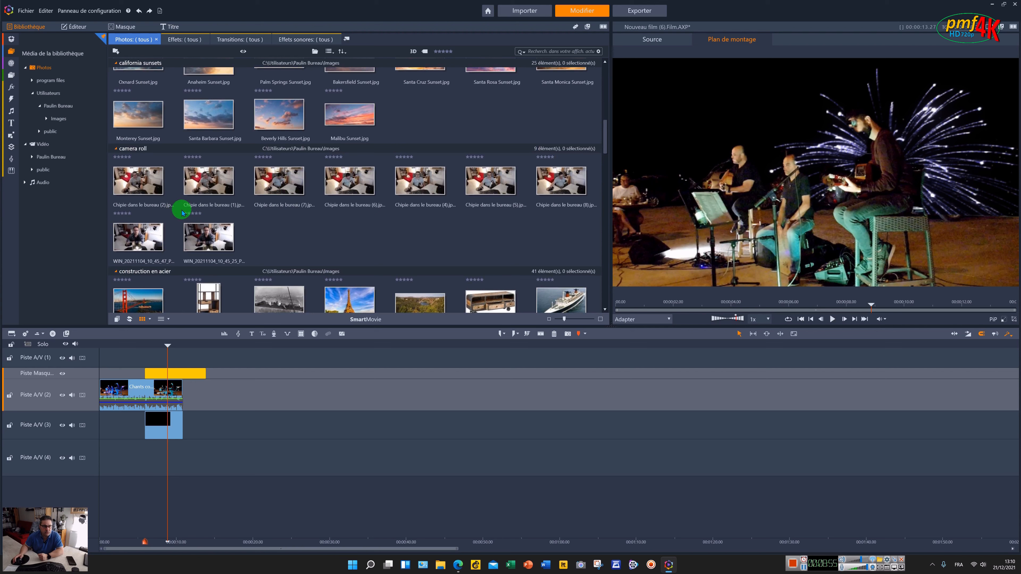
pyautogui.moveTo(142, 178); pyautogui.dragTo(339, 457)
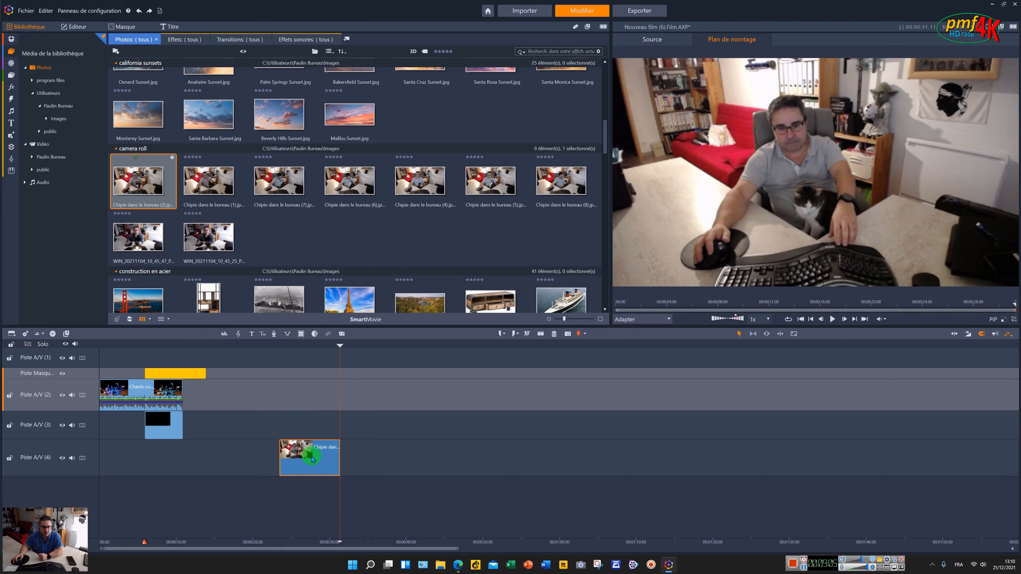
# - Insert a new track below track A/V (4)
pyautogui.rightClick(87, 466)
pyautogui.moveTo(120, 469)
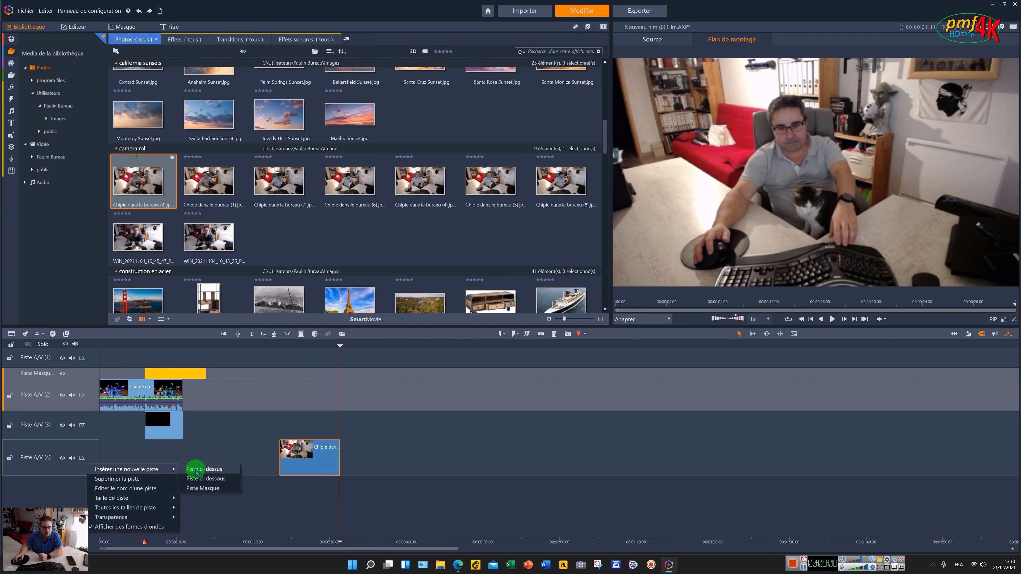
pyautogui.click(208, 478)
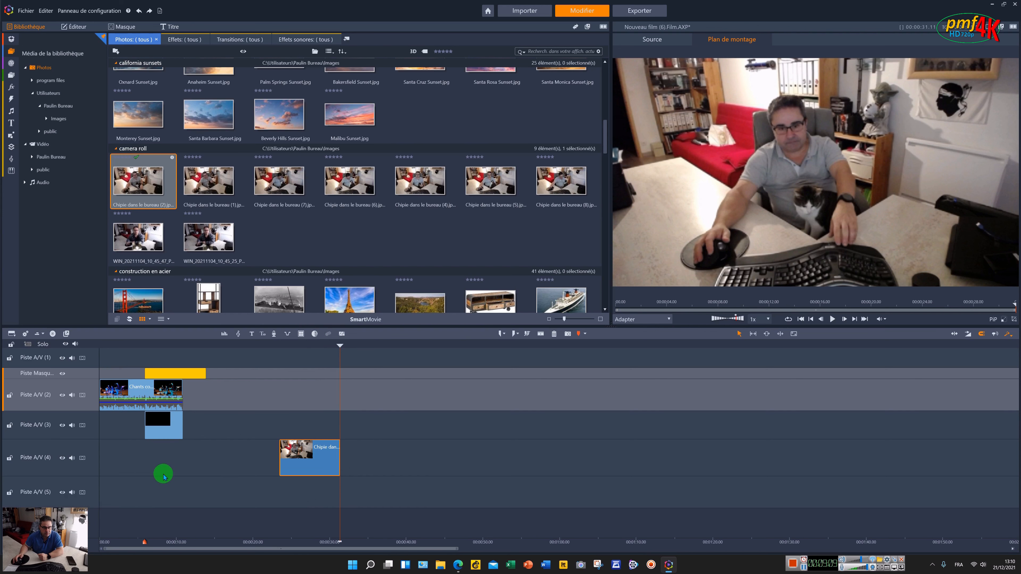
# - Add a mask track to track A/V (4) and move the playhead to the start of the office photo
pyautogui.rightClick(91, 465)
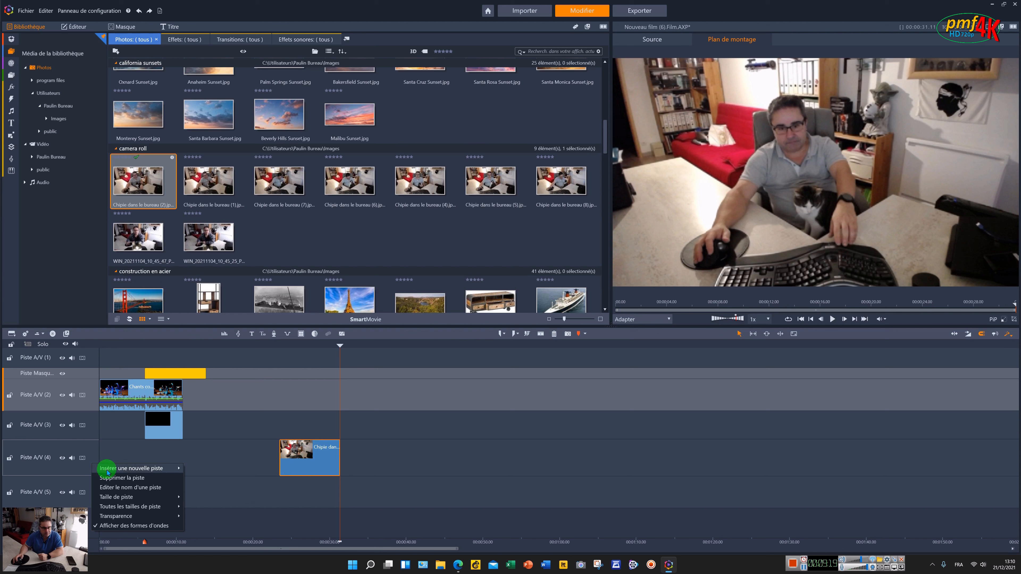
pyautogui.click(82, 459)
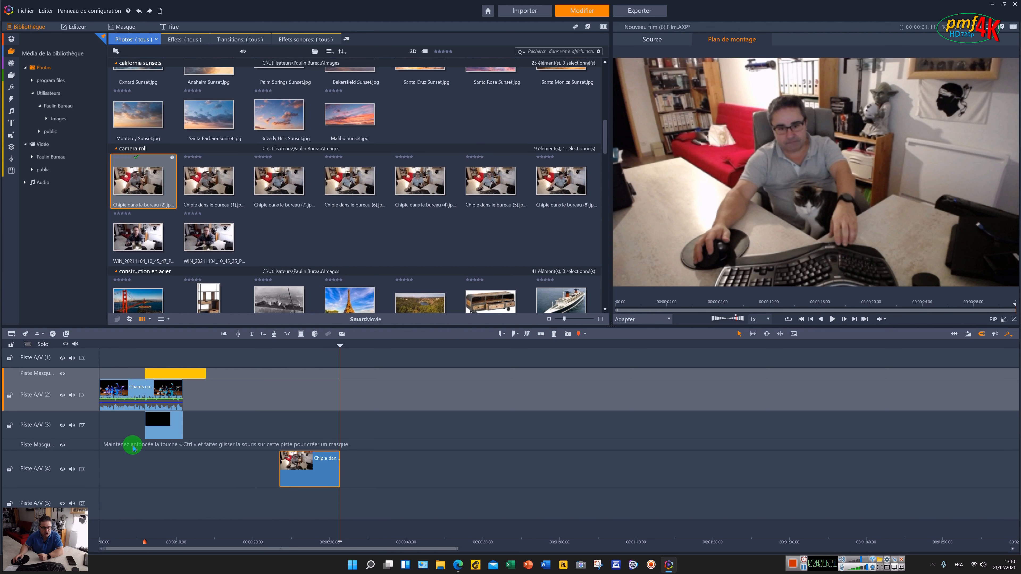
pyautogui.moveTo(338, 345); pyautogui.dragTo(279, 346)
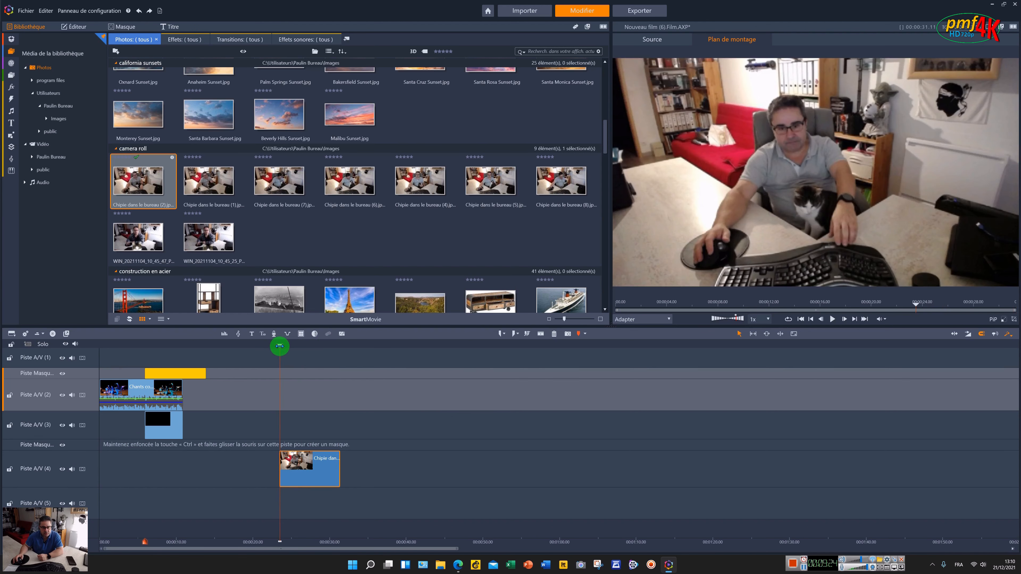
# - Create a mask spanning the office photo on the mask track above track A/V (4) and open the mask's shape settings
pyautogui.click(315, 448)
pyautogui.keyDown('ctrl'); pyautogui.click(313, 444); pyautogui.keyUp('ctrl')
pyautogui.moveTo(283, 449); pyautogui.dragTo(336, 445)
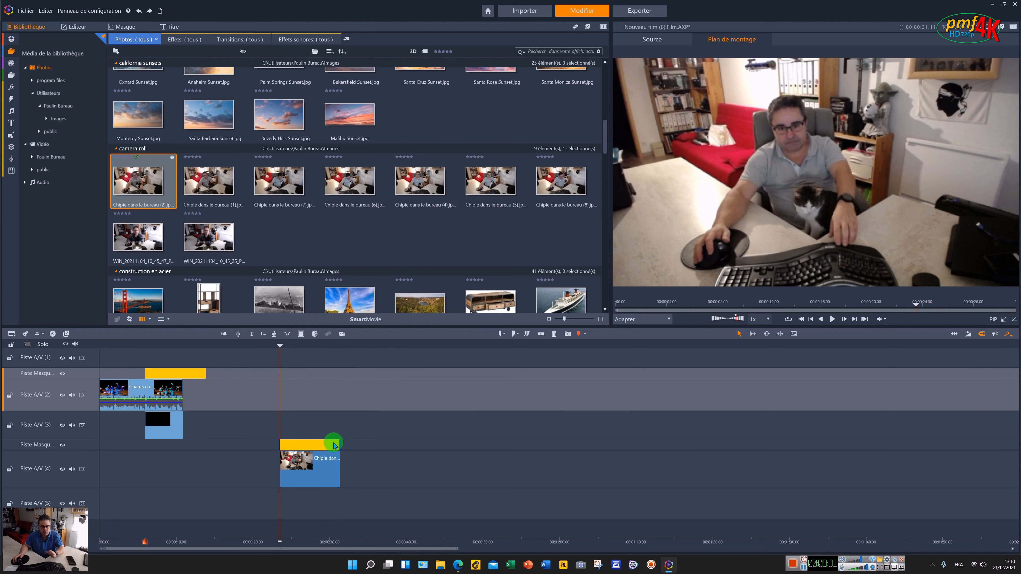
pyautogui.click(113, 122)
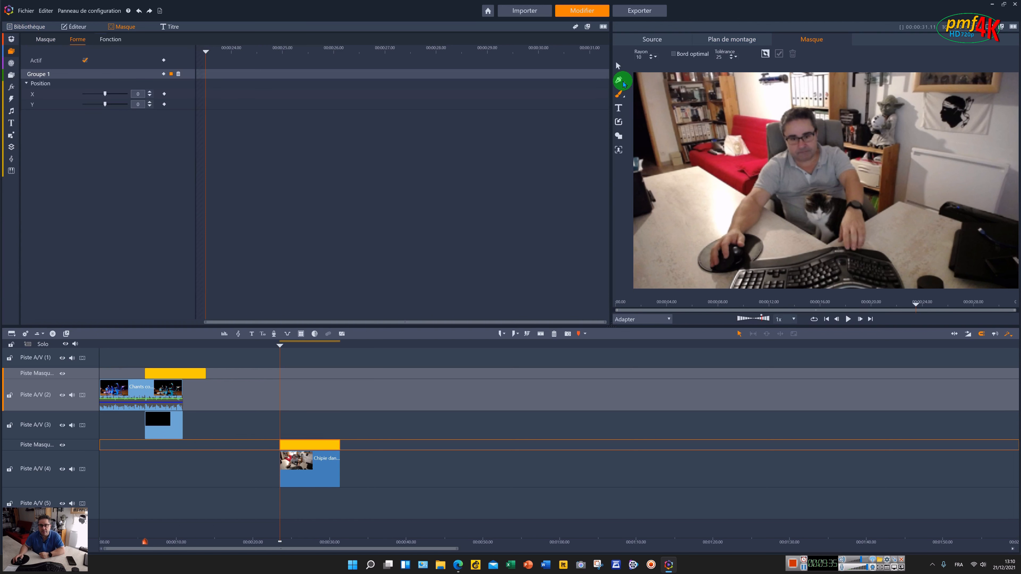
pyautogui.click(620, 80)
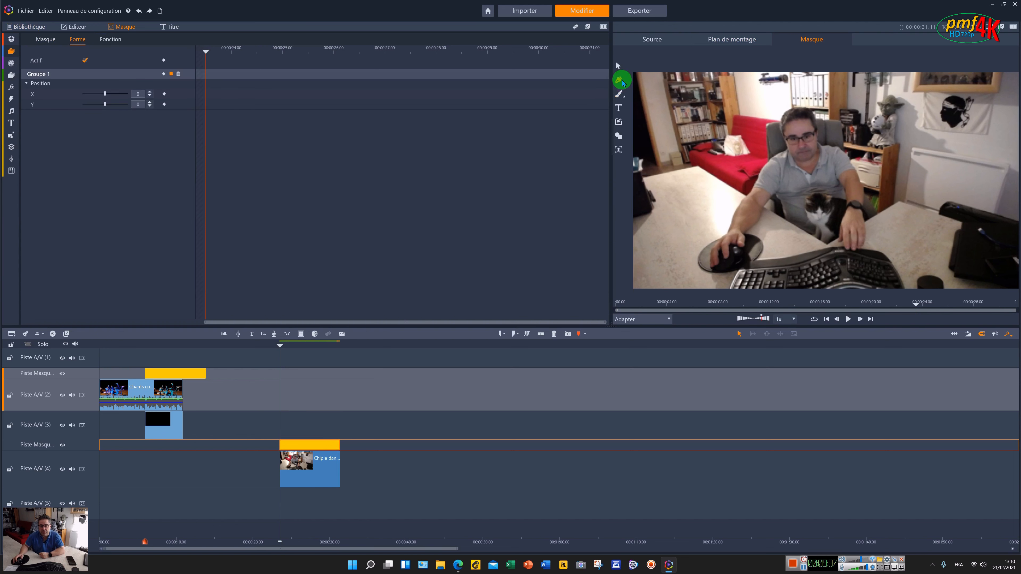
pyautogui.click(637, 178)
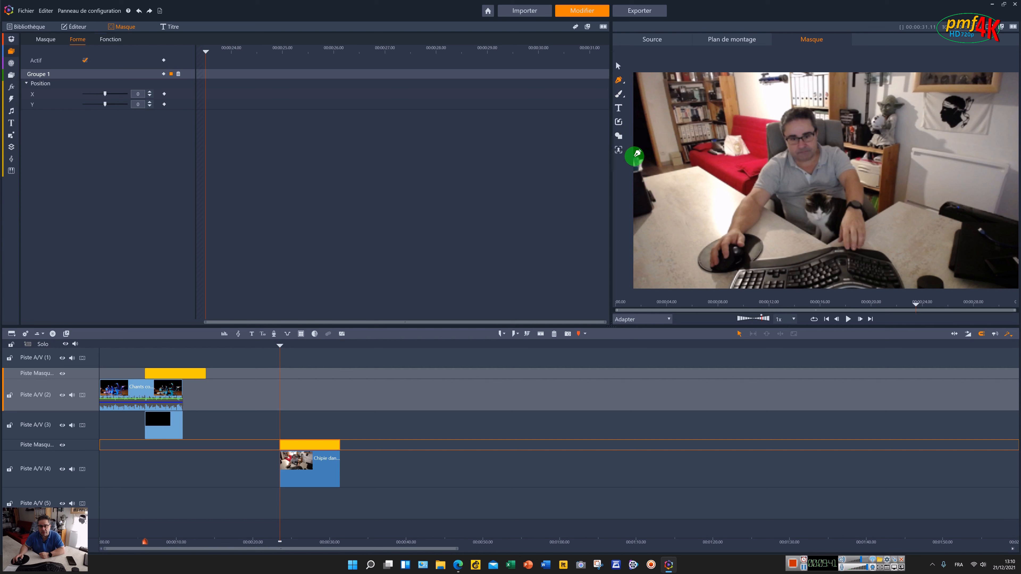
pyautogui.click(635, 156)
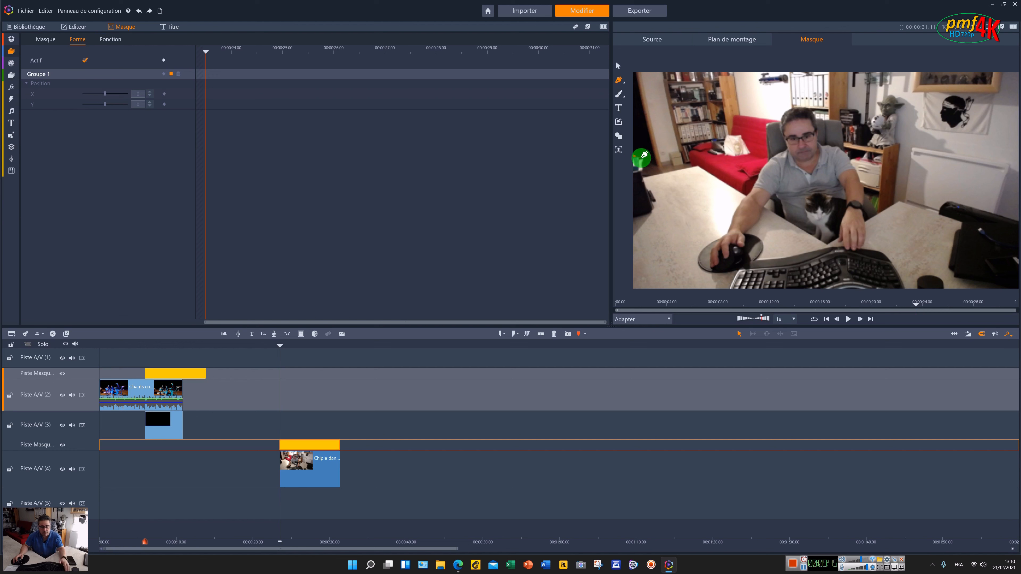
pyautogui.press('Escape')
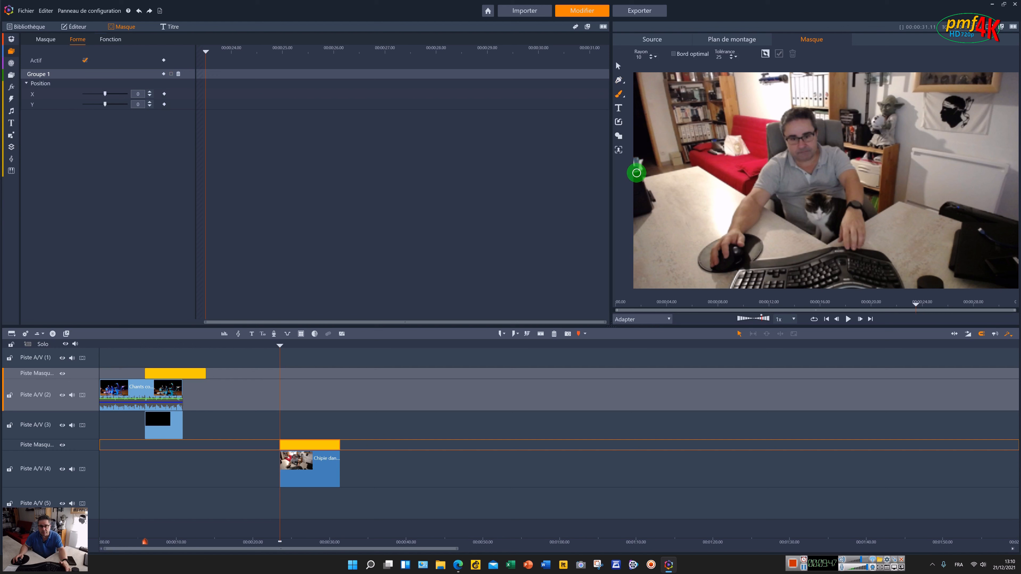
# - Activate the Pen tool for outlining a mask shape on the office photo
pyautogui.click(619, 80)
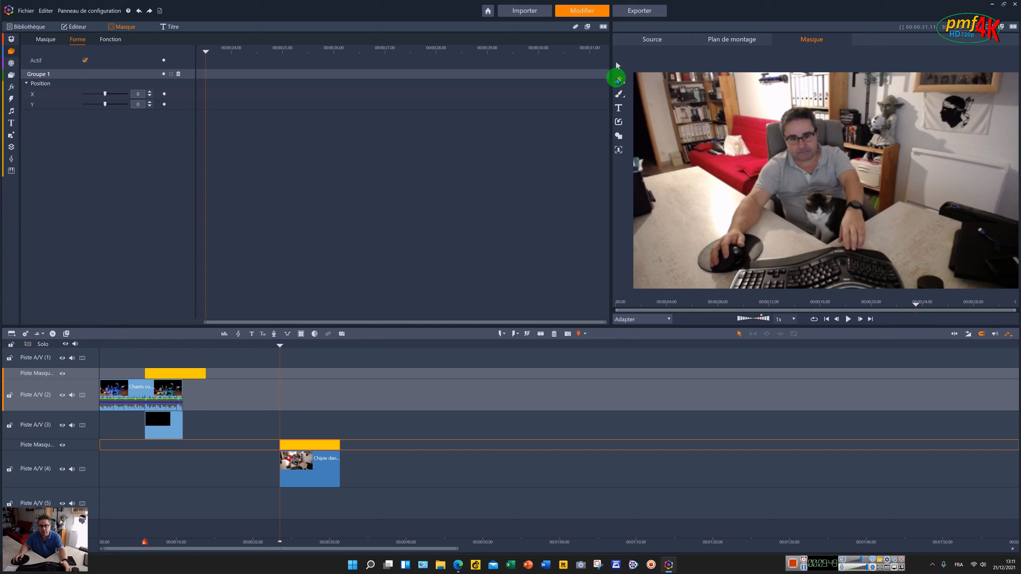